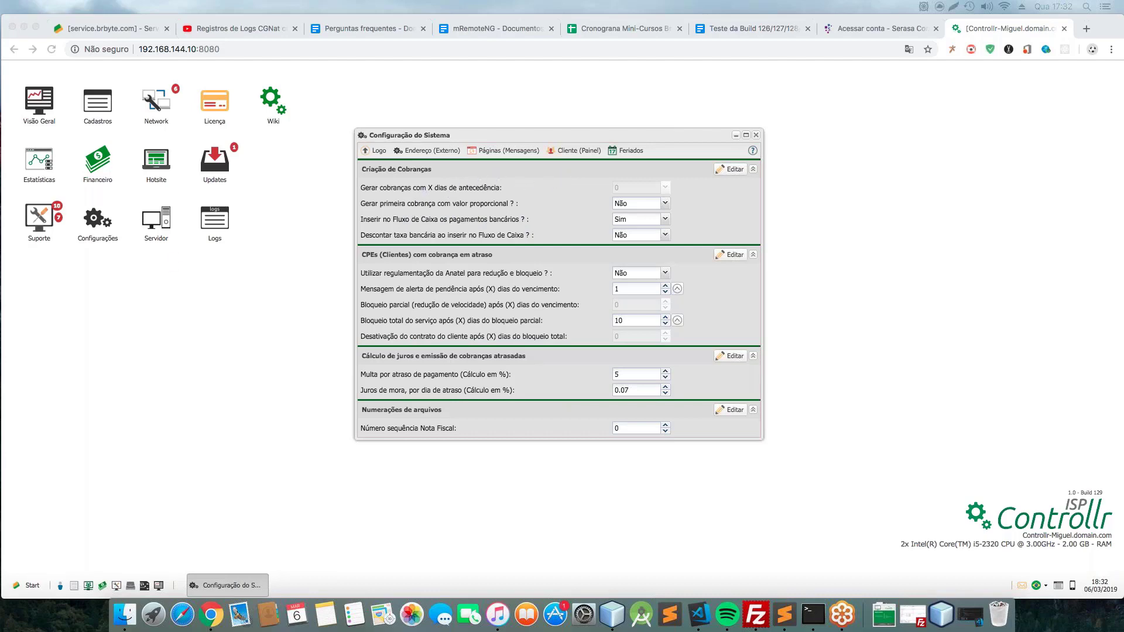
Close the system configuration window, reopen it and reposition it near the middle of the desktop
{"action": "left_click", "coordinate": [667, 141]}
{"action": "left_click", "coordinate": [756, 136]}
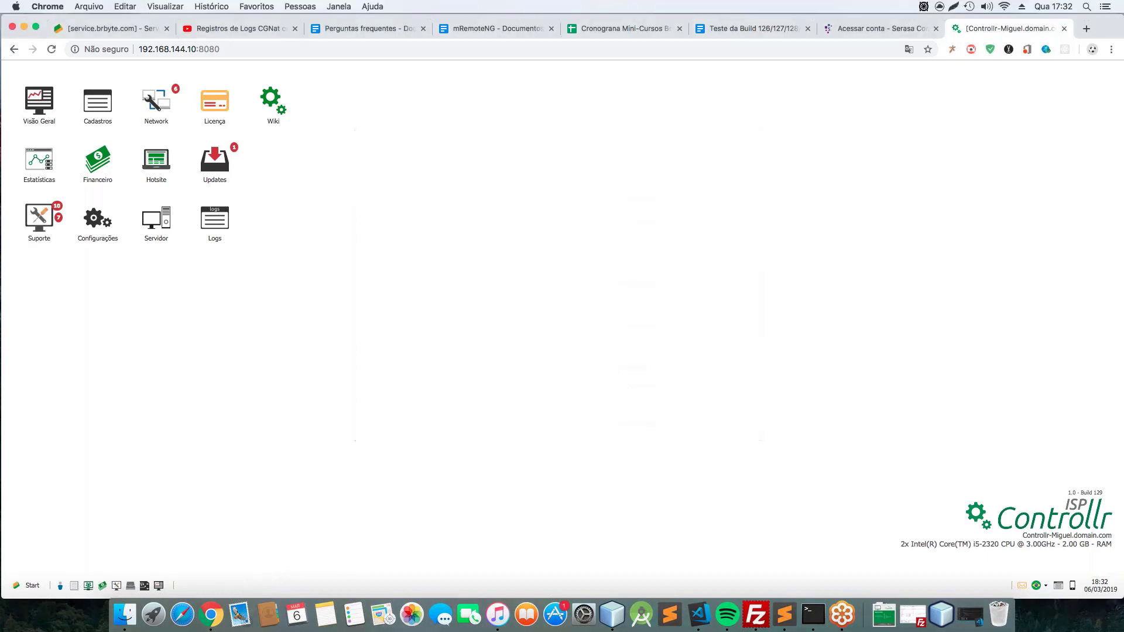
{"action": "left_click", "coordinate": [97, 230]}
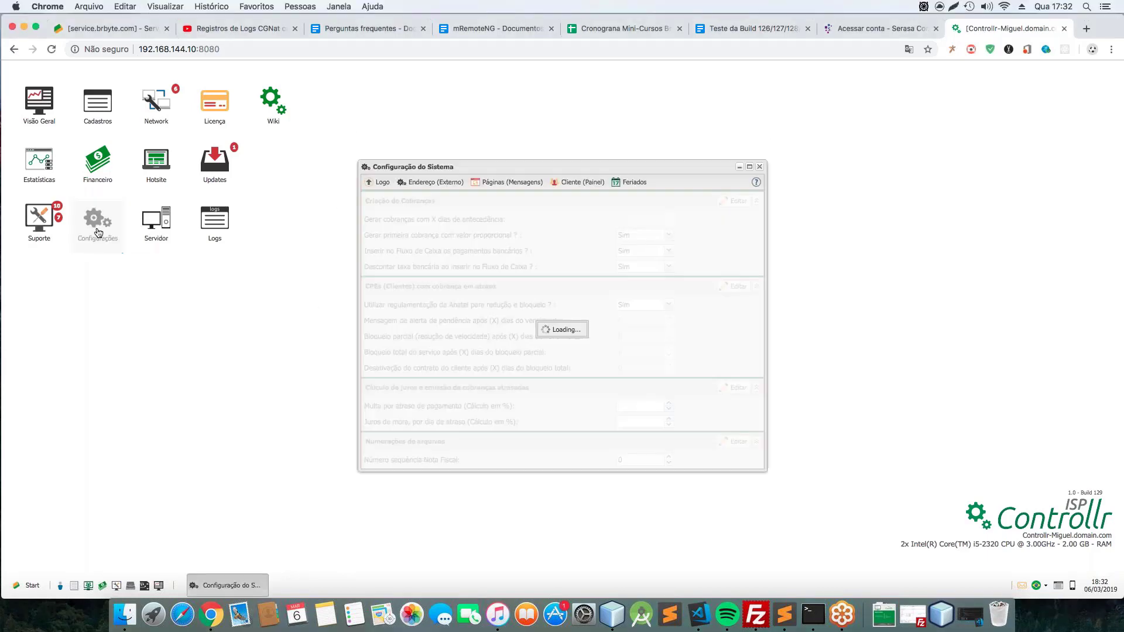
{"action": "left_click_drag", "start_coordinate": [595, 167], "coordinate": [585, 144]}
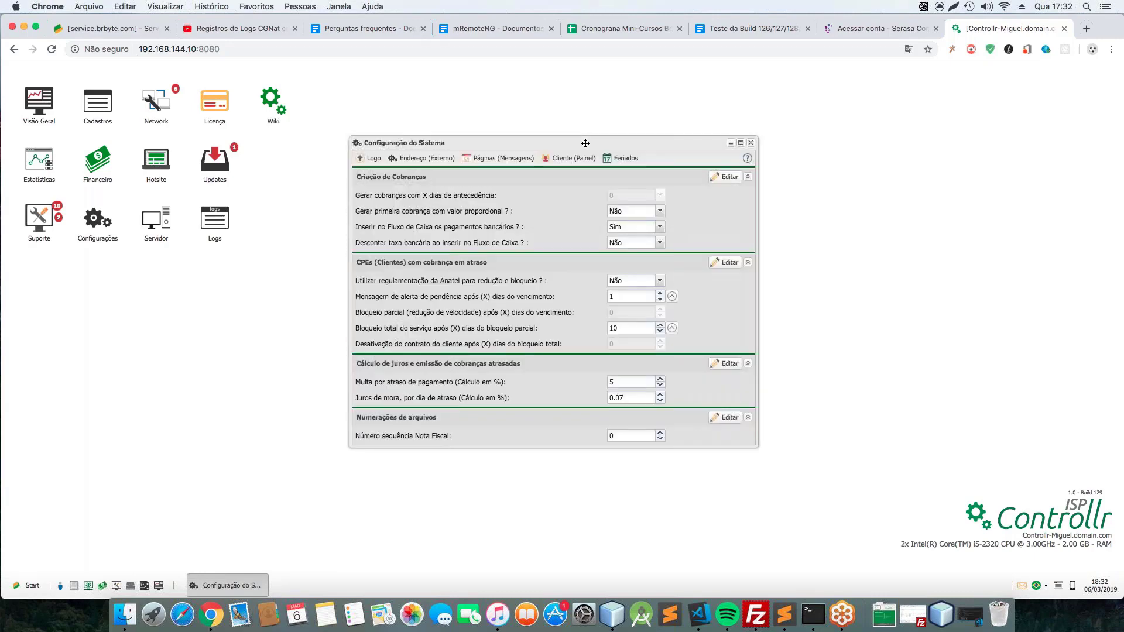
{"action": "left_click_drag", "start_coordinate": [586, 144], "coordinate": [587, 149]}
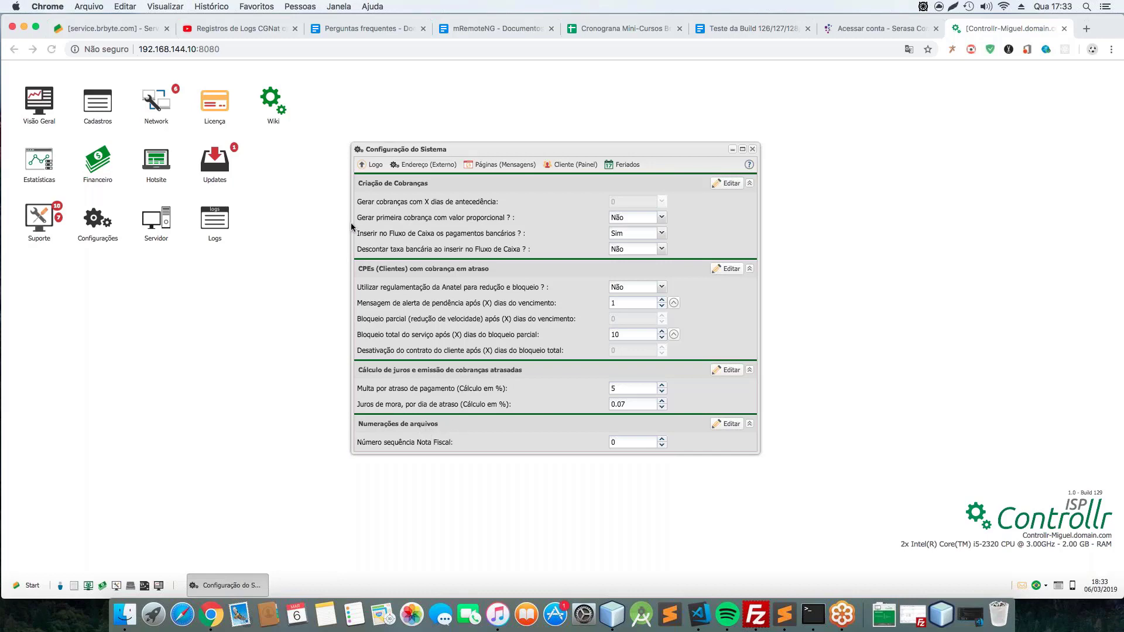
{"action": "left_click_drag", "start_coordinate": [359, 187], "coordinate": [431, 192]}
{"action": "left_click_drag", "start_coordinate": [359, 274], "coordinate": [489, 272]}
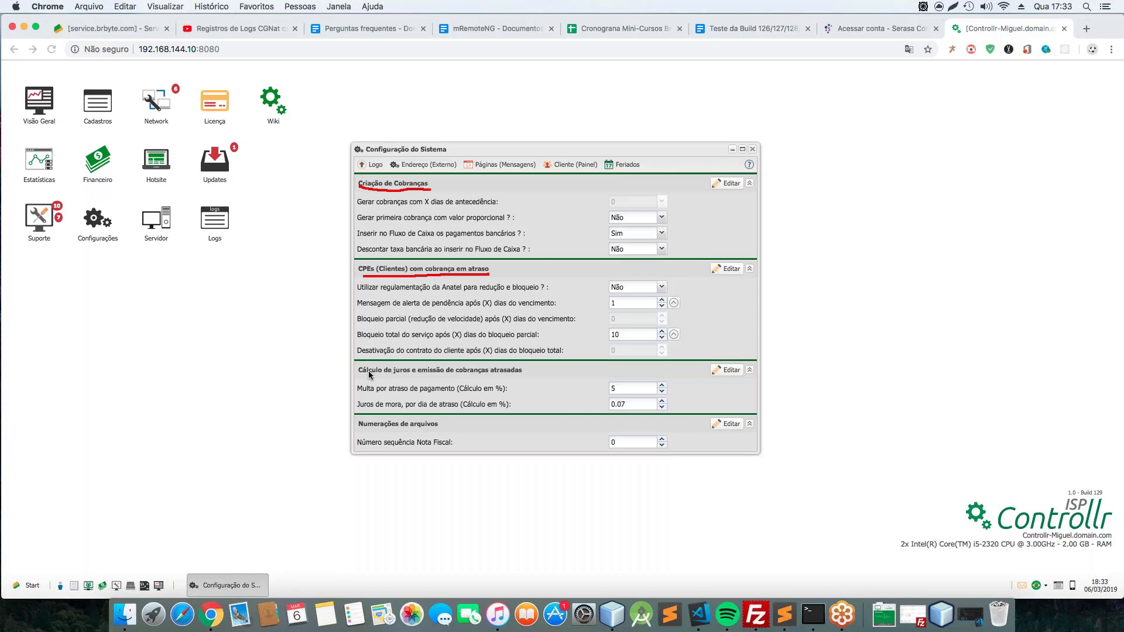
{"action": "left_click_drag", "start_coordinate": [358, 375], "coordinate": [529, 369]}
{"action": "left_click_drag", "start_coordinate": [360, 432], "coordinate": [446, 430]}
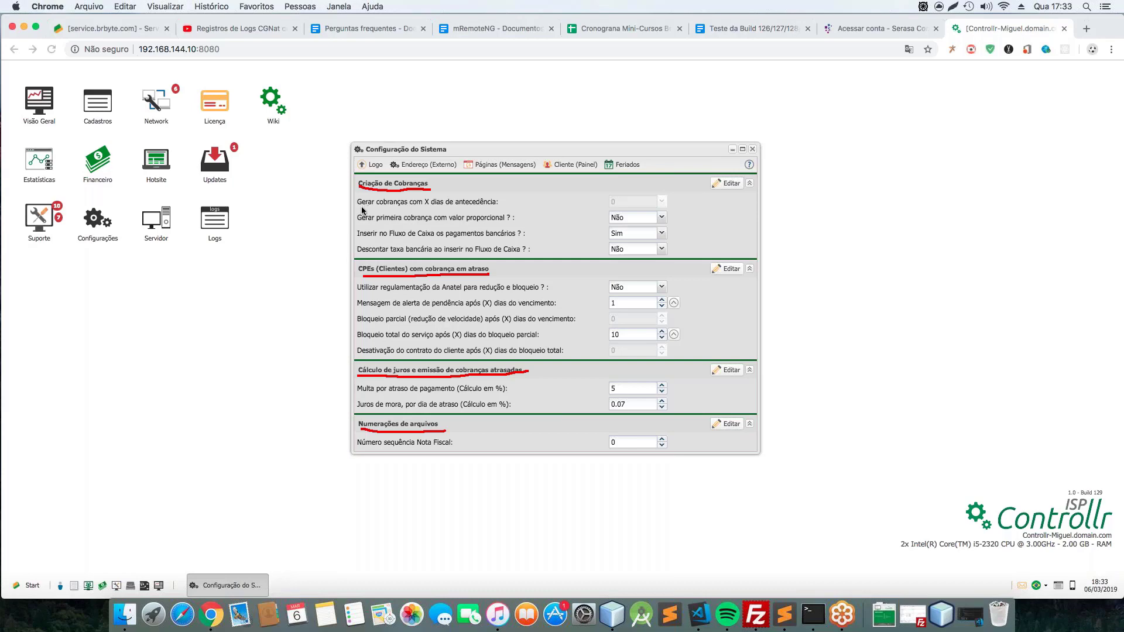
{"action": "left_click_drag", "start_coordinate": [360, 210], "coordinate": [679, 212]}
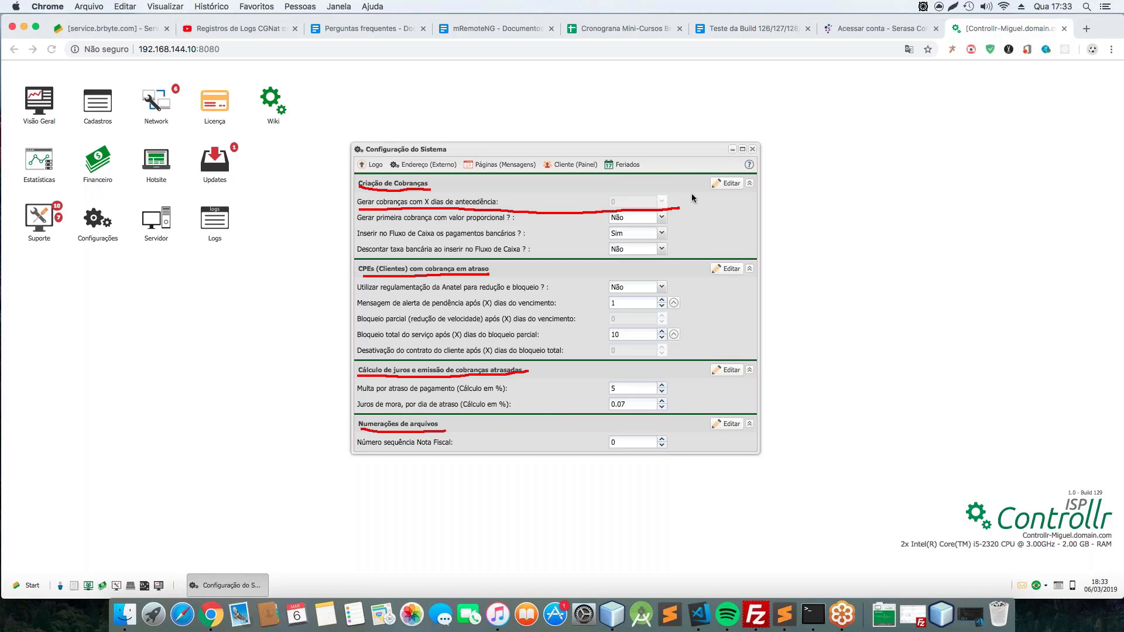
Open the Criação de Cobranças section for editing and set charges to be generated 10 days in advance
{"action": "left_click", "coordinate": [726, 183]}
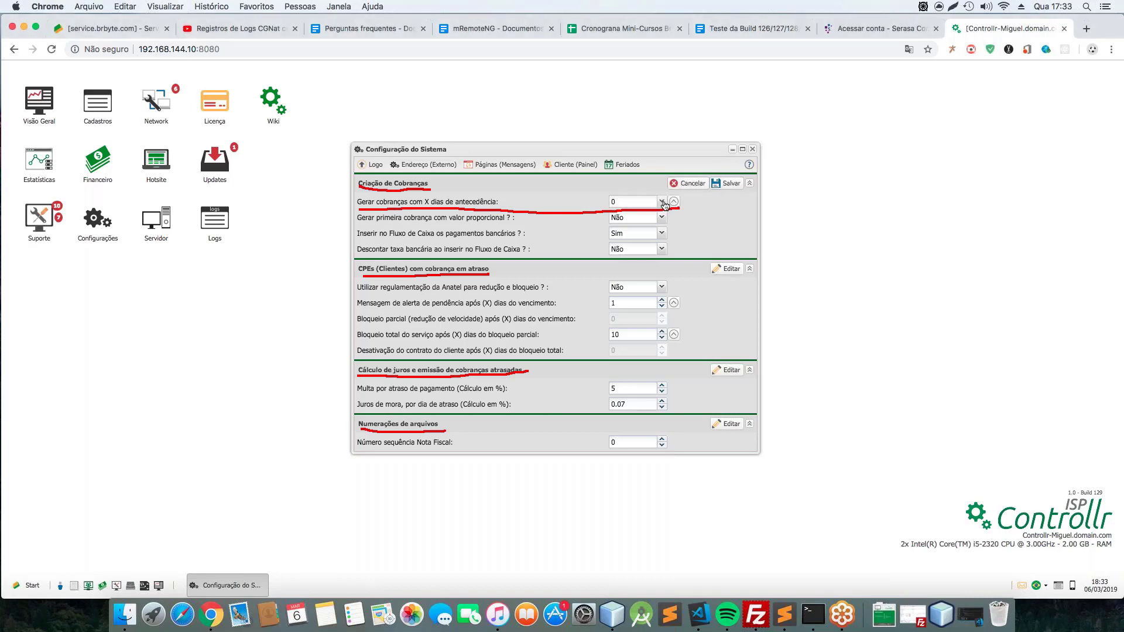
{"action": "left_click", "coordinate": [662, 202]}
{"action": "left_click", "coordinate": [662, 202]}
{"action": "left_click", "coordinate": [661, 202]}
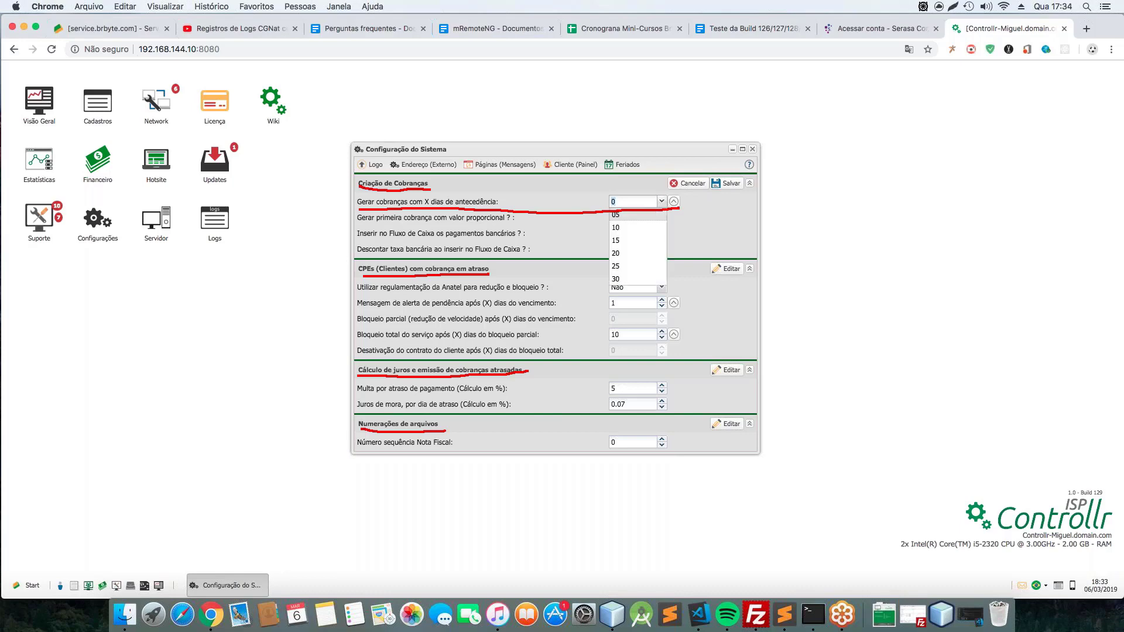
{"action": "left_click", "coordinate": [637, 234]}
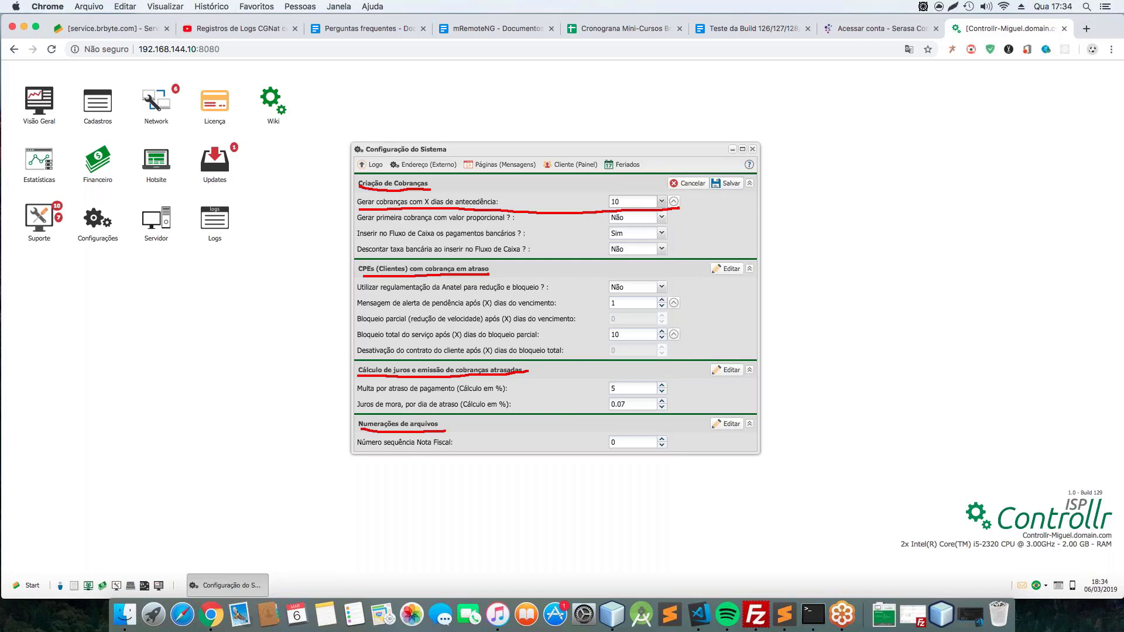
Set "Gerar primeira cobrança com valor proporcional" to Sim
{"action": "left_click", "coordinate": [723, 186]}
{"action": "left_click", "coordinate": [663, 218]}
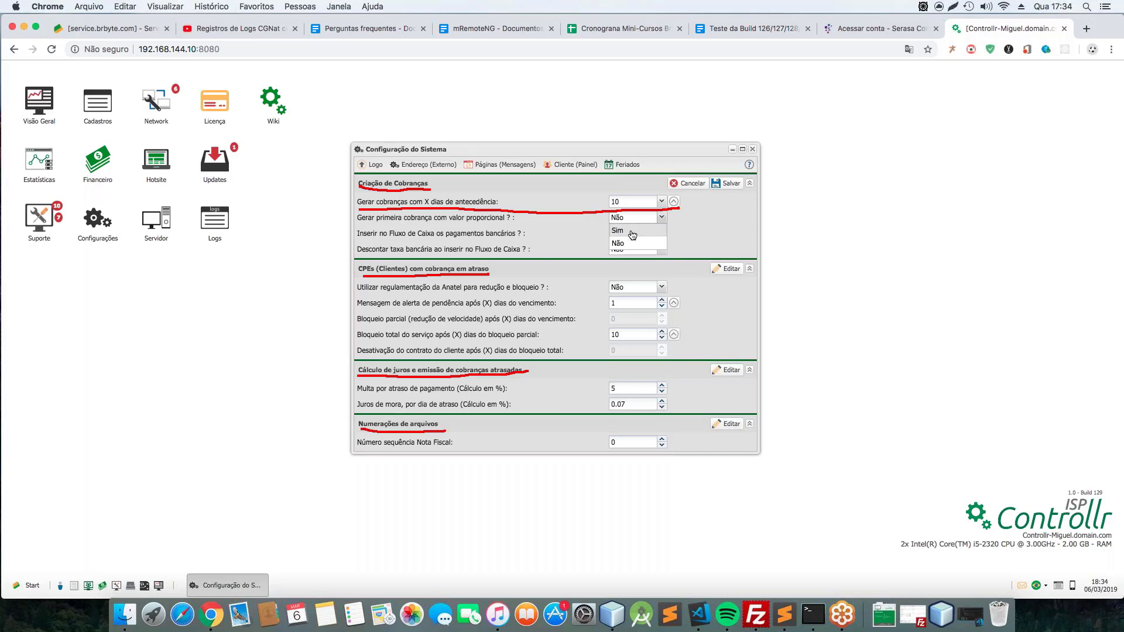
{"action": "left_click", "coordinate": [656, 228]}
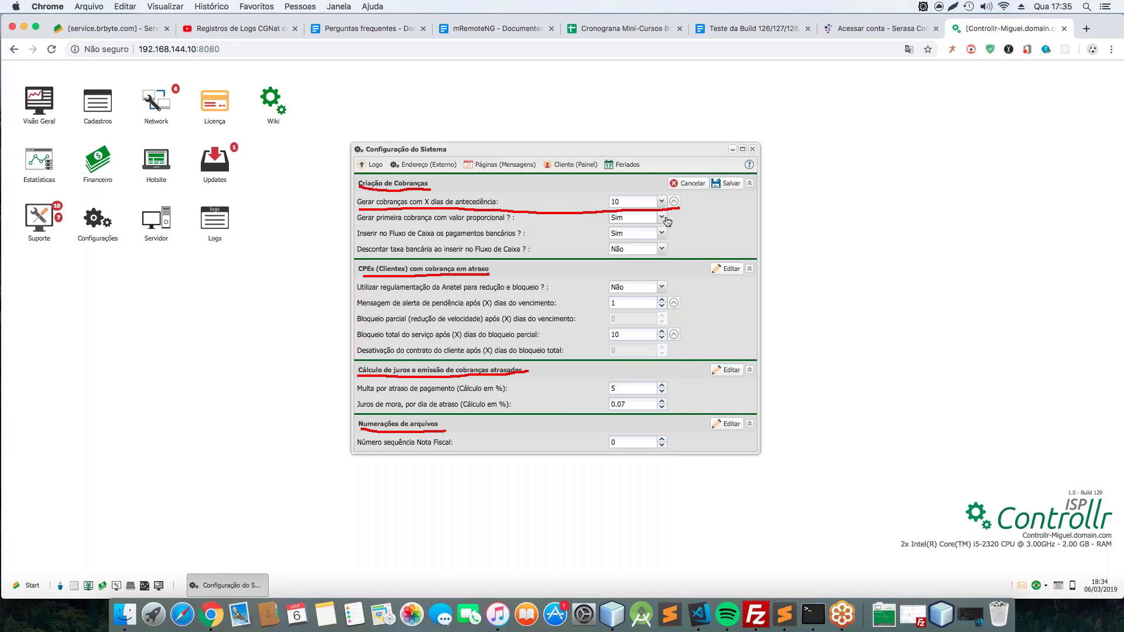
{"action": "mouse_move", "coordinate": [625, 150]}
{"action": "left_mouse_down"}
{"action": "mouse_move", "coordinate": [666, 136]}
{"action": "mouse_move", "coordinate": [641, 135]}
{"action": "left_mouse_up"}
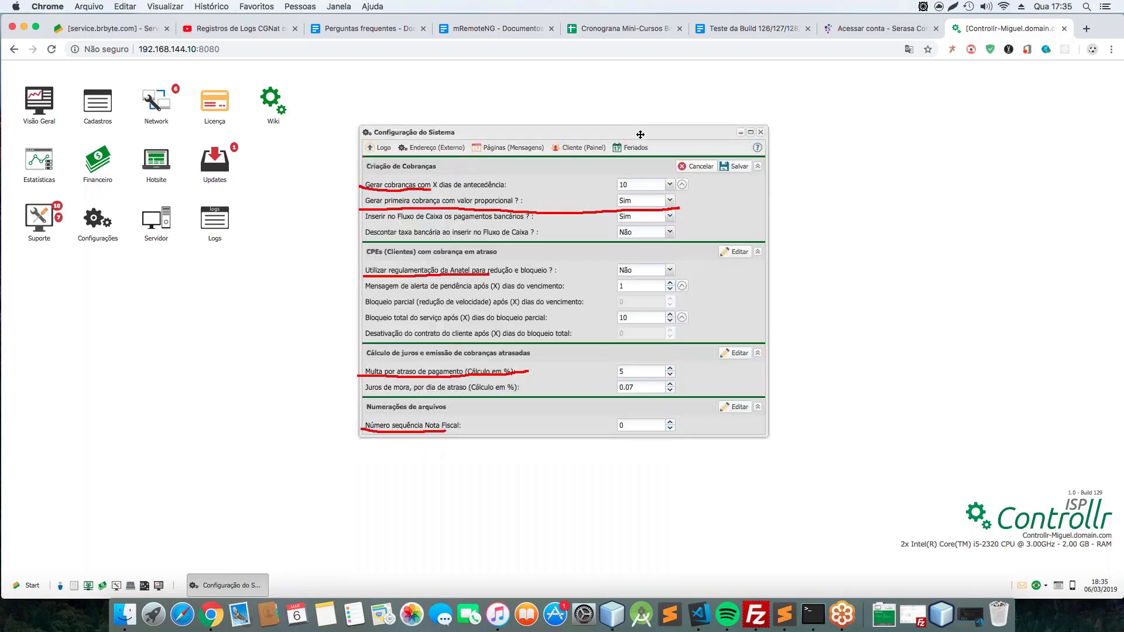
{"action": "left_click", "coordinate": [670, 203]}
{"action": "left_click", "coordinate": [670, 202]}
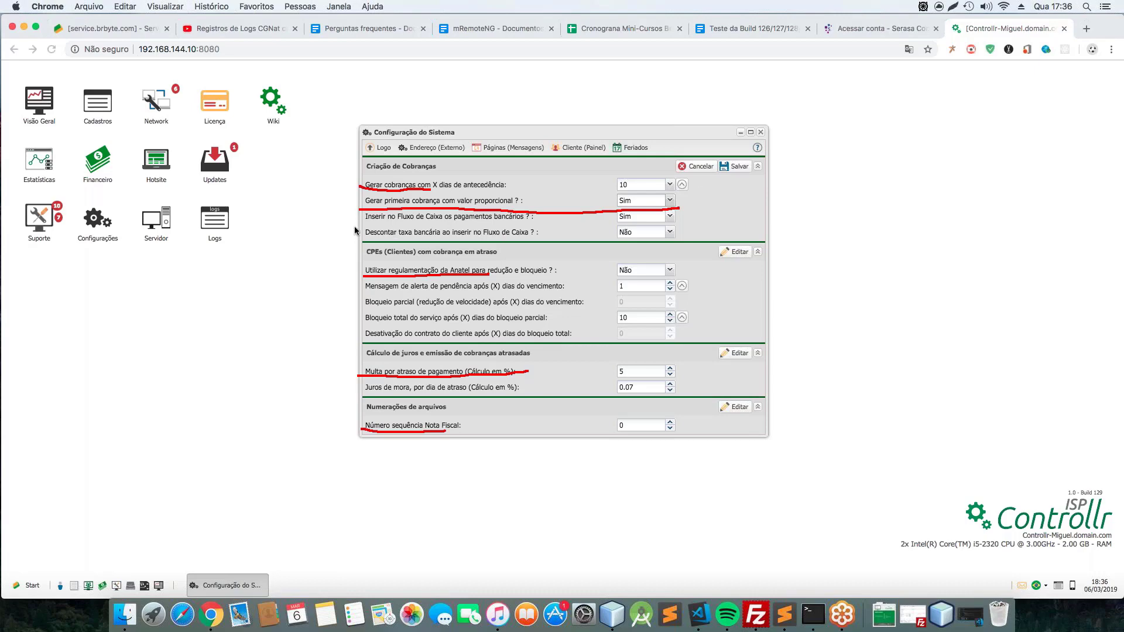
{"action": "mouse_move", "coordinate": [363, 223]}
{"action": "left_mouse_down"}
{"action": "mouse_move", "coordinate": [624, 218]}
{"action": "mouse_move", "coordinate": [674, 225]}
{"action": "mouse_move", "coordinate": [673, 240]}
{"action": "left_mouse_up"}
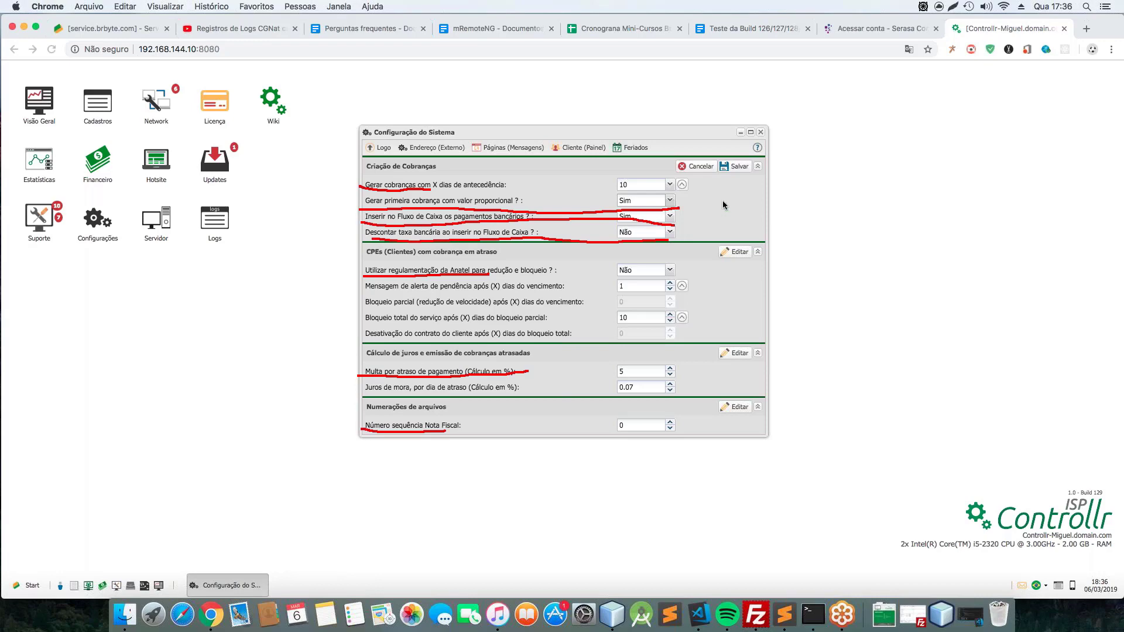
{"action": "mouse_move", "coordinate": [740, 204]}
{"action": "left_mouse_down"}
{"action": "mouse_move", "coordinate": [736, 167]}
{"action": "mouse_move", "coordinate": [746, 188]}
{"action": "mouse_move", "coordinate": [723, 162]}
{"action": "mouse_move", "coordinate": [739, 180]}
{"action": "left_mouse_up"}
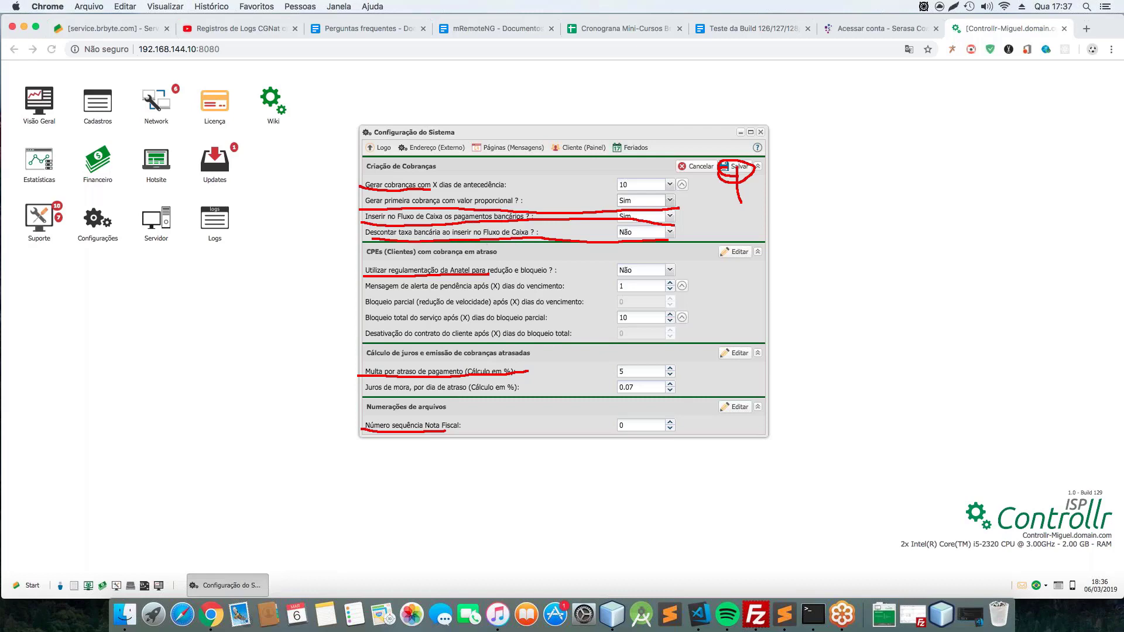
{"action": "key", "text": "Escape"}
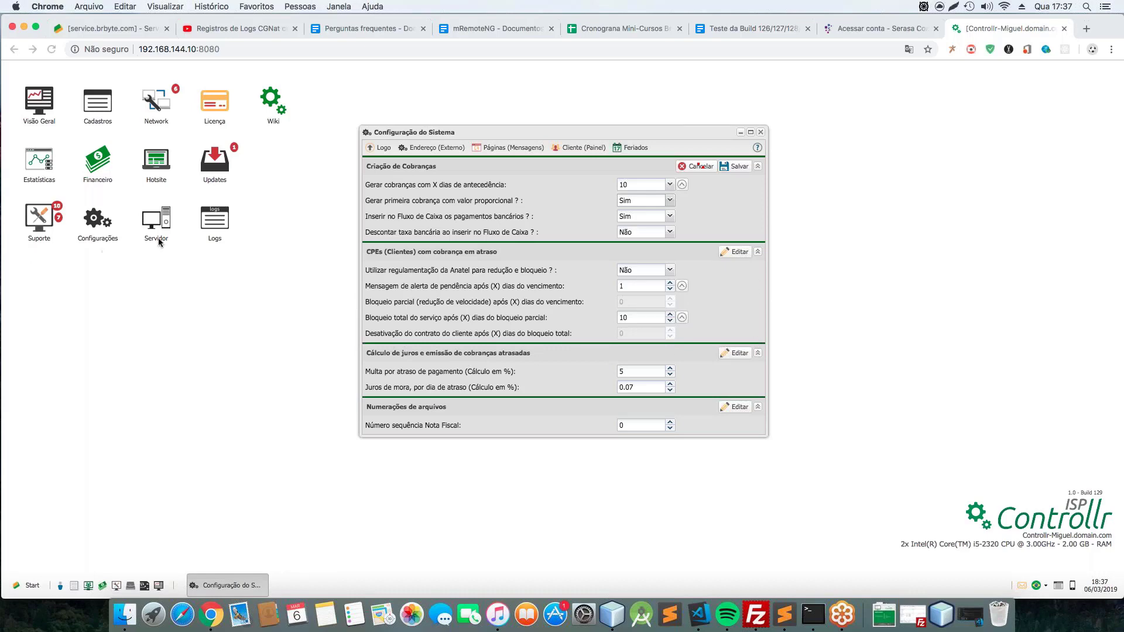
Set "Utilizar regulamentação da Anatel para redução e bloqueio" to Sim for customers with overdue charges
{"action": "left_click_drag", "start_coordinate": [347, 240], "coordinate": [436, 326]}
{"action": "key", "text": "Escape"}
{"action": "mouse_move", "coordinate": [350, 240]}
{"action": "left_mouse_down"}
{"action": "mouse_move", "coordinate": [357, 341]}
{"action": "mouse_move", "coordinate": [704, 344]}
{"action": "mouse_move", "coordinate": [781, 321]}
{"action": "mouse_move", "coordinate": [776, 238]}
{"action": "mouse_move", "coordinate": [709, 248]}
{"action": "mouse_move", "coordinate": [347, 242]}
{"action": "left_mouse_up"}
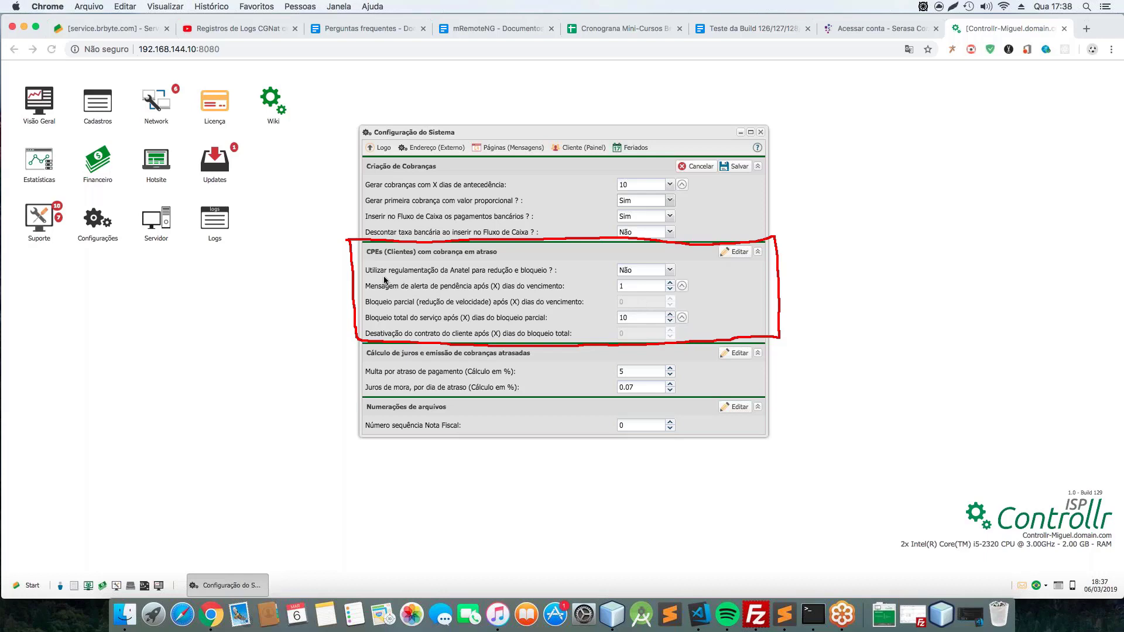
{"action": "left_click_drag", "start_coordinate": [365, 275], "coordinate": [549, 278]}
{"action": "left_click", "coordinate": [672, 270]}
{"action": "left_click", "coordinate": [653, 280]}
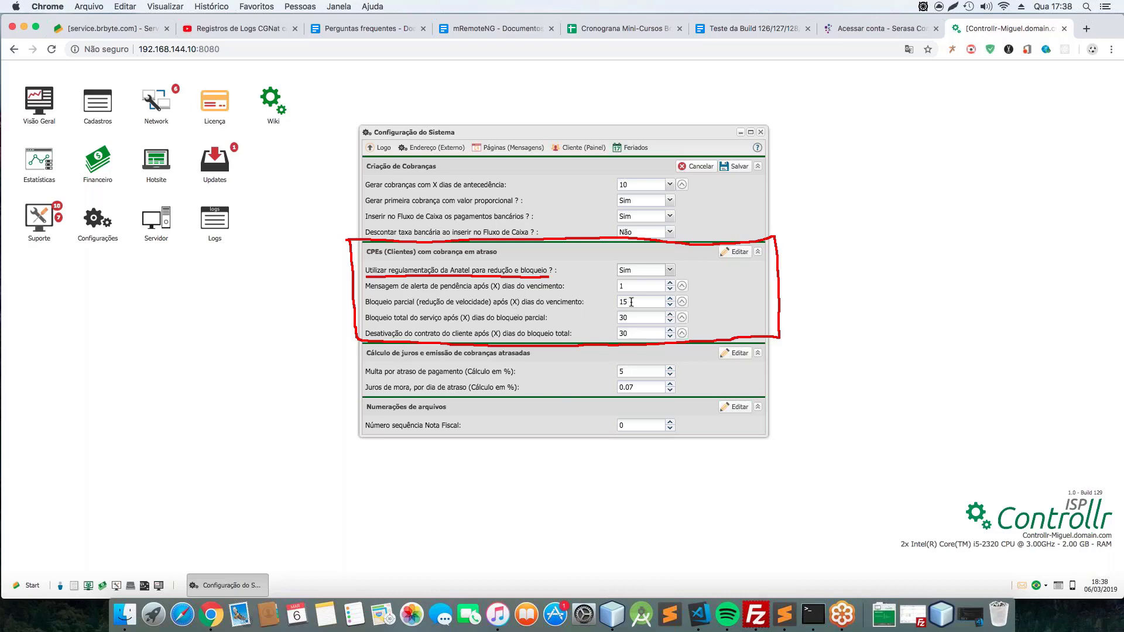
Examine the alert, partial block, total block and contract deactivation periods that apply under the Anatel rules
{"action": "double_click", "coordinate": [639, 321]}
{"action": "double_click", "coordinate": [639, 334]}
{"action": "left_click", "coordinate": [640, 335]}
{"action": "double_click", "coordinate": [636, 333]}
{"action": "left_click", "coordinate": [636, 333]}
{"action": "double_click", "coordinate": [638, 302]}
{"action": "double_click", "coordinate": [635, 317]}
{"action": "double_click", "coordinate": [636, 333]}
{"action": "double_click", "coordinate": [638, 287]}
{"action": "double_click", "coordinate": [635, 302]}
{"action": "double_click", "coordinate": [635, 318]}
{"action": "double_click", "coordinate": [633, 334]}
{"action": "double_click", "coordinate": [634, 318]}
{"action": "double_click", "coordinate": [634, 302]}
{"action": "double_click", "coordinate": [635, 318]}
{"action": "double_click", "coordinate": [622, 333]}
{"action": "double_click", "coordinate": [637, 302]}
{"action": "left_click", "coordinate": [643, 318]}
{"action": "left_click", "coordinate": [636, 300]}
{"action": "left_click", "coordinate": [634, 315]}
{"action": "left_click", "coordinate": [635, 300]}
{"action": "left_click", "coordinate": [634, 316]}
{"action": "left_click", "coordinate": [634, 316]}
{"action": "double_click", "coordinate": [631, 321]}
{"action": "double_click", "coordinate": [635, 336]}
Set the use of Anatel regulation to Não and the partial block to 5 days after the due date
{"action": "left_click", "coordinate": [669, 270]}
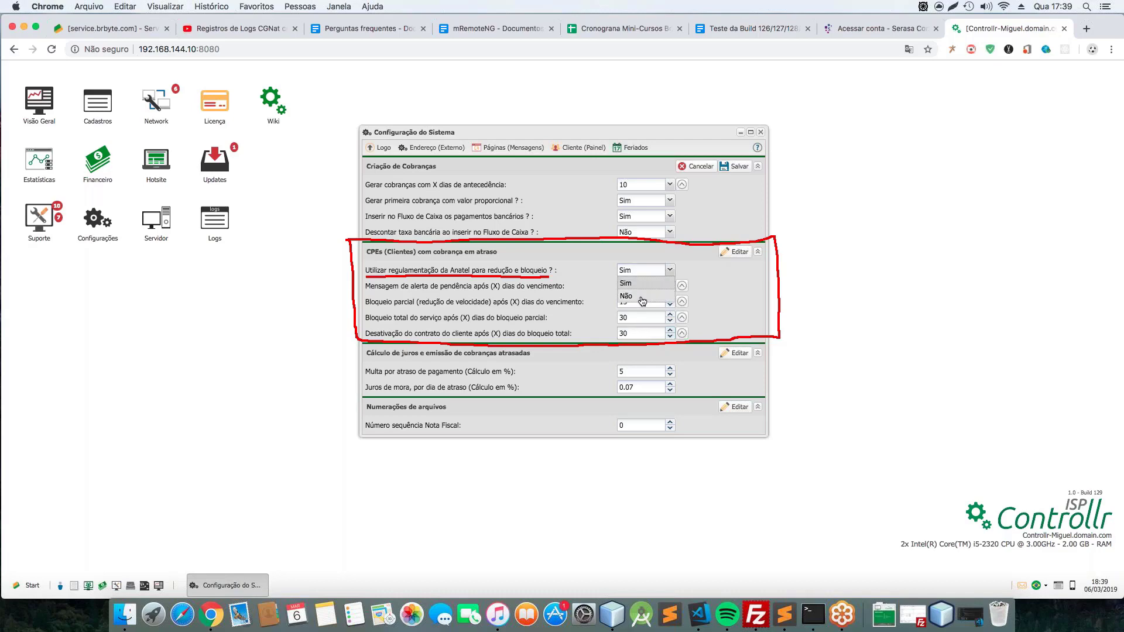
{"action": "left_click", "coordinate": [652, 295]}
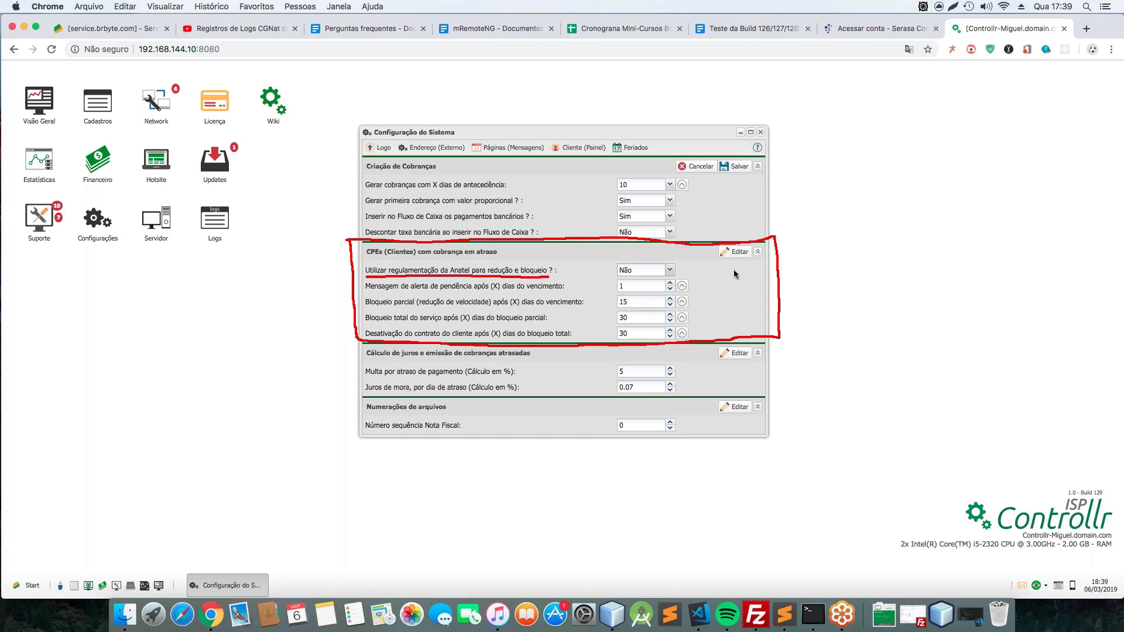
{"action": "key", "text": "Tab"}
{"action": "key", "text": "Tab"}
{"action": "left_click", "coordinate": [632, 333]}
{"action": "left_click", "coordinate": [625, 302]}
{"action": "type", "text": "5"}
Set the total service block to 10 days after the partial block and contract deactivation to 10 days after the total block
{"action": "left_click", "coordinate": [640, 318]}
{"action": "type", "text": "1"}
{"action": "left_click", "coordinate": [649, 334]}
{"action": "type", "text": "10"}
Review the custom periods for partial block, total block and contract deactivation
{"action": "left_click", "coordinate": [645, 303]}
{"action": "left_click", "coordinate": [647, 319]}
{"action": "left_click", "coordinate": [648, 335]}
{"action": "double_click", "coordinate": [642, 329]}
{"action": "left_click", "coordinate": [640, 333]}
{"action": "left_click", "coordinate": [639, 301]}
{"action": "left_click", "coordinate": [641, 318]}
{"action": "left_click", "coordinate": [641, 332]}
Set the pending payment alert message to 0 days after the due date
{"action": "left_click", "coordinate": [648, 286]}
{"action": "left_click", "coordinate": [645, 286]}
{"action": "double_click", "coordinate": [638, 287]}
{"action": "left_click", "coordinate": [640, 289]}
{"action": "double_click", "coordinate": [643, 286]}
{"action": "left_click", "coordinate": [634, 286]}
{"action": "double_click", "coordinate": [650, 288]}
{"action": "left_click", "coordinate": [655, 287]}
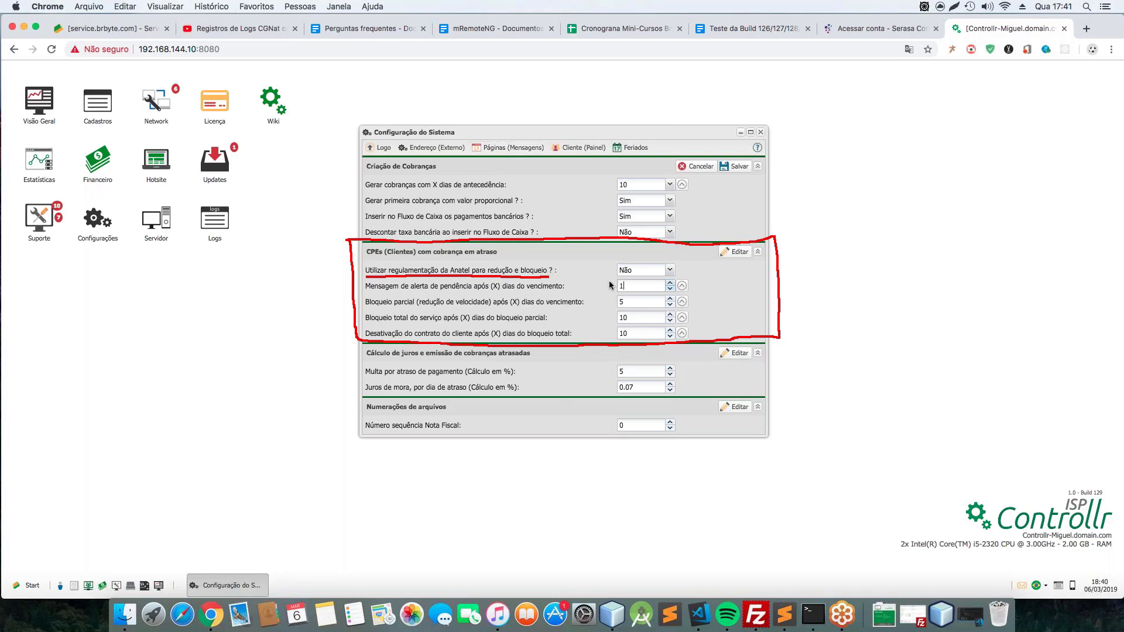
{"action": "double_click", "coordinate": [635, 286]}
{"action": "left_click", "coordinate": [635, 286]}
{"action": "double_click", "coordinate": [636, 286]}
{"action": "left_click", "coordinate": [644, 285]}
{"action": "double_click", "coordinate": [641, 286]}
{"action": "left_click", "coordinate": [640, 286]}
Check the sequence of alert, partial block, total block and deactivation periods in the overdue customers section
{"action": "left_click", "coordinate": [735, 253]}
{"action": "double_click", "coordinate": [646, 316]}
{"action": "left_click", "coordinate": [647, 302]}
{"action": "double_click", "coordinate": [652, 288]}
{"action": "left_click", "coordinate": [647, 301]}
{"action": "double_click", "coordinate": [641, 319]}
{"action": "double_click", "coordinate": [641, 333]}
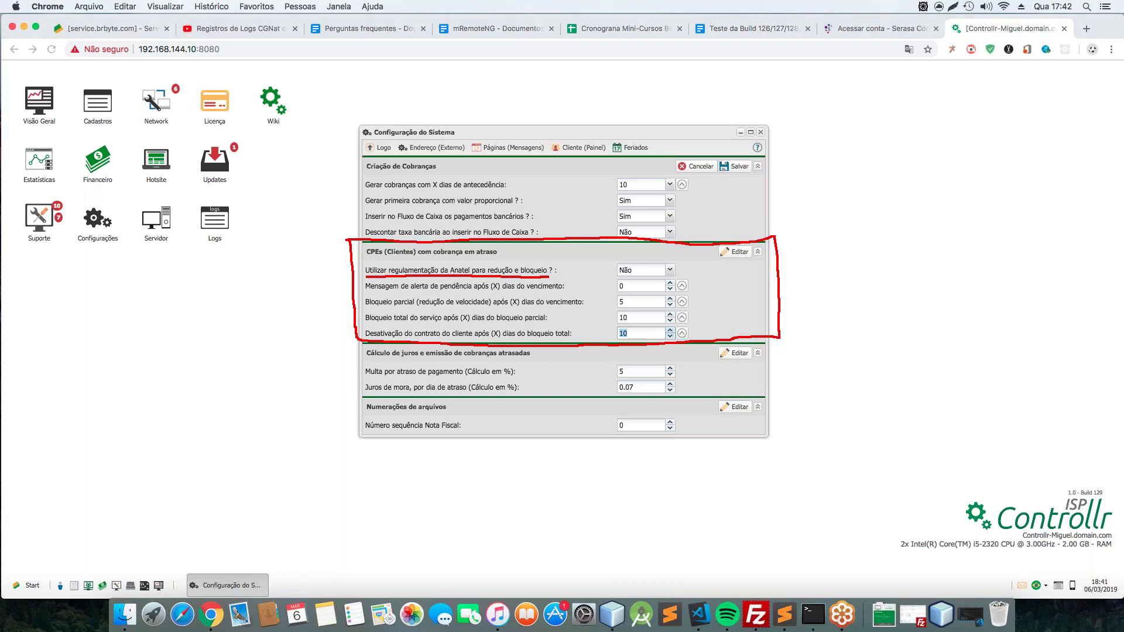
{"action": "key", "text": "Escape"}
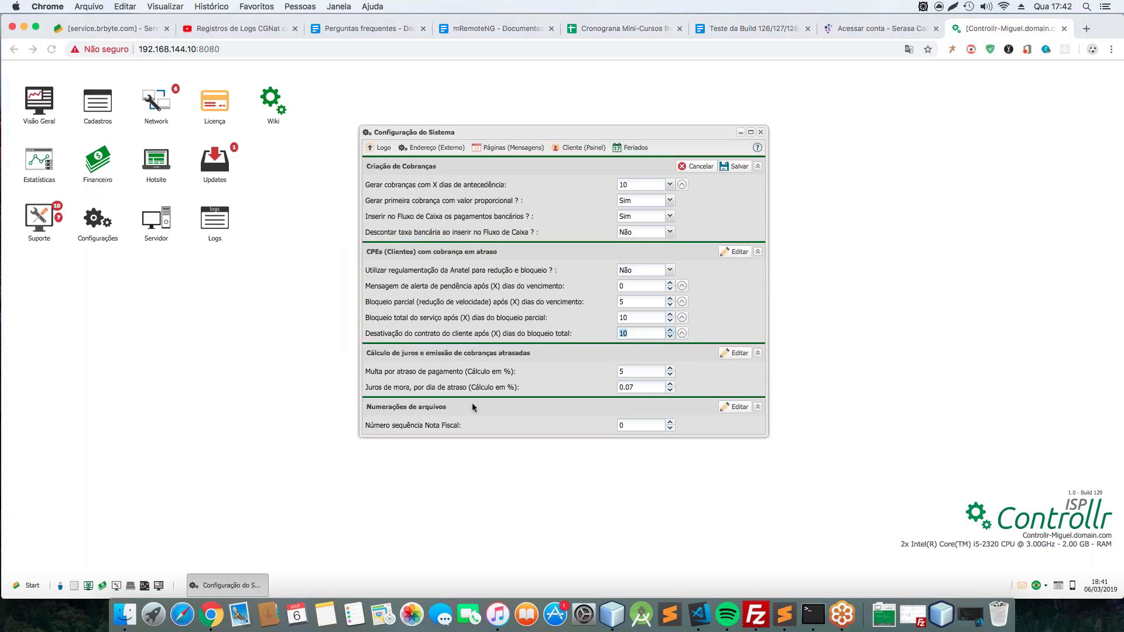
Examine the late payment fine and daily interest percentages in the overdue charges section, including its edit mode
{"action": "key", "text": "Tab"}
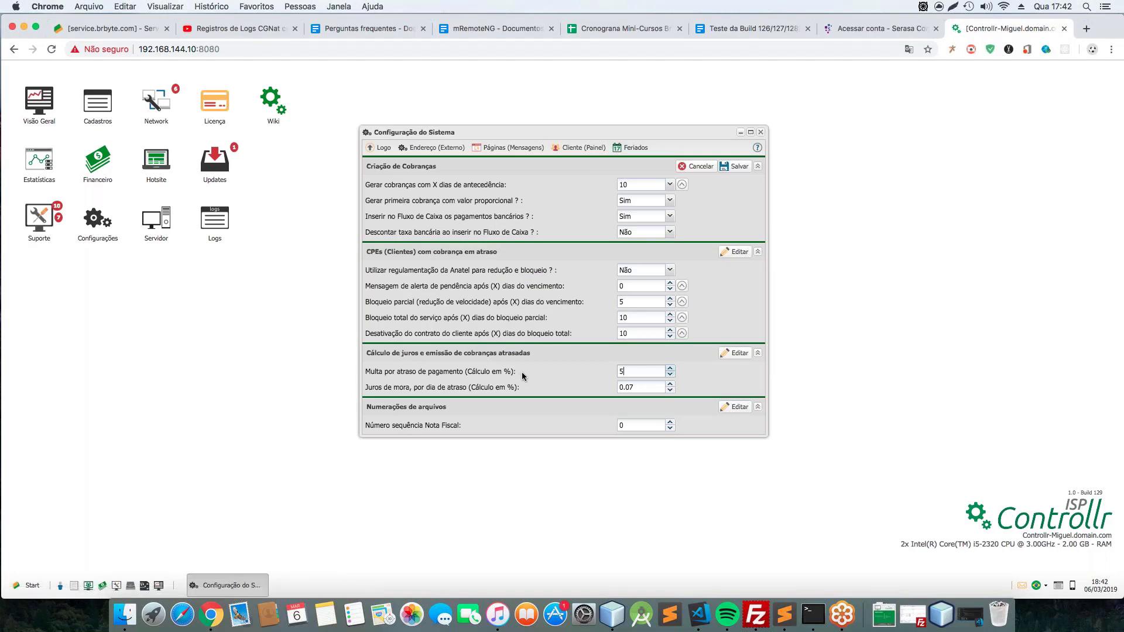
{"action": "left_click", "coordinate": [650, 388]}
{"action": "left_click", "coordinate": [644, 372]}
{"action": "left_click", "coordinate": [645, 386]}
{"action": "left_click", "coordinate": [638, 373]}
{"action": "double_click", "coordinate": [625, 371]}
{"action": "double_click", "coordinate": [644, 386]}
{"action": "left_click", "coordinate": [651, 388]}
{"action": "left_click", "coordinate": [737, 354]}
{"action": "left_click", "coordinate": [738, 354]}
{"action": "double_click", "coordinate": [654, 371]}
{"action": "left_click", "coordinate": [642, 390]}
Open Numerações de arquivos for editing, inspect the Nota Fiscal sequence number field and leave edit mode
{"action": "left_click", "coordinate": [656, 426]}
{"action": "left_click", "coordinate": [633, 426]}
{"action": "left_click", "coordinate": [735, 406]}
{"action": "double_click", "coordinate": [636, 425]}
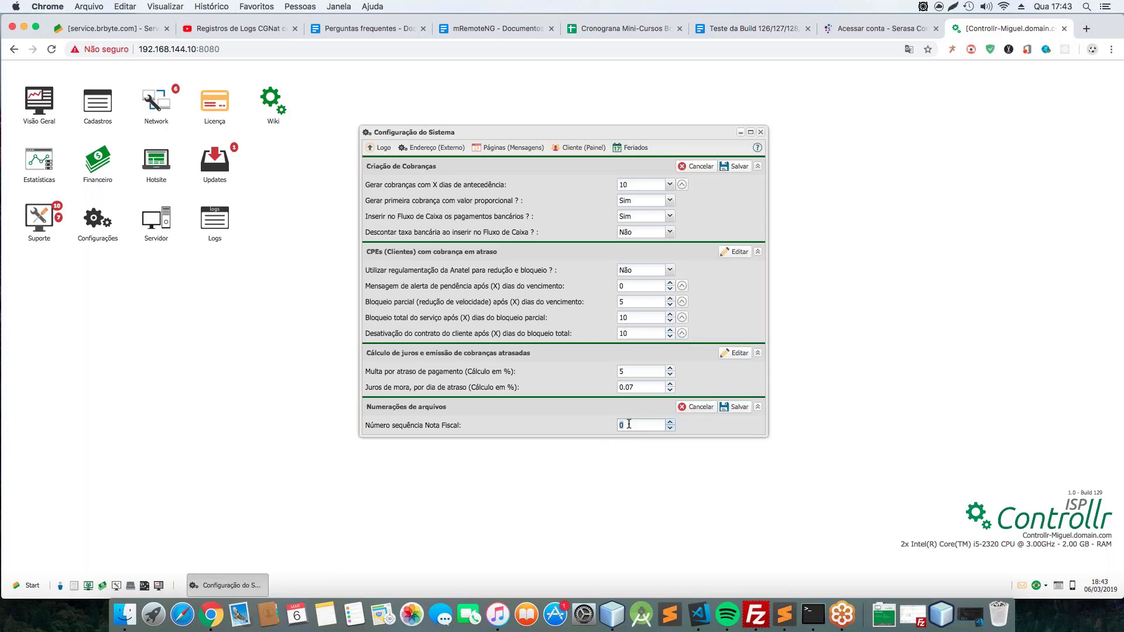
{"action": "left_click", "coordinate": [739, 408]}
{"action": "left_click", "coordinate": [712, 409]}
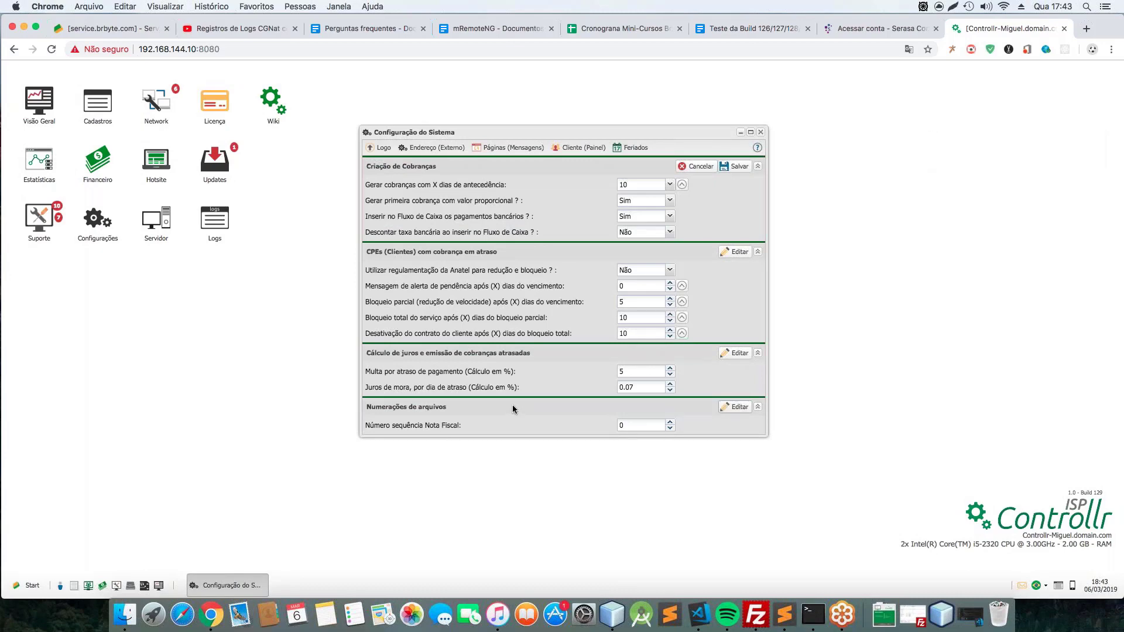
{"action": "left_click", "coordinate": [633, 425]}
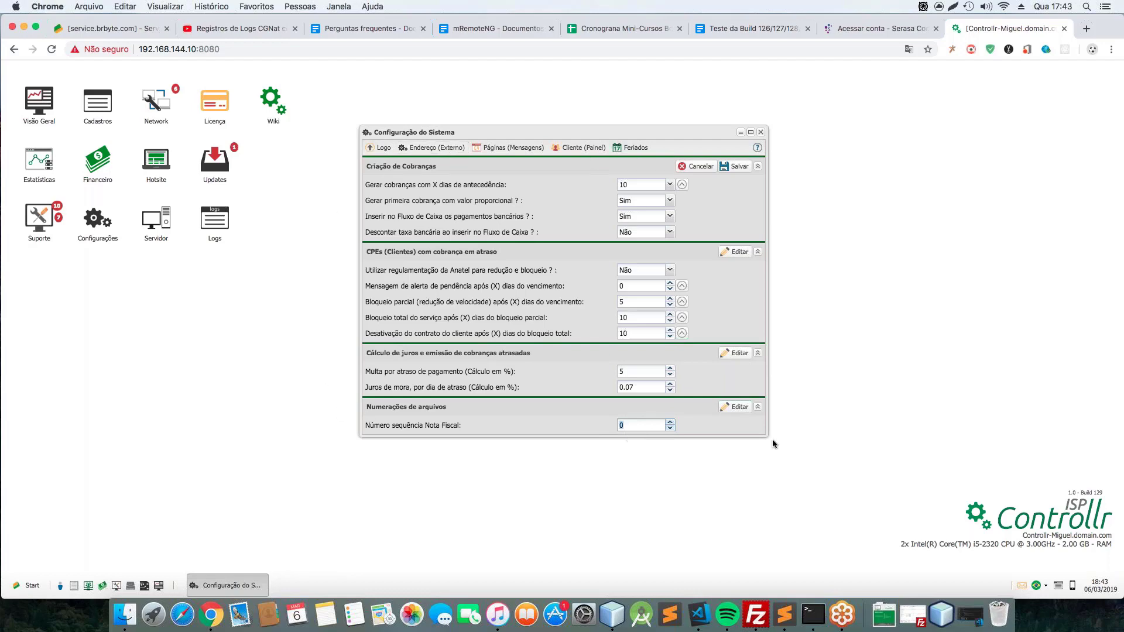
Open the Logo settings to view the current company logo and the image upload field, and close them
{"action": "left_click", "coordinate": [381, 148]}
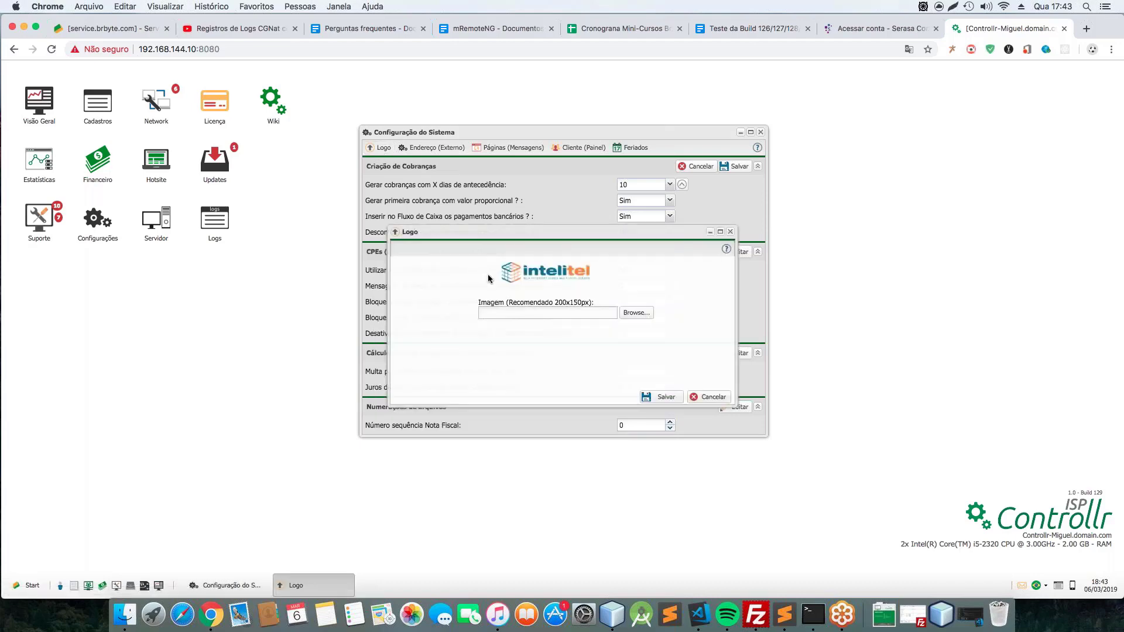
{"action": "left_click", "coordinate": [730, 231]}
{"action": "left_click", "coordinate": [373, 148]}
{"action": "left_click", "coordinate": [730, 231]}
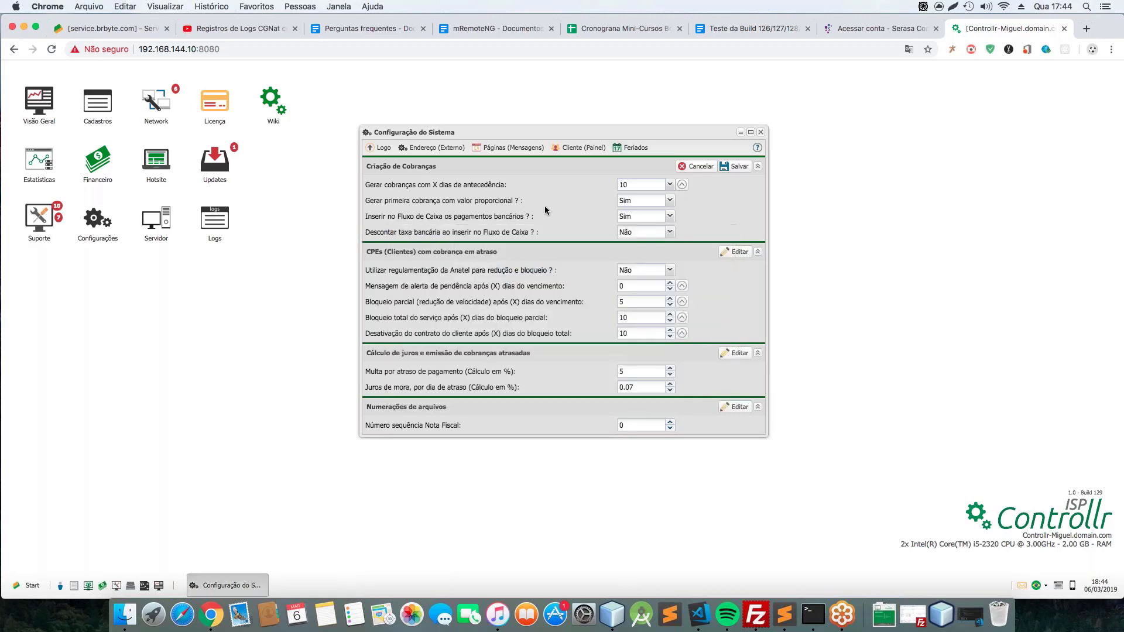
Open the server addresses and examine the external addresses of the server and the client panel
{"action": "left_click", "coordinate": [447, 149]}
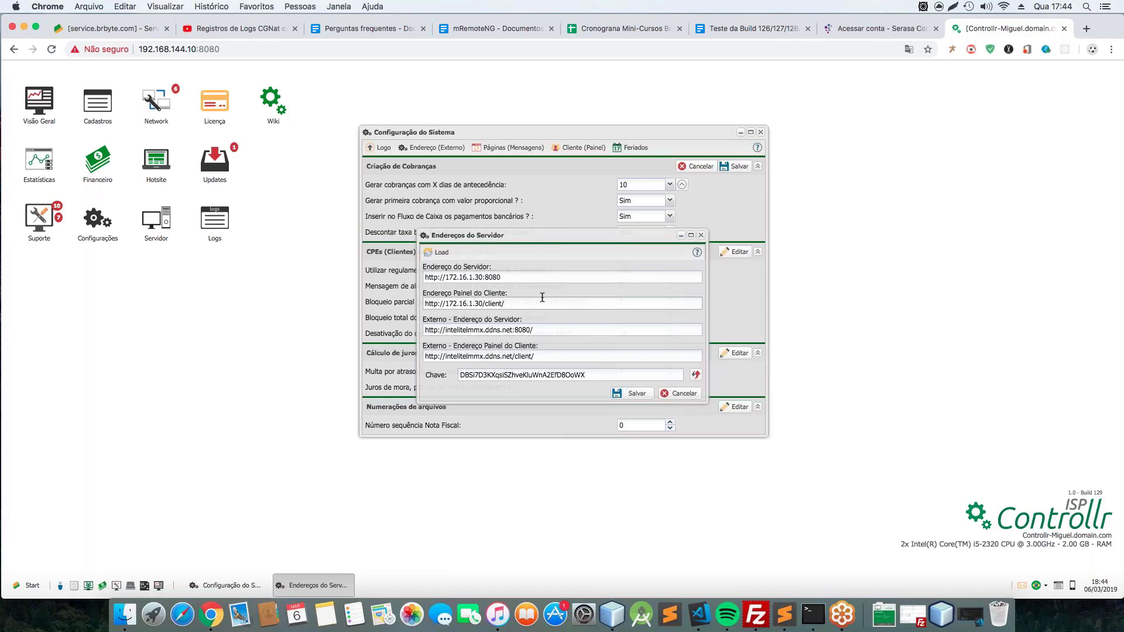
{"action": "left_click", "coordinate": [550, 333]}
{"action": "double_click", "coordinate": [477, 328]}
{"action": "left_click", "coordinate": [541, 330]}
{"action": "left_click_drag", "start_coordinate": [548, 332], "coordinate": [399, 323]}
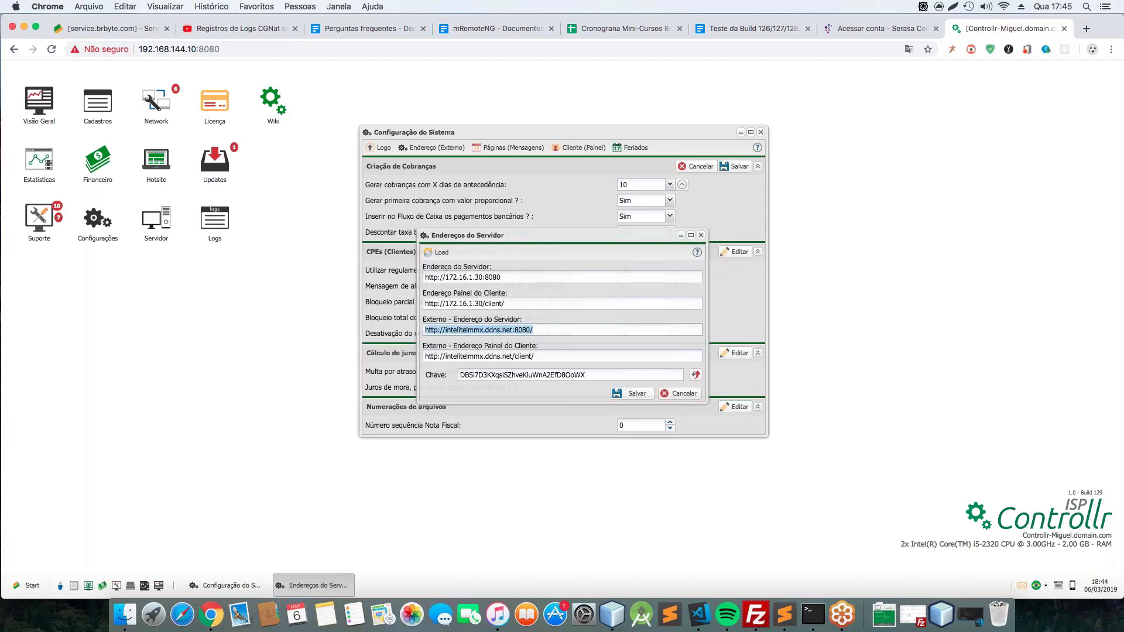
{"action": "left_click", "coordinate": [542, 333]}
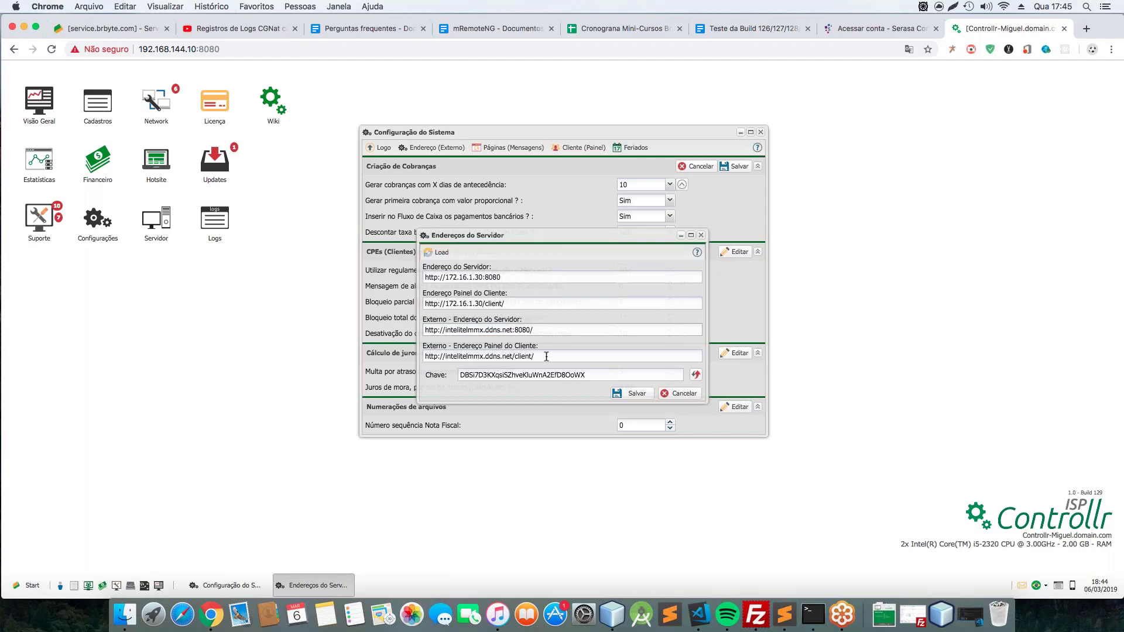
{"action": "left_click", "coordinate": [546, 356]}
Generate a new server key, save the server addresses and reopen them for checking
{"action": "left_click", "coordinate": [695, 375]}
{"action": "left_click", "coordinate": [633, 394]}
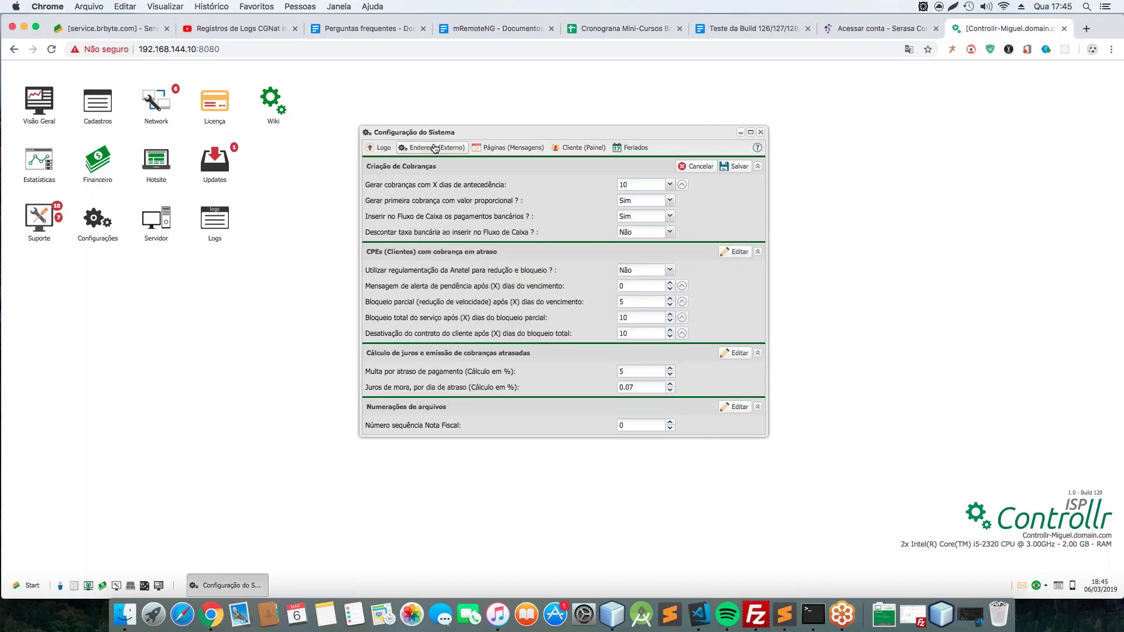
{"action": "left_click", "coordinate": [402, 148]}
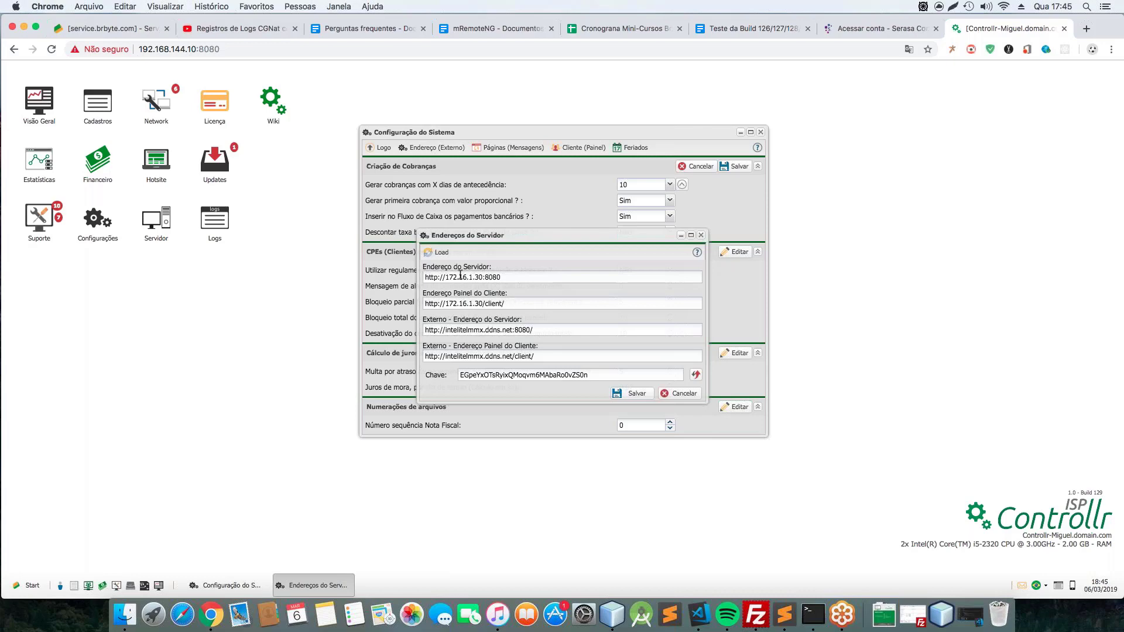
Examine the internal and external addresses of the server and the client panel in the server address settings
{"action": "left_click", "coordinate": [516, 300]}
{"action": "double_click", "coordinate": [461, 277]}
{"action": "double_click", "coordinate": [466, 302]}
{"action": "double_click", "coordinate": [469, 330]}
{"action": "double_click", "coordinate": [471, 356]}
{"action": "triple_click", "coordinate": [471, 330]}
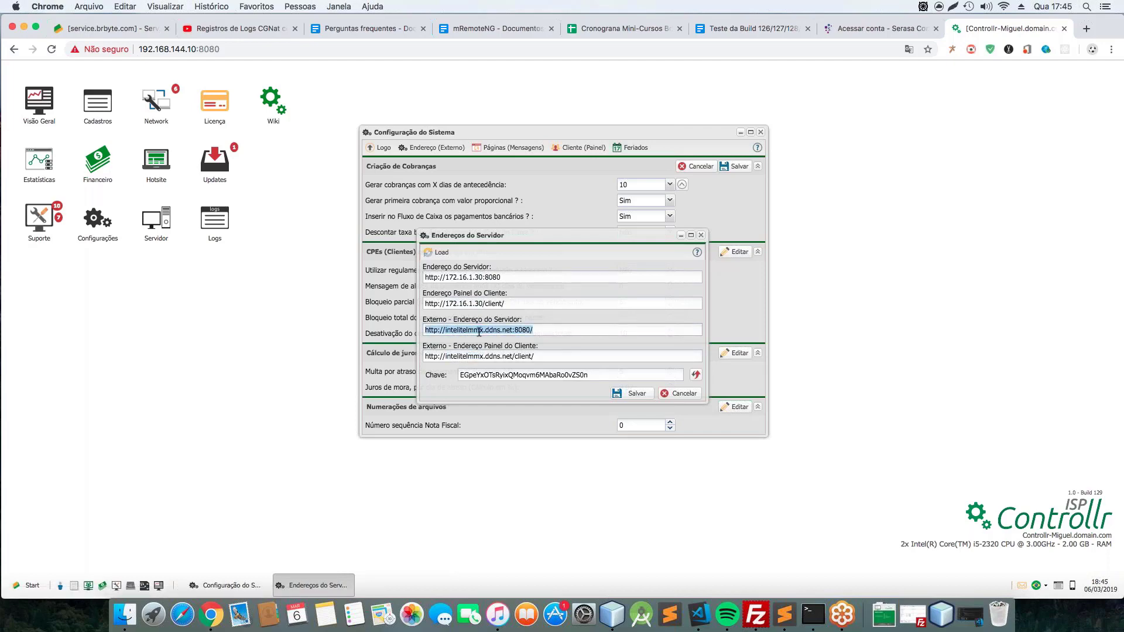
{"action": "double_click", "coordinate": [481, 330]}
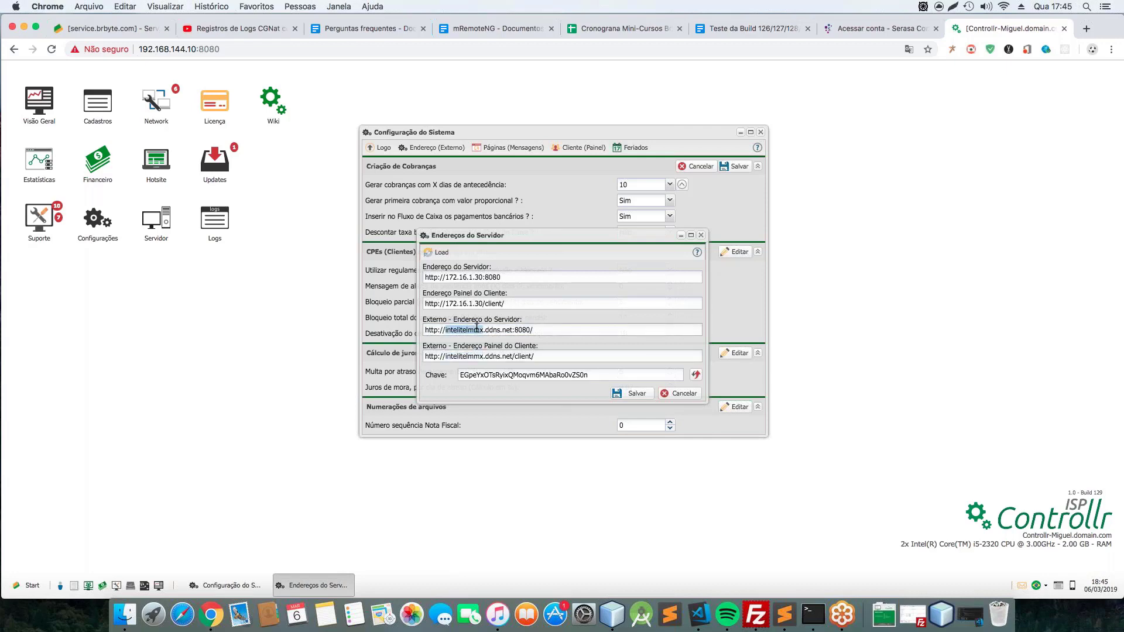
{"action": "left_click", "coordinate": [535, 331]}
{"action": "key", "text": "Tab"}
Open the wiki help for Endereço (Externo), read the server and client panel address descriptions, and close it
{"action": "left_click", "coordinate": [697, 253]}
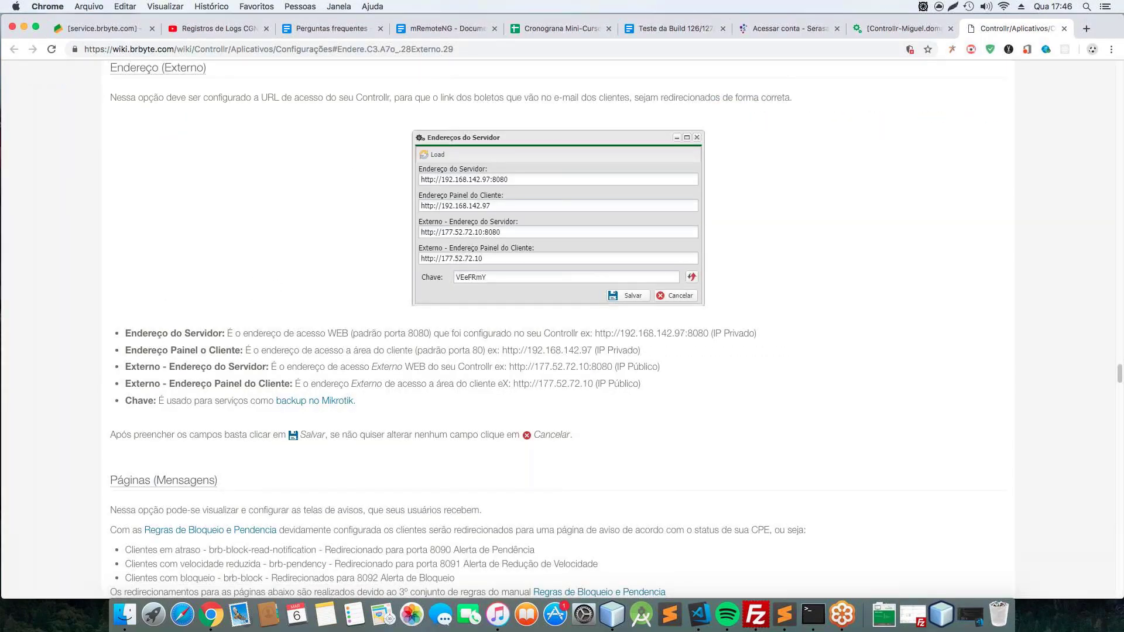
{"action": "left_click_drag", "start_coordinate": [137, 333], "coordinate": [233, 334]}
{"action": "left_click_drag", "start_coordinate": [168, 350], "coordinate": [242, 359]}
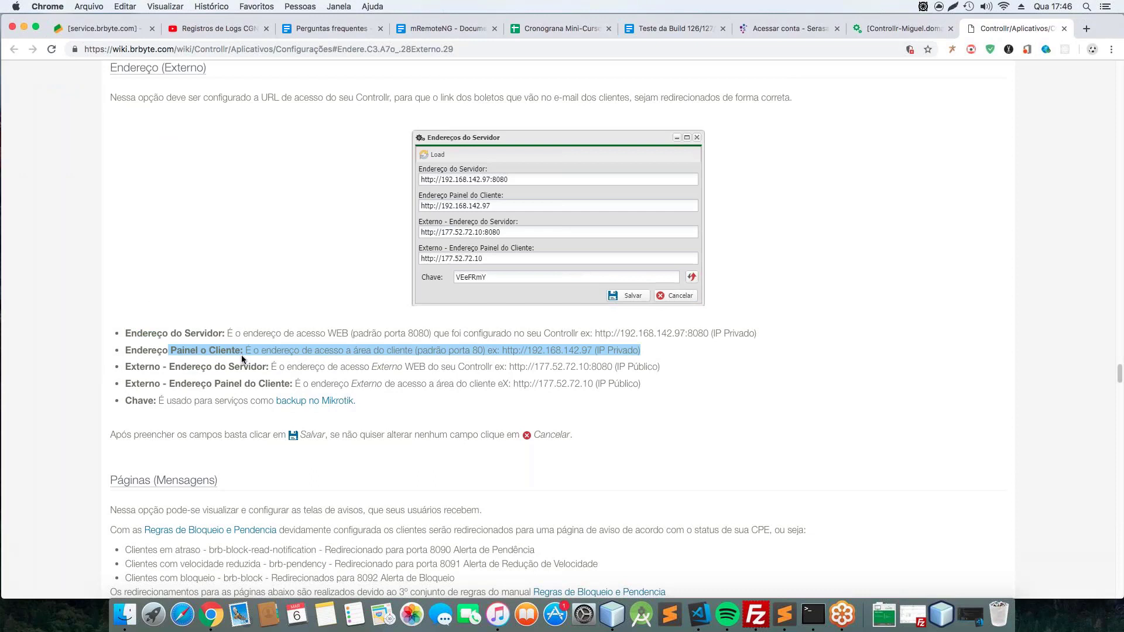
{"action": "left_click", "coordinate": [208, 371]}
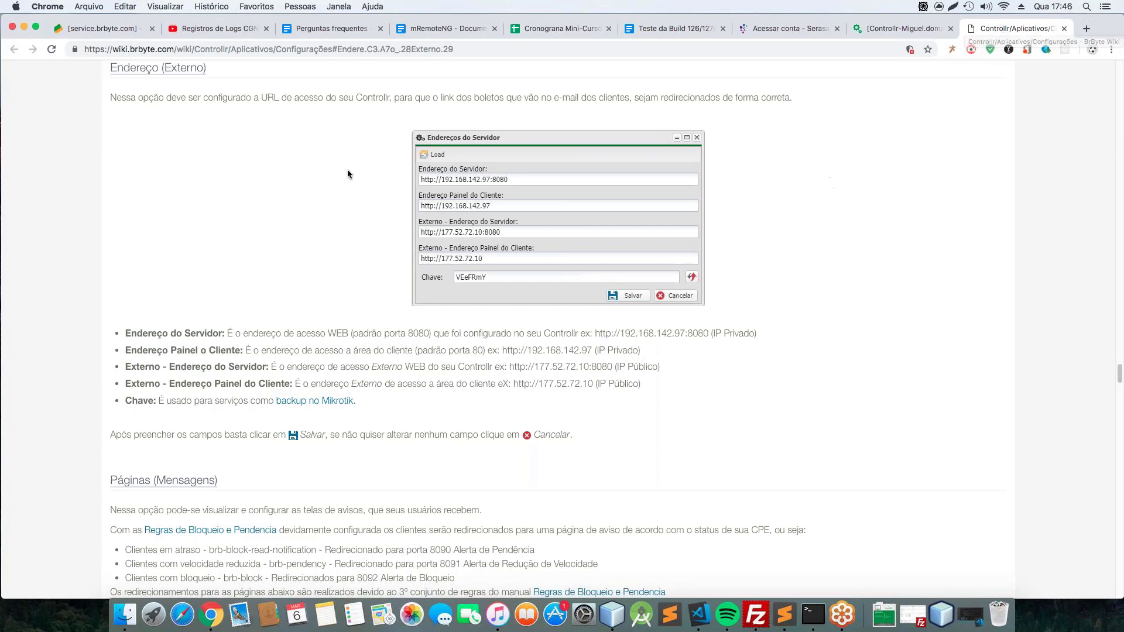
{"action": "key", "text": "super+w"}
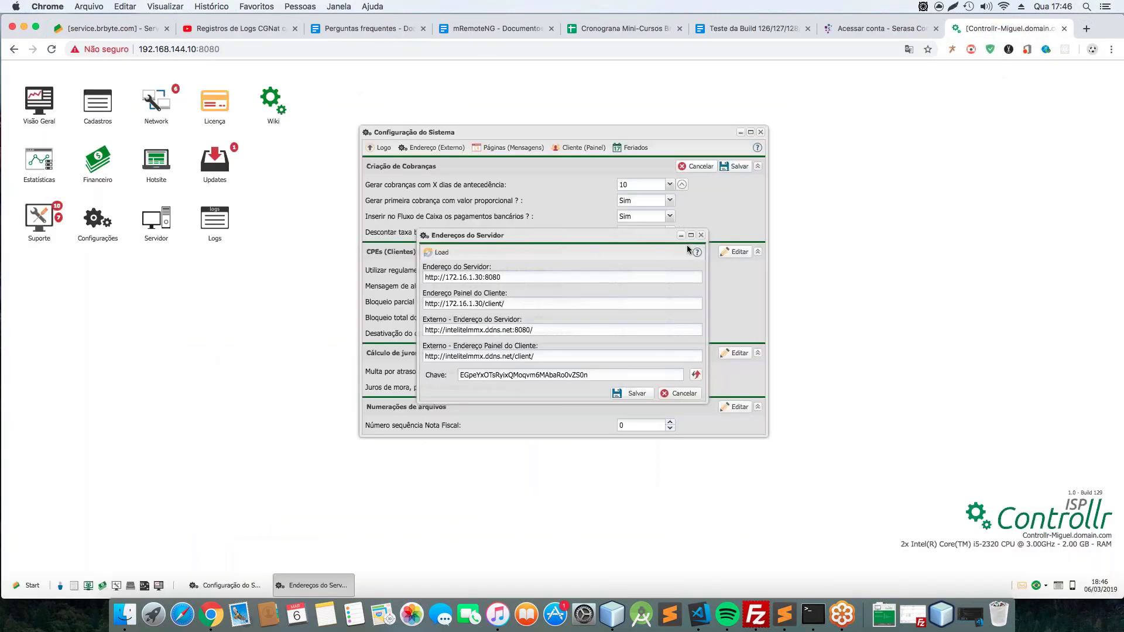
Close the server addresses, open Páginas (Mensagens) and place its window beside the system settings to compare the alert rule with 1º Aviso
{"action": "left_click", "coordinate": [702, 235]}
{"action": "left_click", "coordinate": [508, 147]}
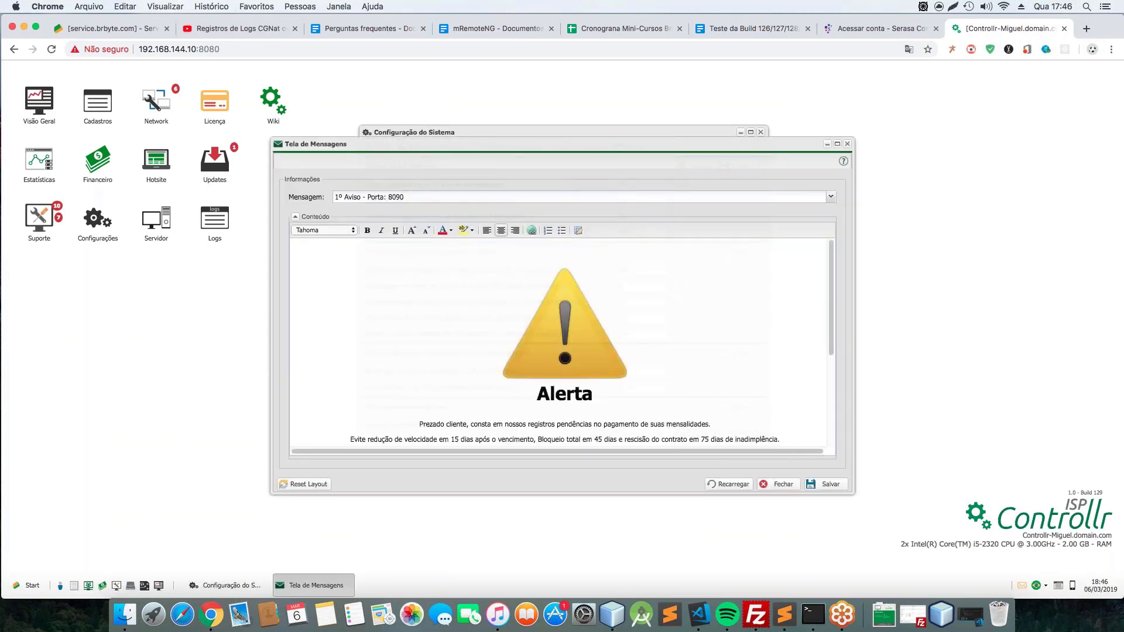
{"action": "scroll", "coordinate": [810, 298], "scroll_direction": "down", "scroll_amount": 3}
{"action": "scroll", "coordinate": [755, 325], "scroll_direction": "up", "scroll_amount": 3}
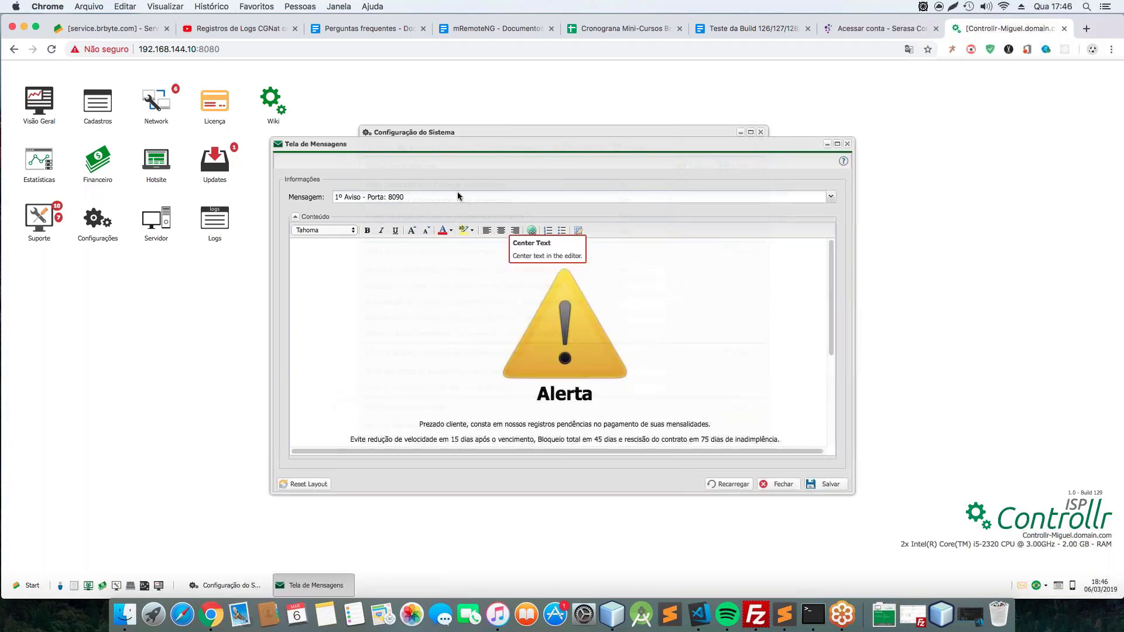
{"action": "left_click_drag", "start_coordinate": [503, 143], "coordinate": [251, 214]}
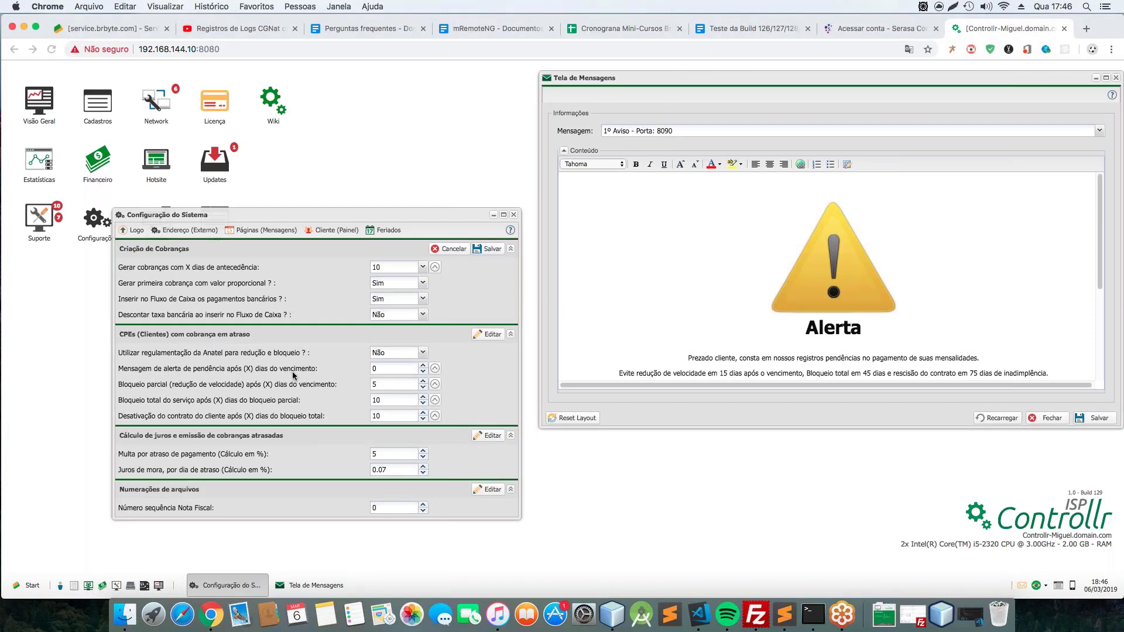
{"action": "mouse_move", "coordinate": [314, 365]}
{"action": "left_mouse_down"}
{"action": "mouse_move", "coordinate": [421, 253]}
{"action": "mouse_move", "coordinate": [592, 137]}
{"action": "left_mouse_up"}
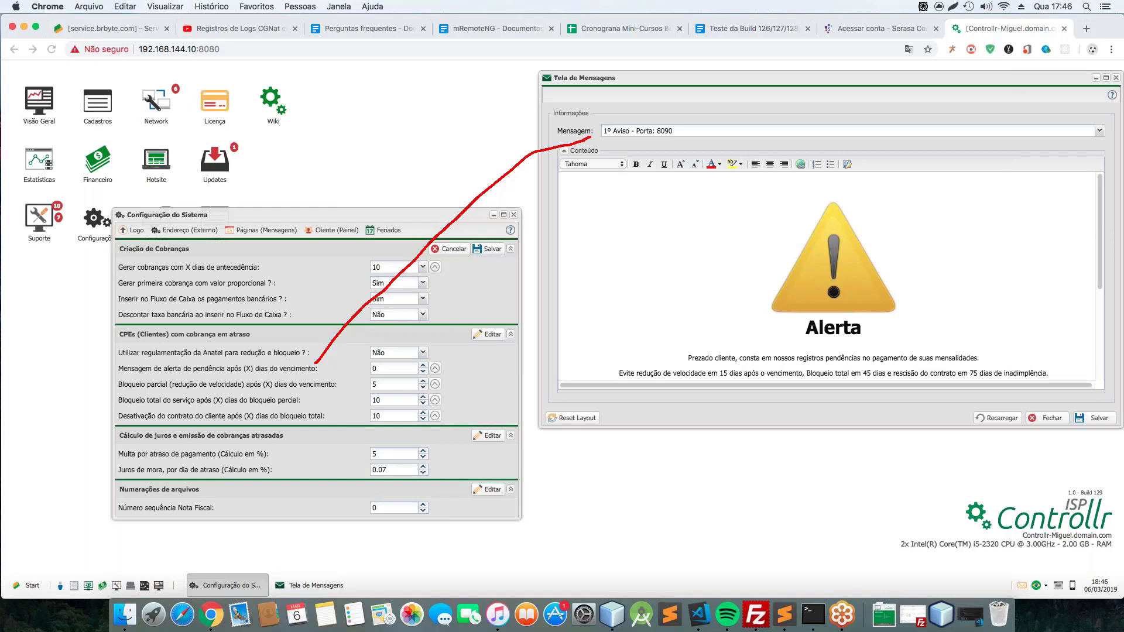
Enlarge the page view and read through the whole 1º Aviso - Porta: 8090 message
{"action": "left_click", "coordinate": [751, 322]}
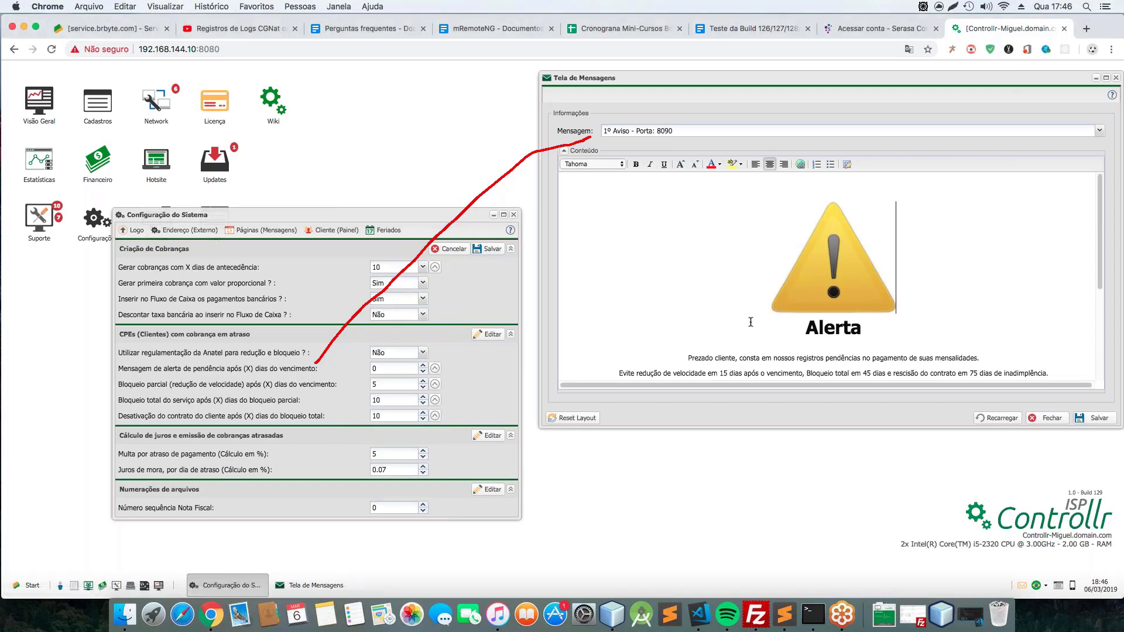
{"action": "key", "text": "super+plus"}
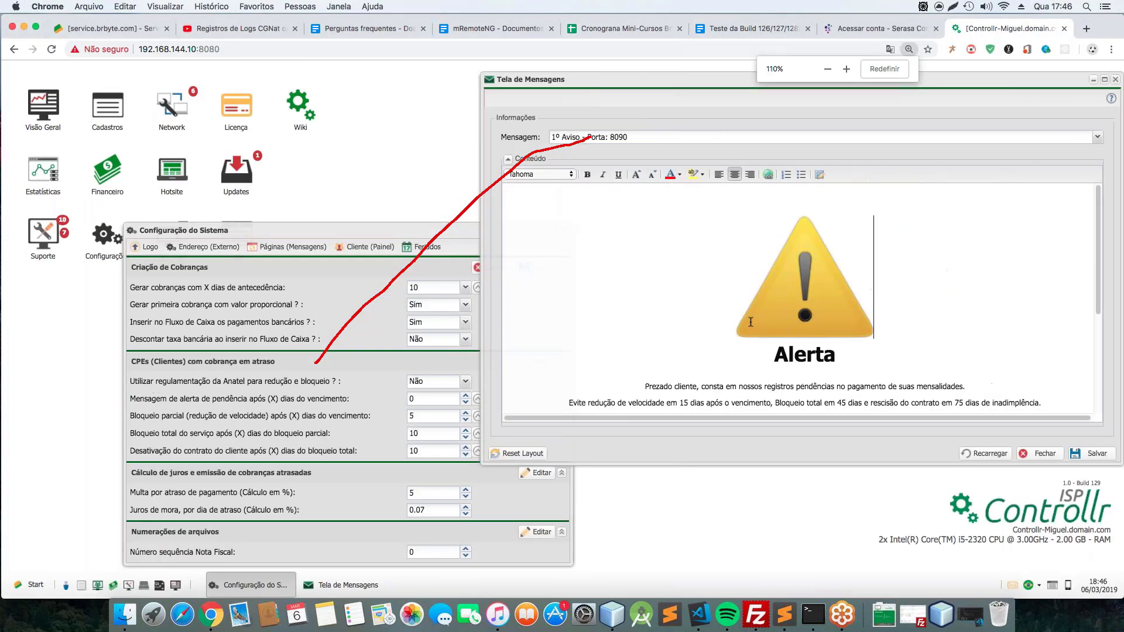
{"action": "key", "text": "super+plus"}
{"action": "key", "text": "super+plus"}
{"action": "key", "text": "super+plus"}
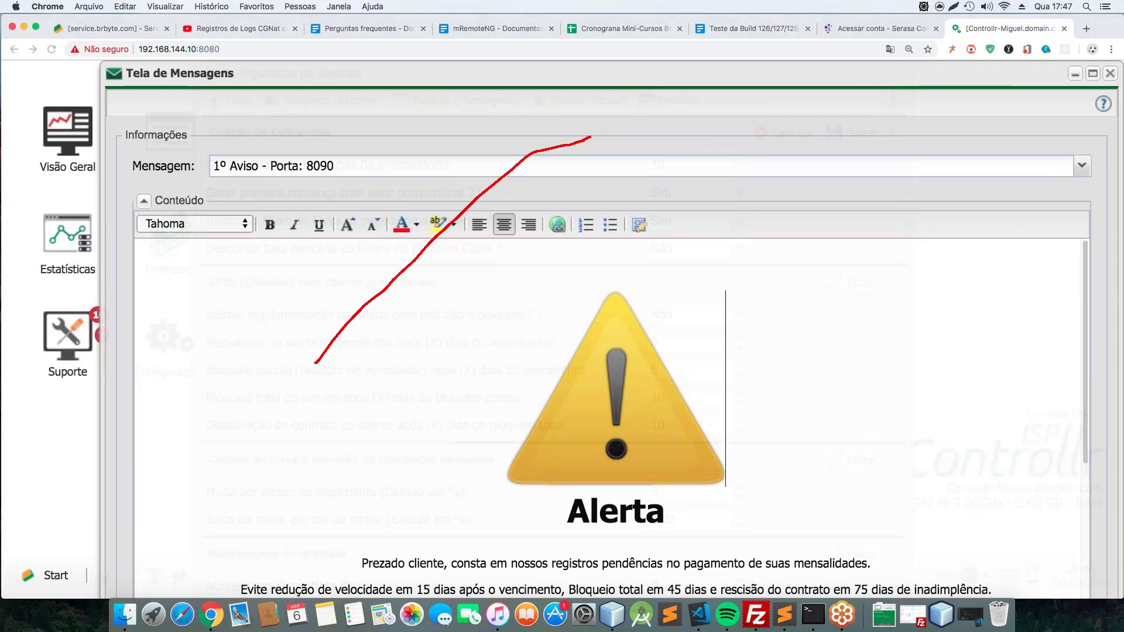
{"action": "key", "text": "Escape"}
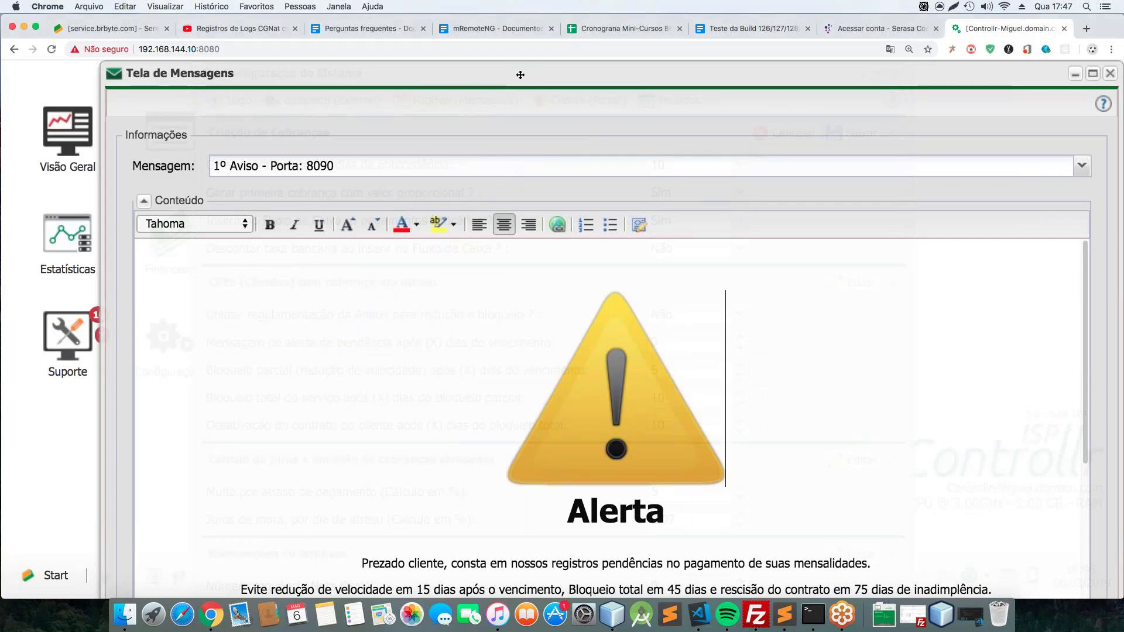
{"action": "left_click_drag", "start_coordinate": [519, 74], "coordinate": [504, 74]}
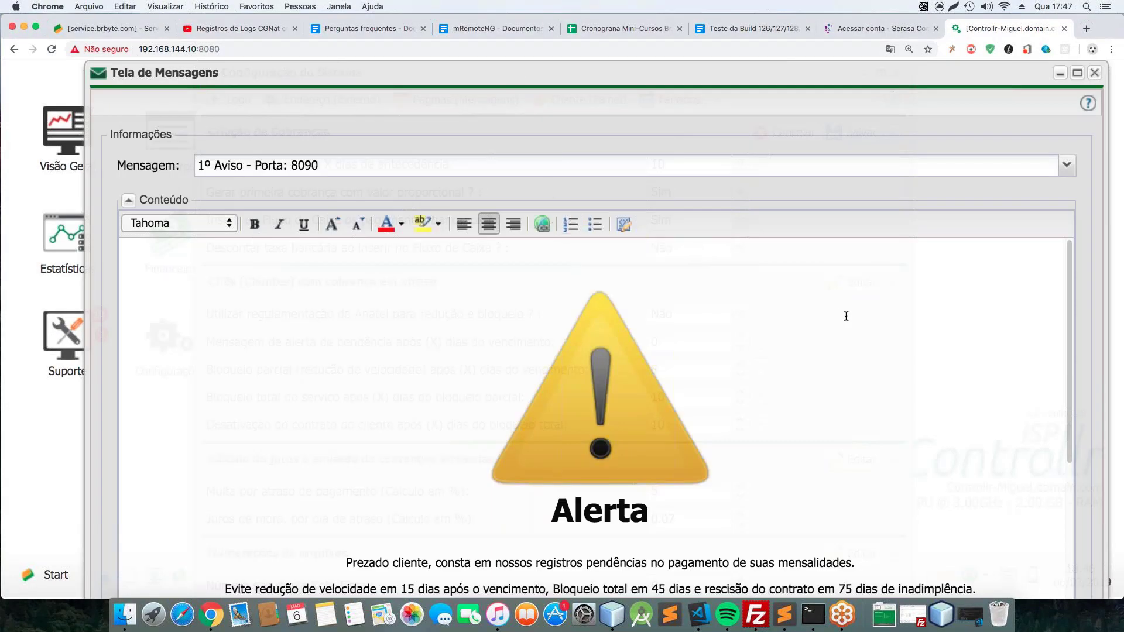
{"action": "scroll", "coordinate": [860, 351], "scroll_direction": "down", "scroll_amount": 5}
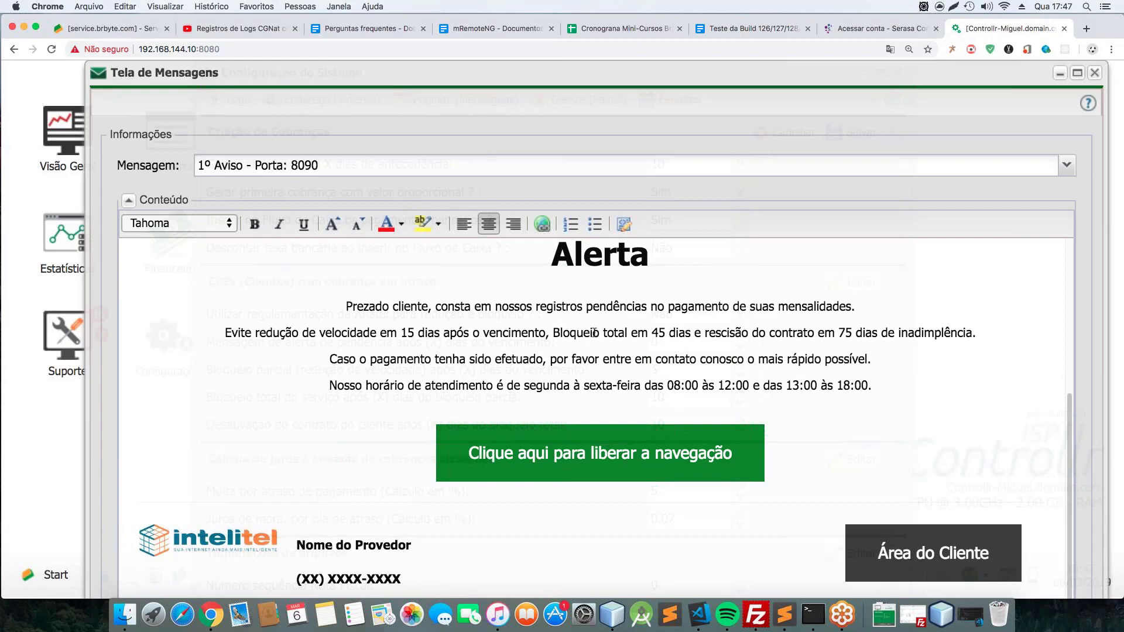
{"action": "scroll", "coordinate": [677, 347], "scroll_direction": "up", "scroll_amount": 3}
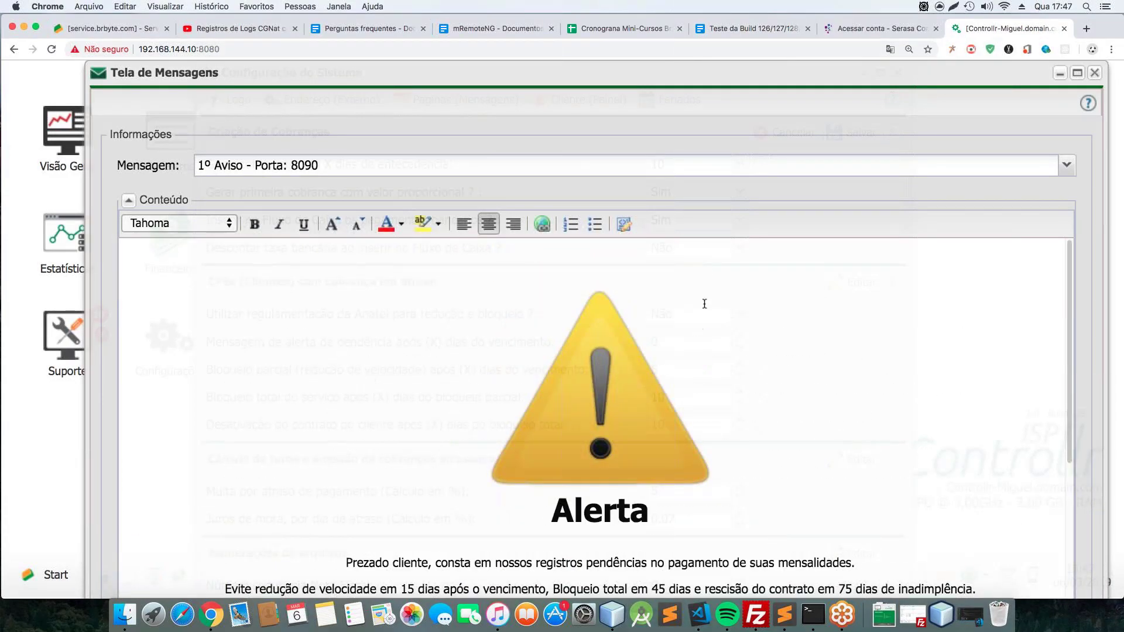
{"action": "scroll", "coordinate": [654, 298], "scroll_direction": "down", "scroll_amount": 3}
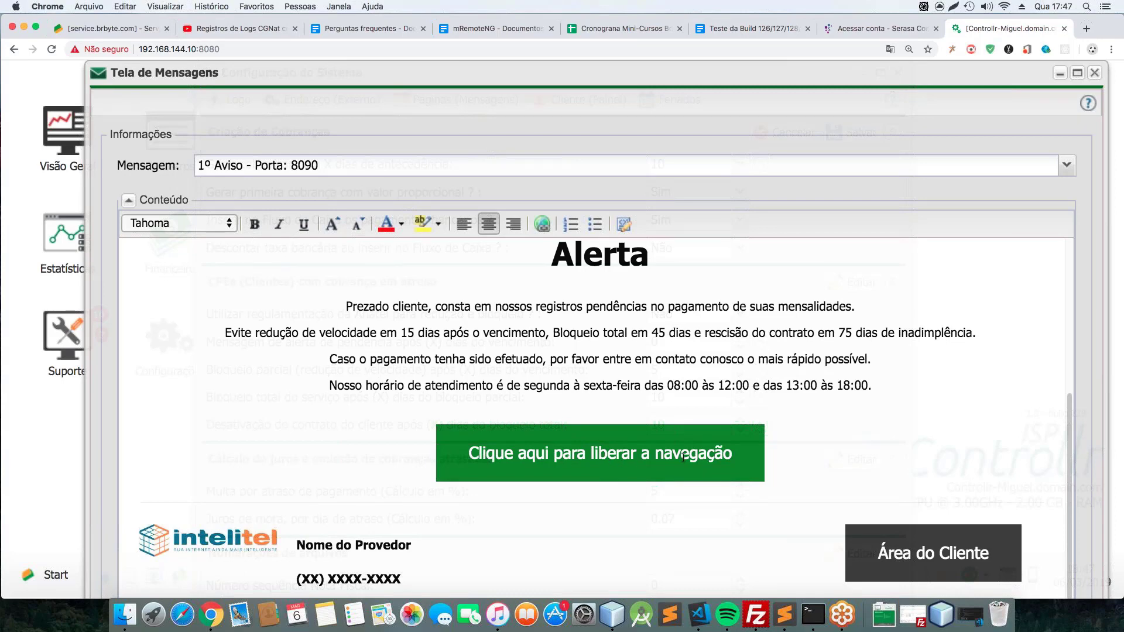
{"action": "left_click", "coordinate": [624, 224]}
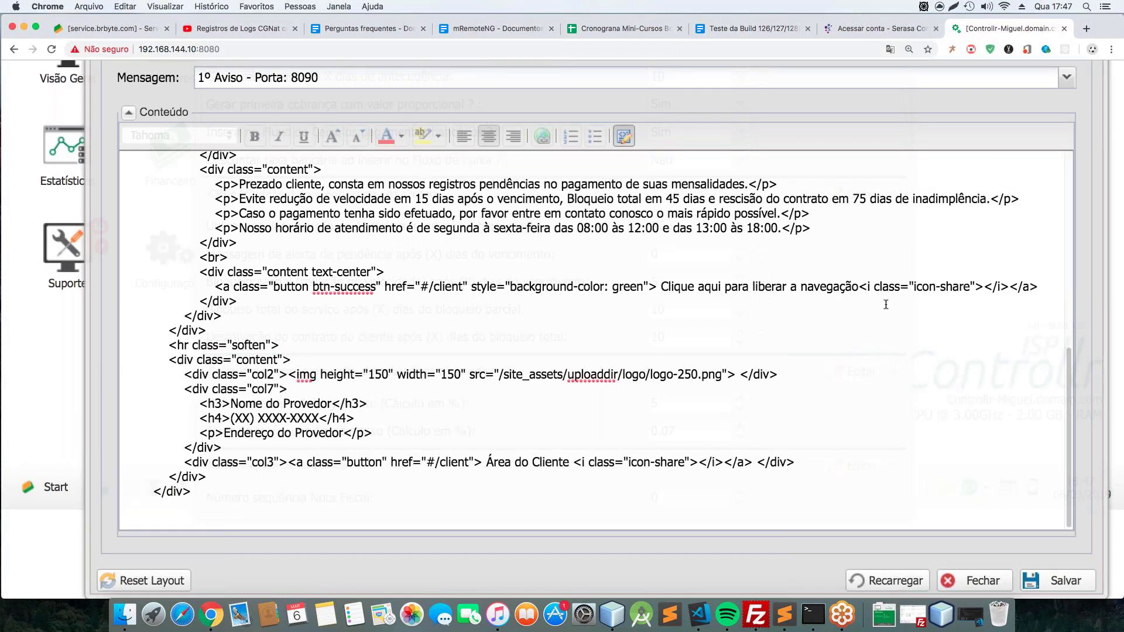
{"action": "scroll", "coordinate": [560, 326], "scroll_direction": "up", "scroll_amount": 1}
{"action": "scroll", "coordinate": [560, 326], "scroll_direction": "up", "scroll_amount": 3}
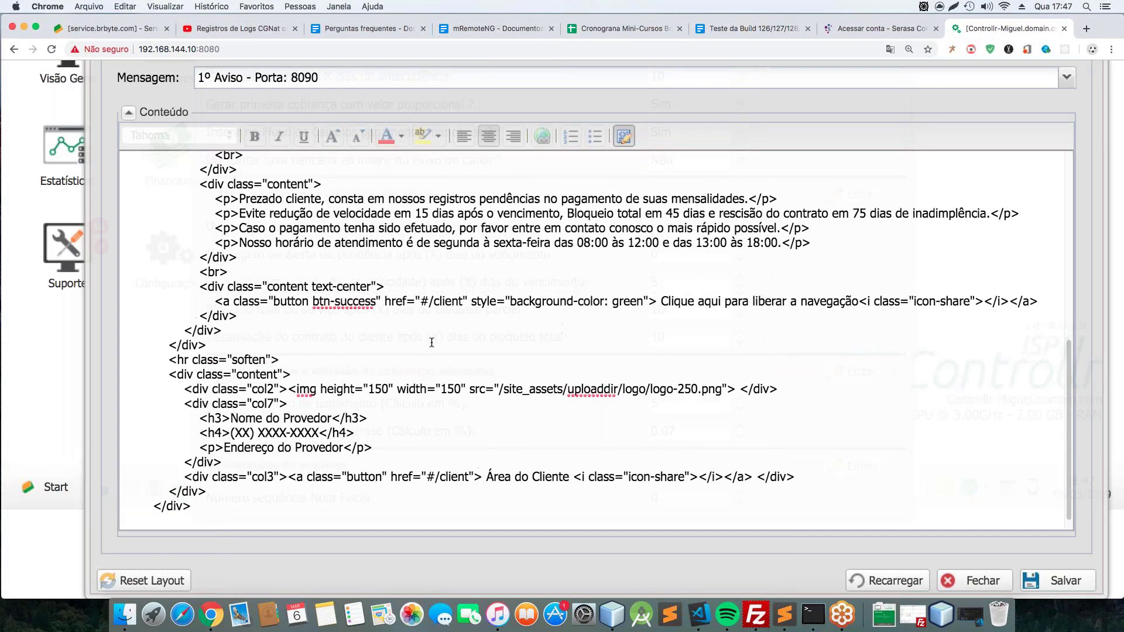
{"action": "scroll", "coordinate": [453, 353], "scroll_direction": "up", "scroll_amount": 4}
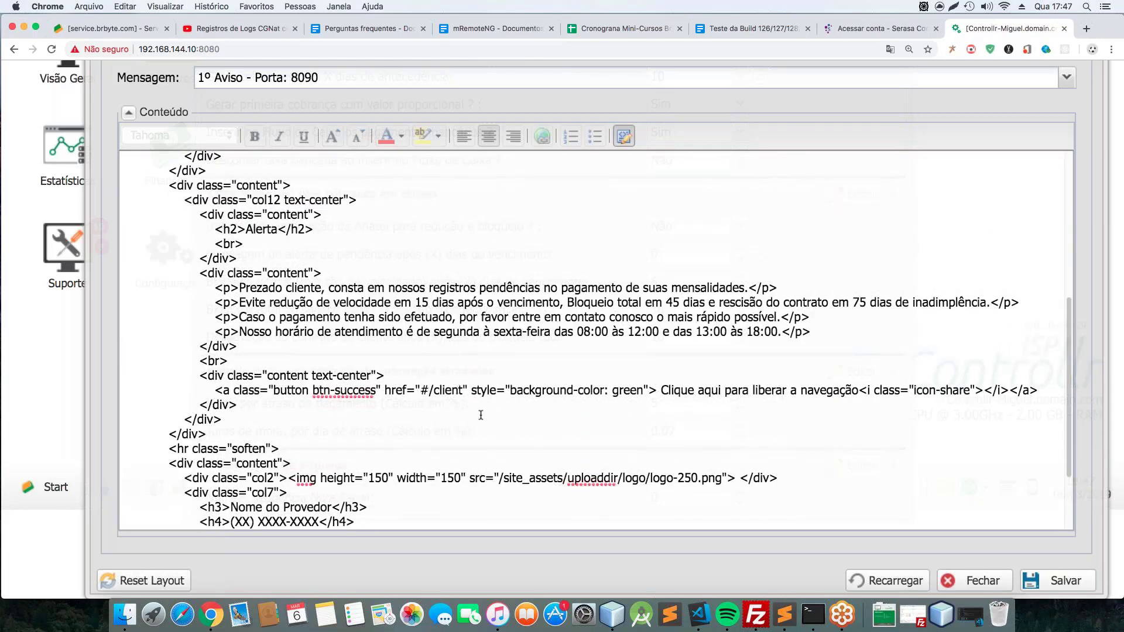
{"action": "key", "text": "BackSpace"}
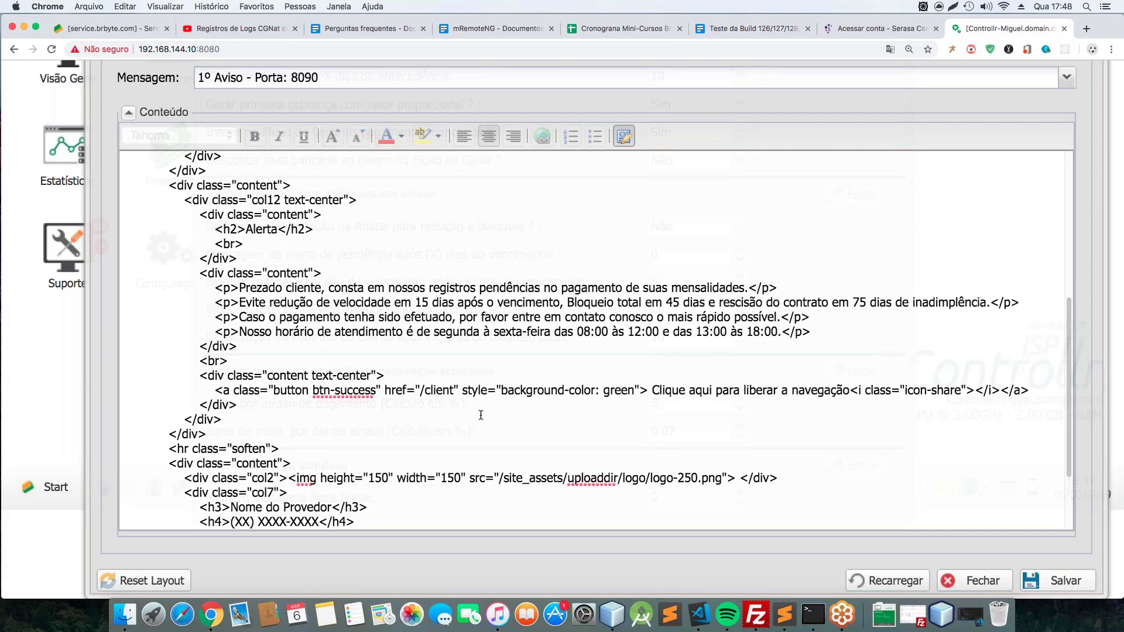
{"action": "type", "text": "http:"}
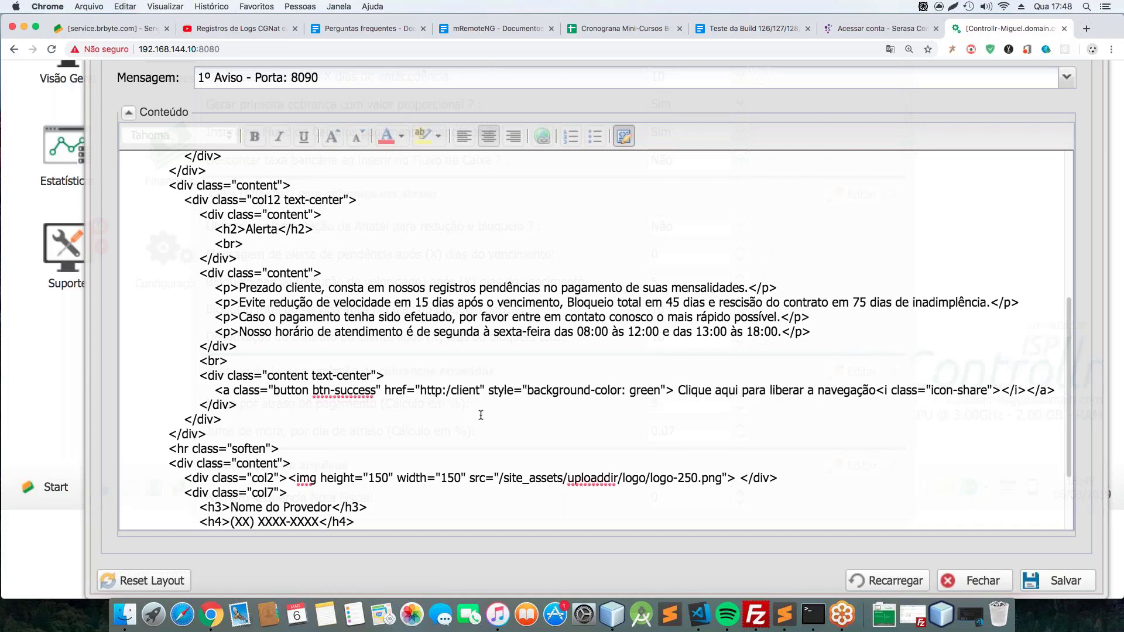
{"action": "type", "text": "//"}
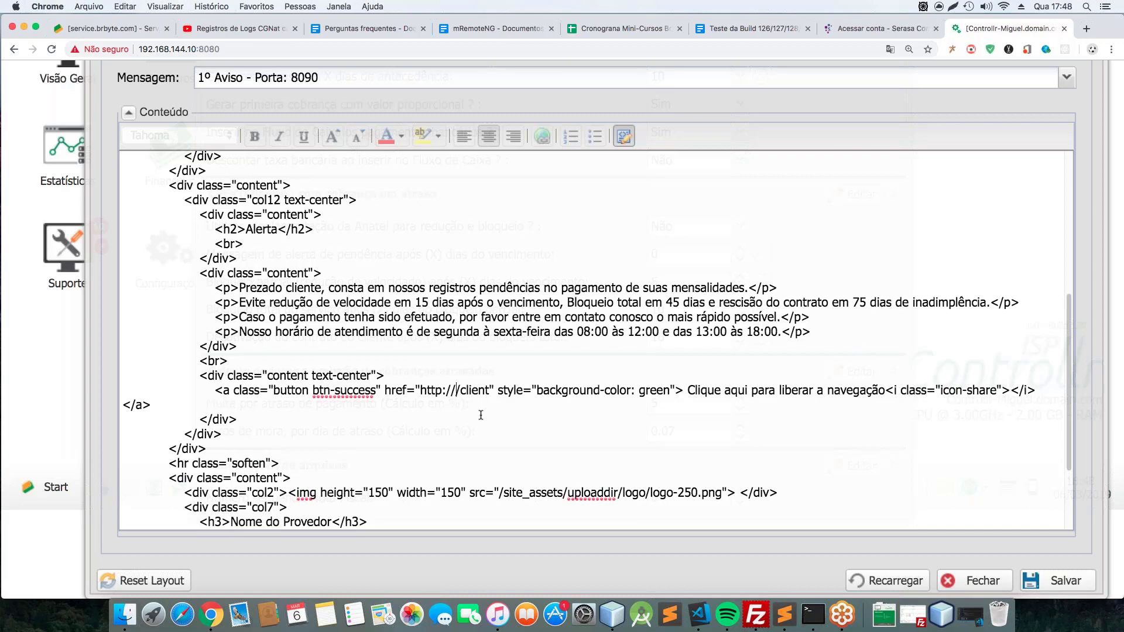
{"action": "type", "text": "200"}
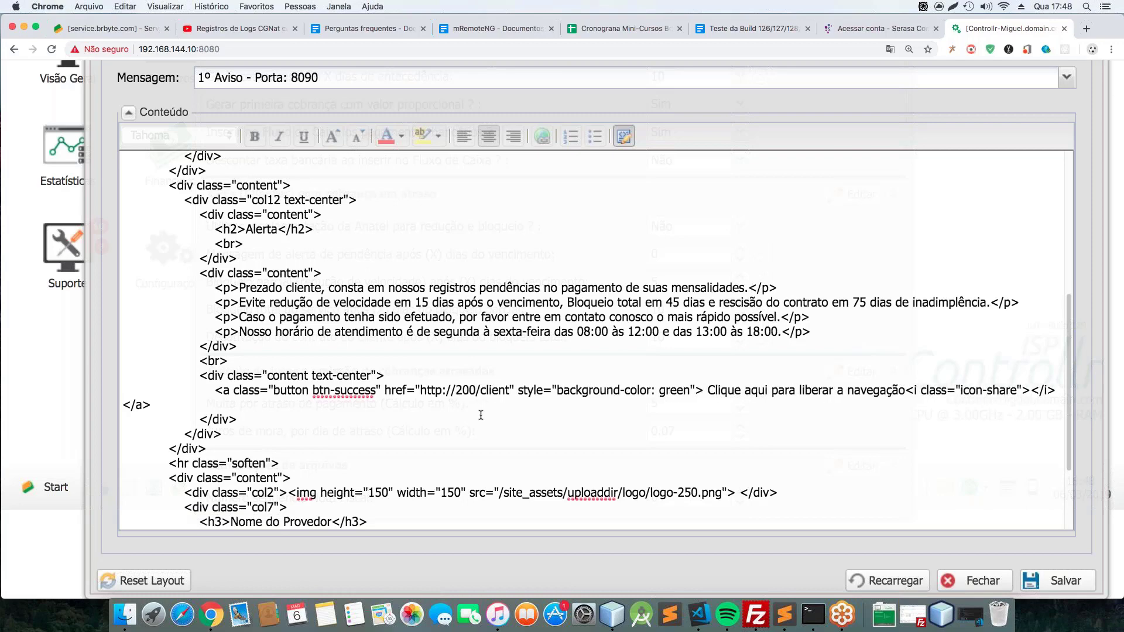
{"action": "type", "text": ".55."}
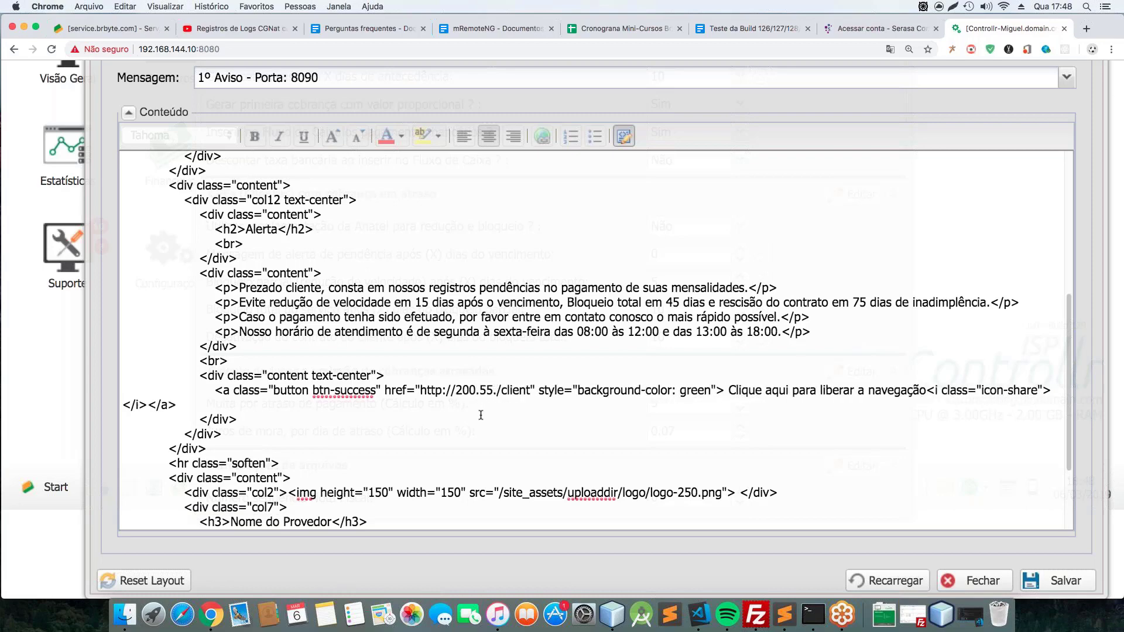
{"action": "type", "text": "49."}
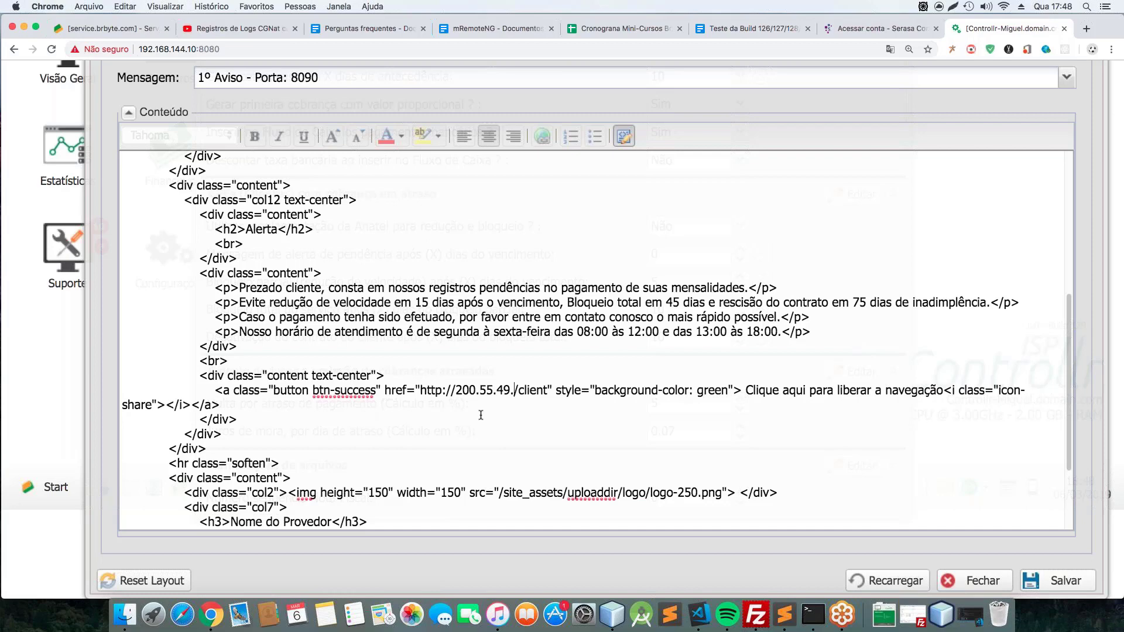
{"action": "type", "text": "25"}
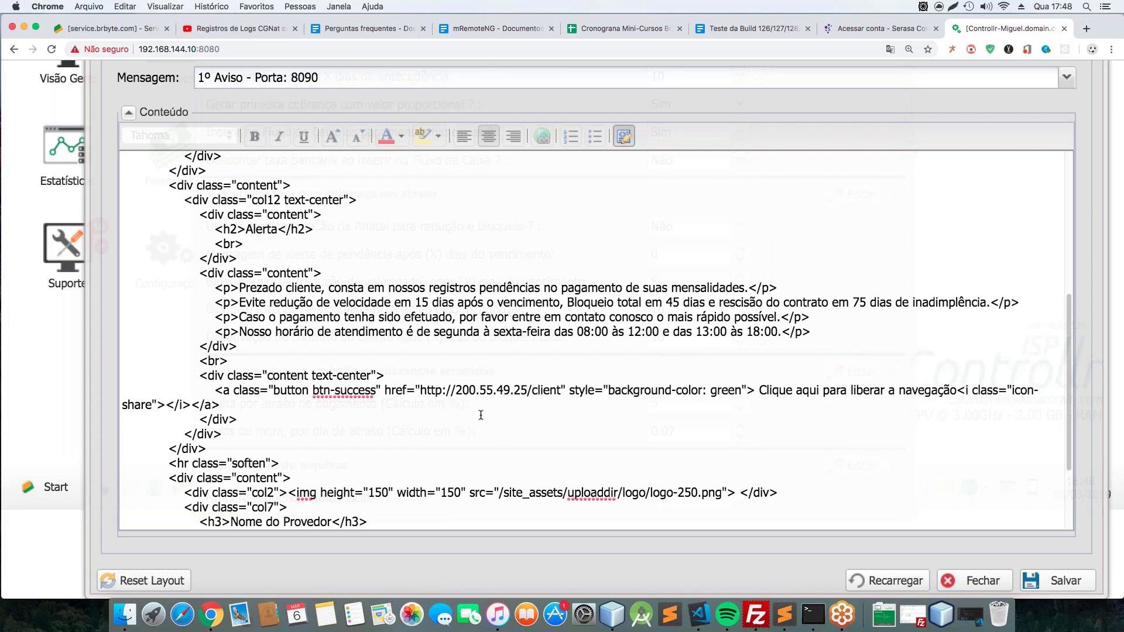
Check the href address of the navigation release button in the 1º Aviso source code
{"action": "left_click", "coordinate": [561, 389]}
{"action": "left_click_drag", "start_coordinate": [568, 390], "coordinate": [382, 394]}
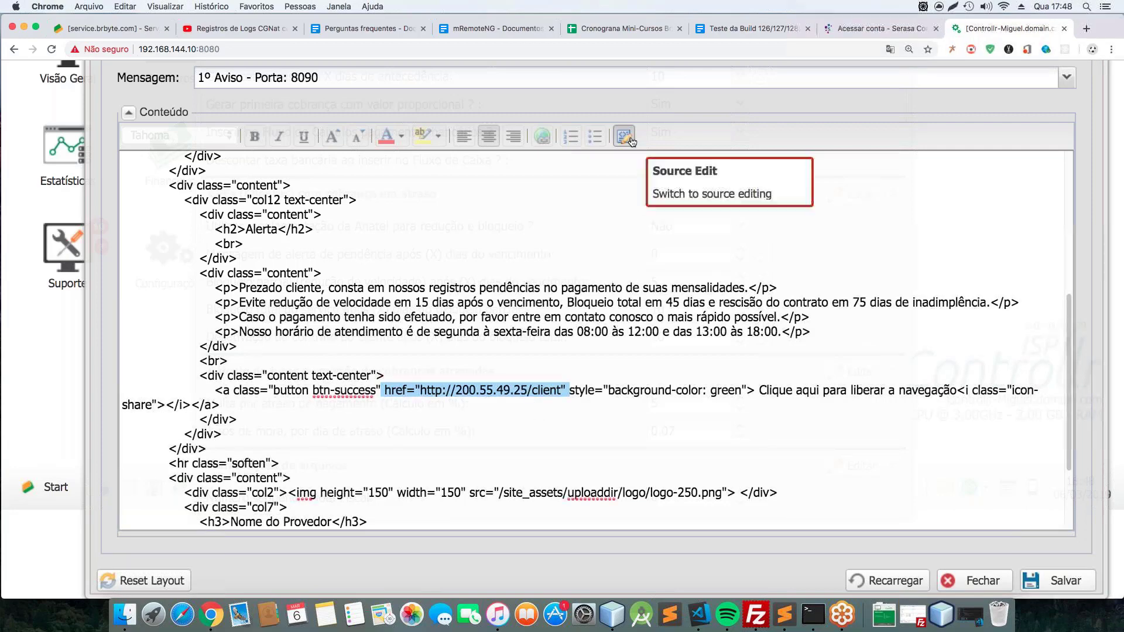
{"action": "double_click", "coordinate": [504, 391]}
{"action": "triple_click", "coordinate": [505, 391]}
{"action": "left_click", "coordinate": [565, 390]}
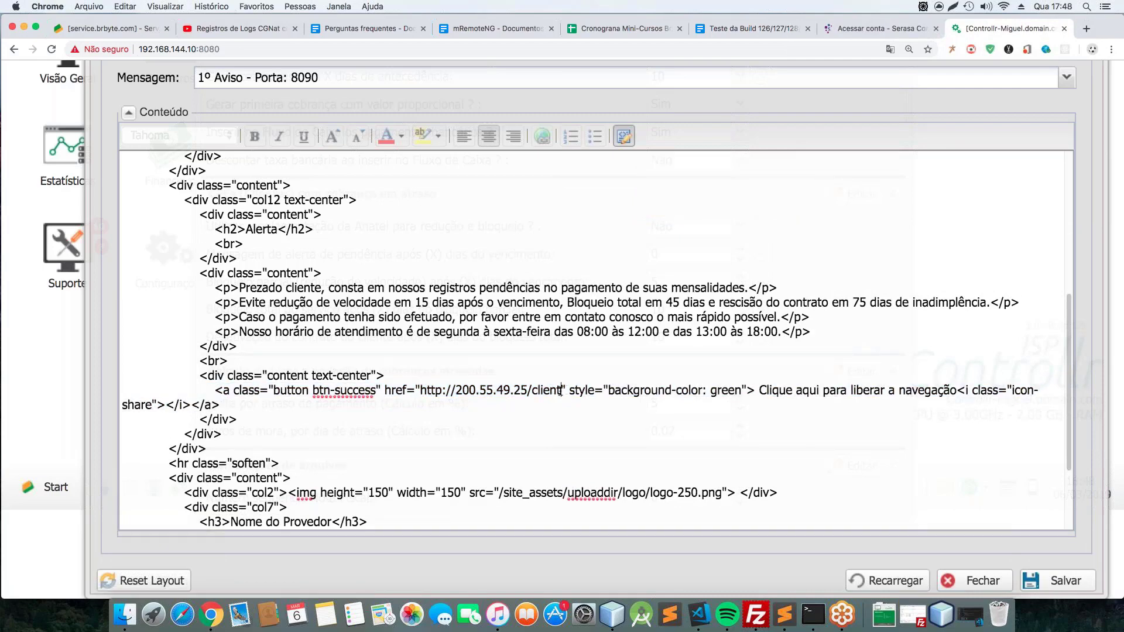
{"action": "left_click", "coordinate": [560, 390]}
{"action": "left_click_drag", "start_coordinate": [421, 390], "coordinate": [558, 392]}
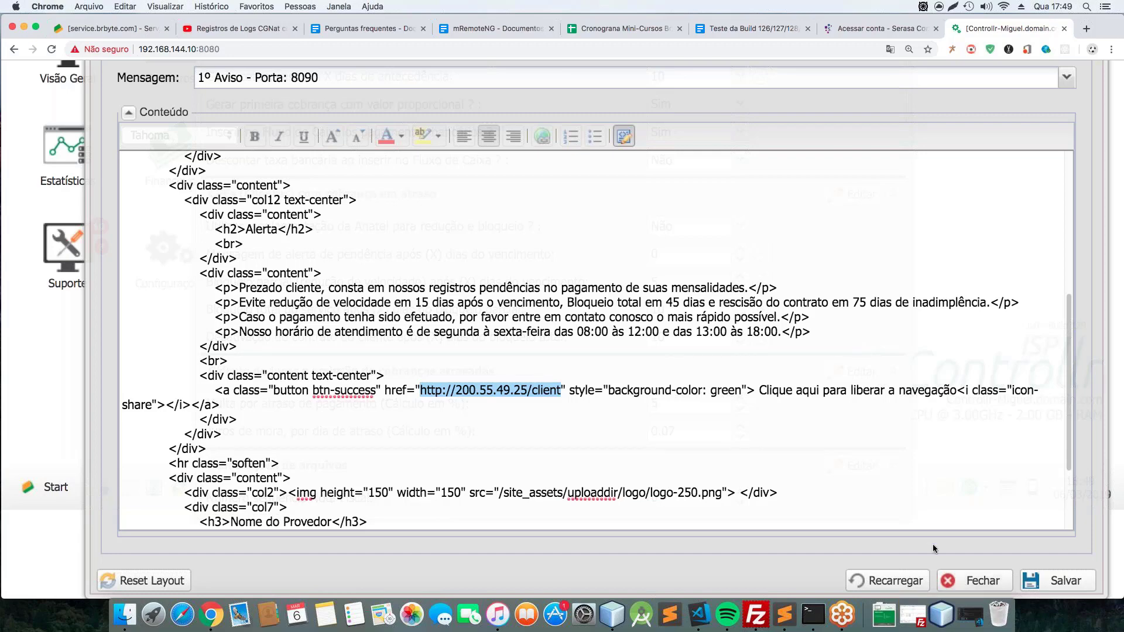
Load the 2º Aviso - Porta: 8091 message, switch it from source code to the formatted layout and read it
{"action": "left_click", "coordinate": [1068, 83]}
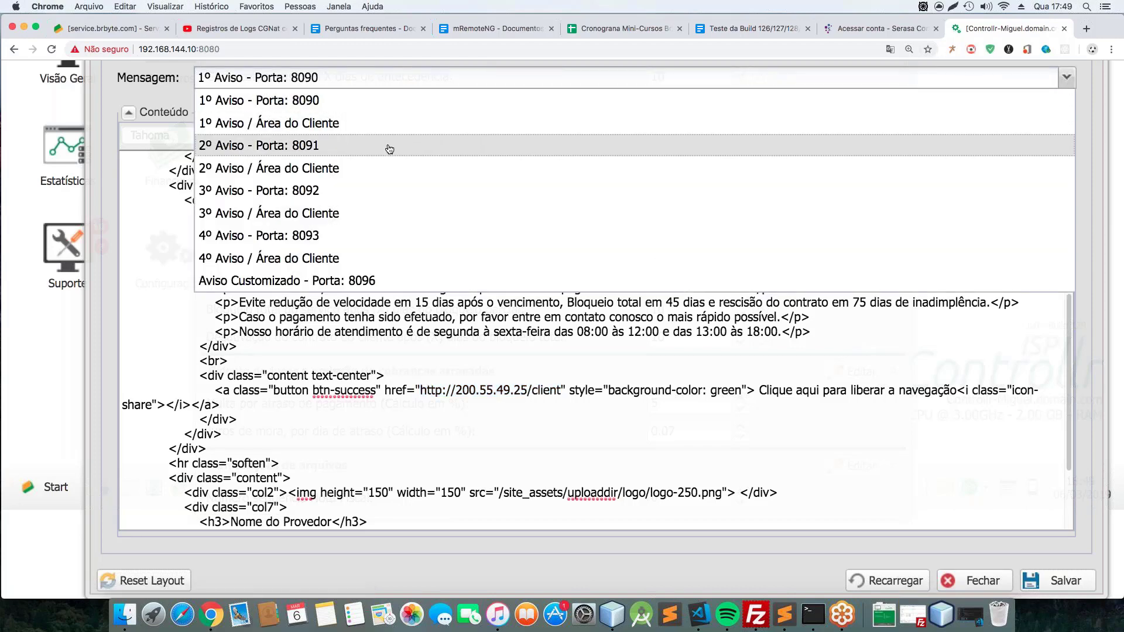
{"action": "left_click", "coordinate": [390, 149]}
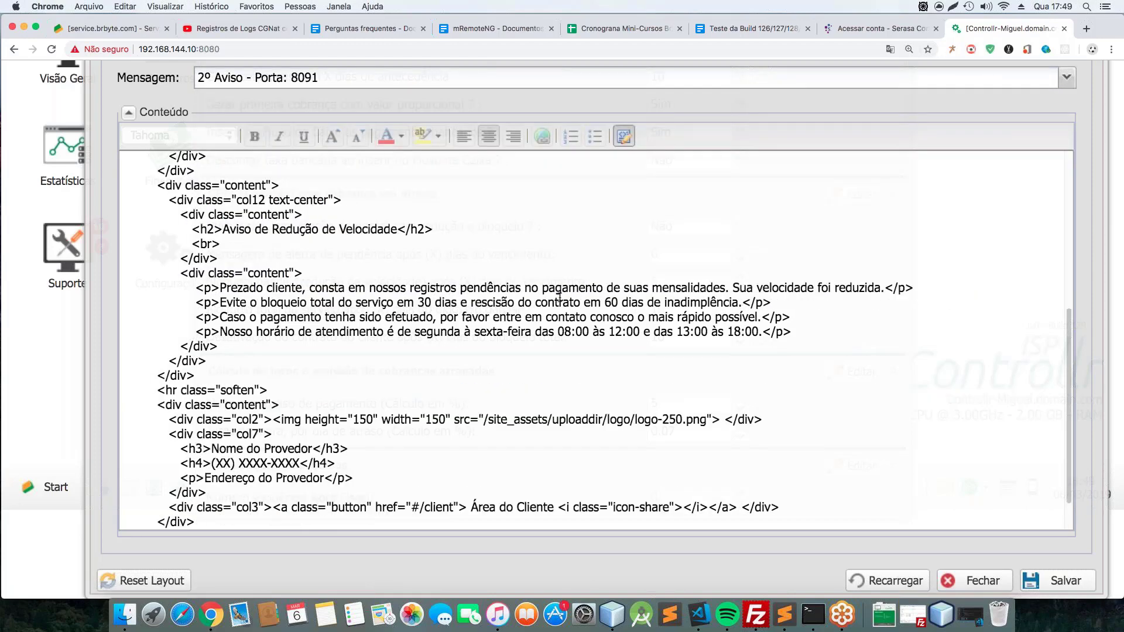
{"action": "left_click", "coordinate": [625, 138]}
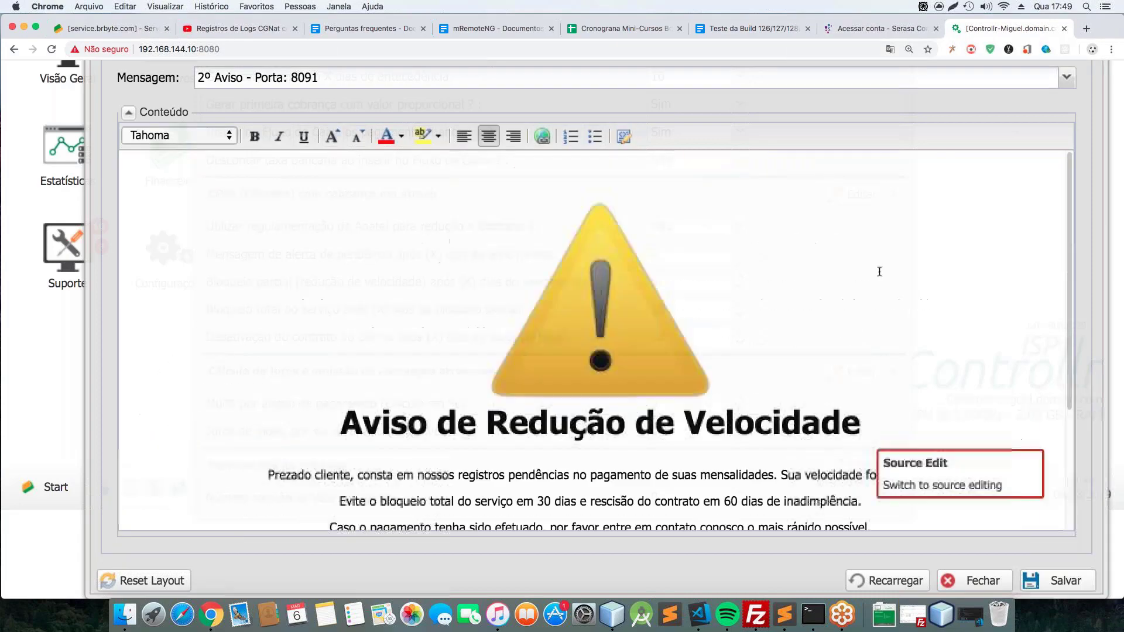
{"action": "scroll", "coordinate": [884, 253], "scroll_direction": "down", "scroll_amount": 5}
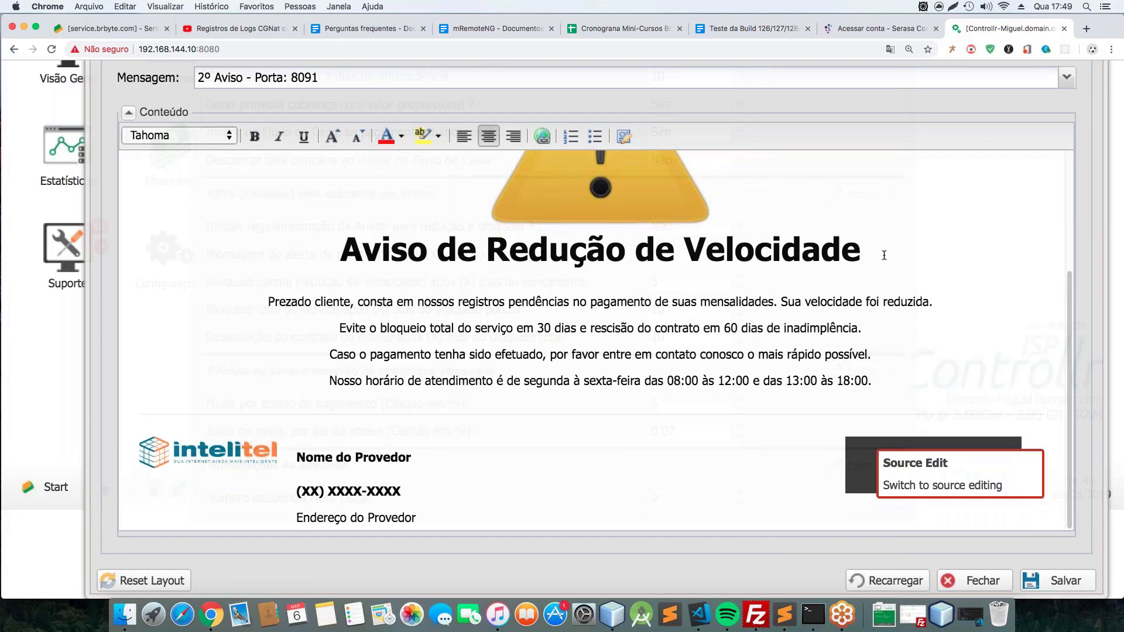
Read through the 2º Aviso - Porta: 8091 speed-reduction message, including its body text and provider footer
{"action": "left_click", "coordinate": [653, 411]}
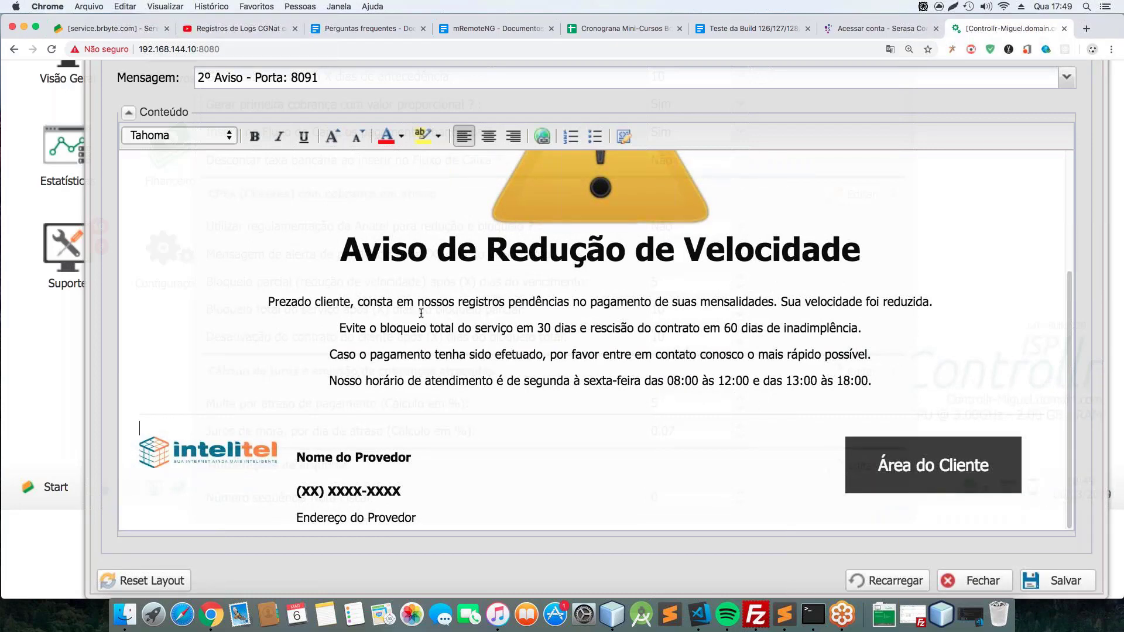
{"action": "left_click_drag", "start_coordinate": [274, 299], "coordinate": [358, 301]}
{"action": "left_click", "coordinate": [549, 337]}
{"action": "scroll", "coordinate": [644, 340], "scroll_direction": "up", "scroll_amount": 3}
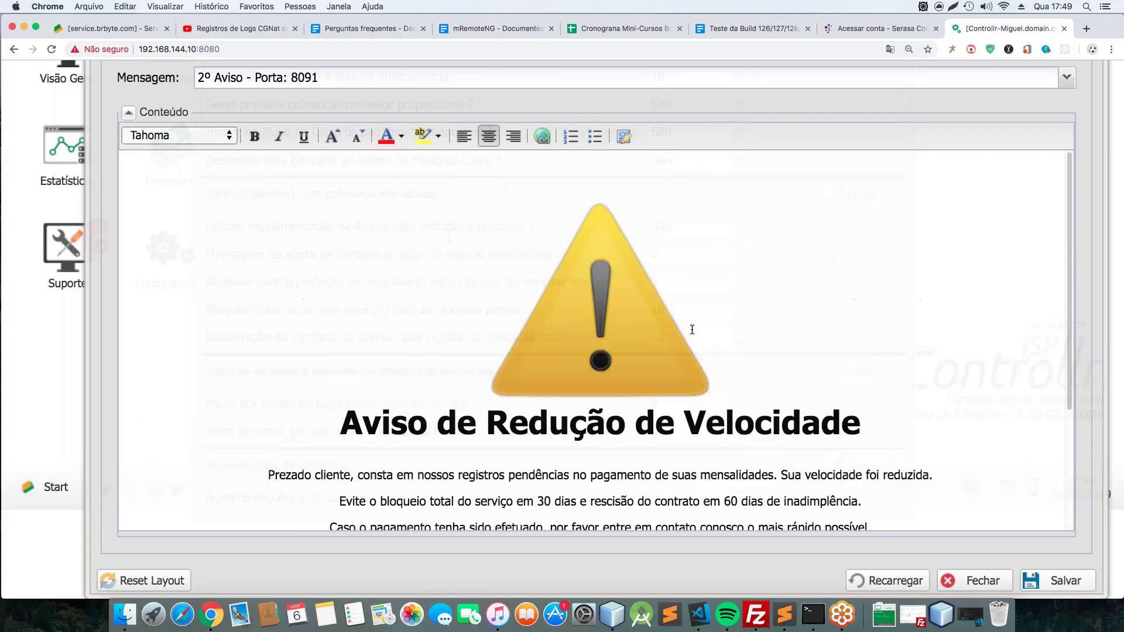
{"action": "scroll", "coordinate": [803, 315], "scroll_direction": "down", "scroll_amount": 3}
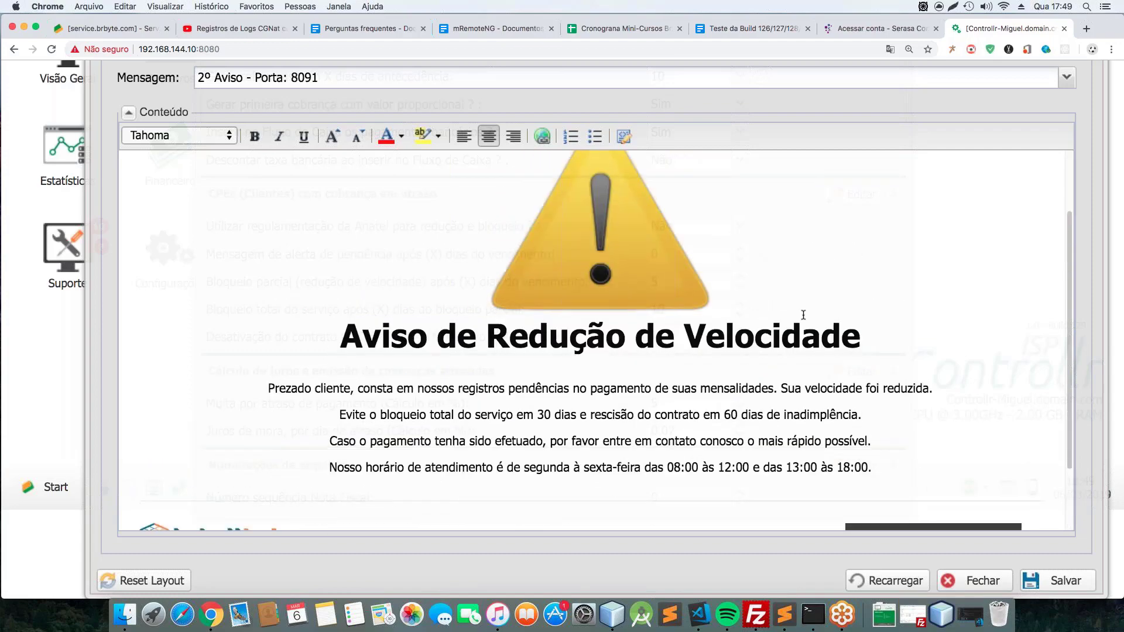
{"action": "scroll", "coordinate": [802, 314], "scroll_direction": "down", "scroll_amount": 2}
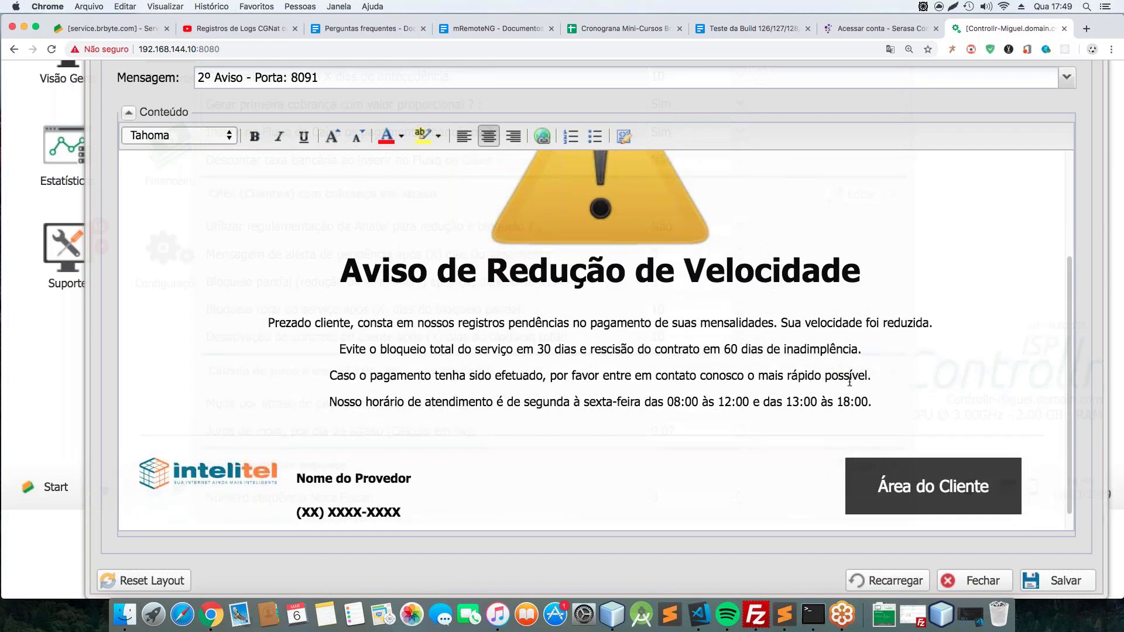
{"action": "left_click_drag", "start_coordinate": [875, 402], "coordinate": [268, 321]}
{"action": "left_click", "coordinate": [937, 322]}
{"action": "scroll", "coordinate": [488, 151], "scroll_direction": "up", "scroll_amount": 3}
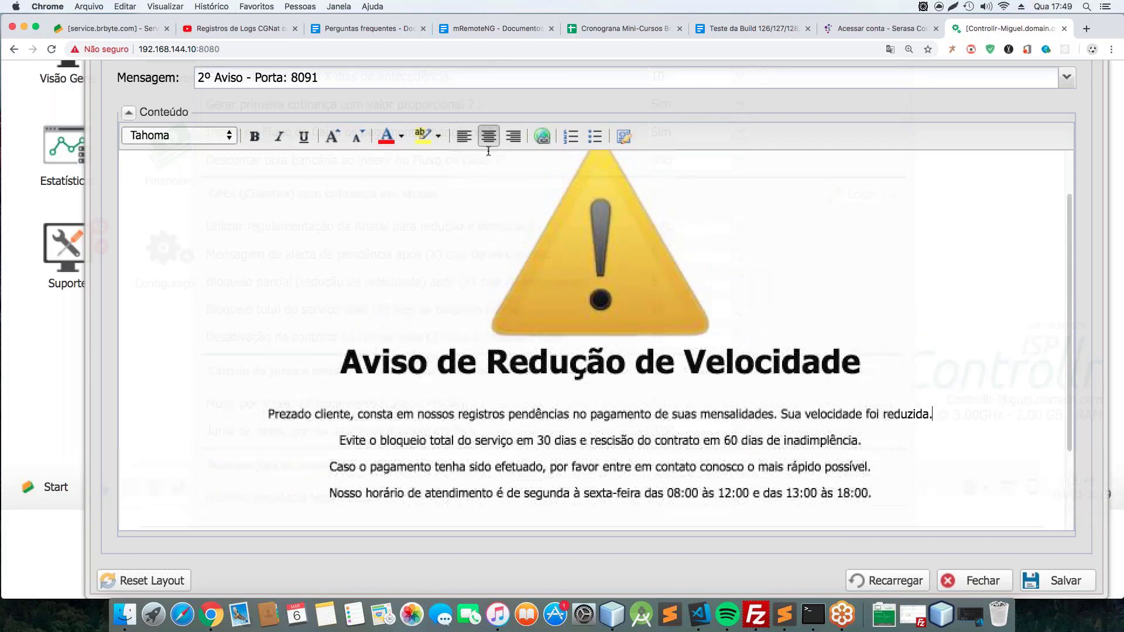
Load the 3º Aviso - Porta: 8092 message and show its body text and provider footer
{"action": "left_click", "coordinate": [1066, 77]}
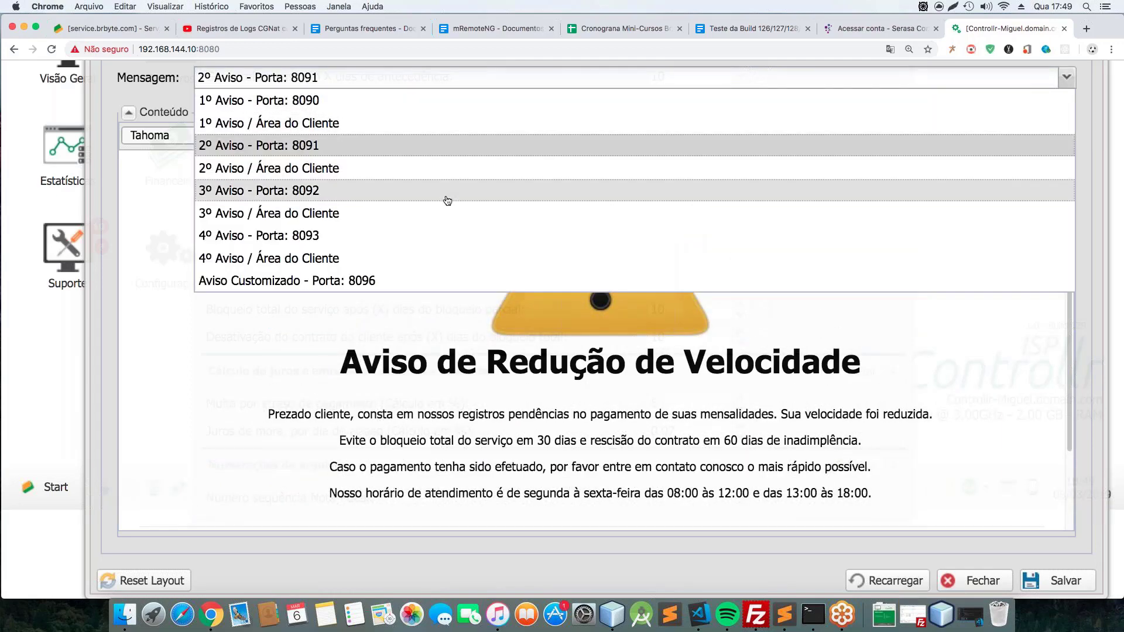
{"action": "left_click", "coordinate": [447, 201]}
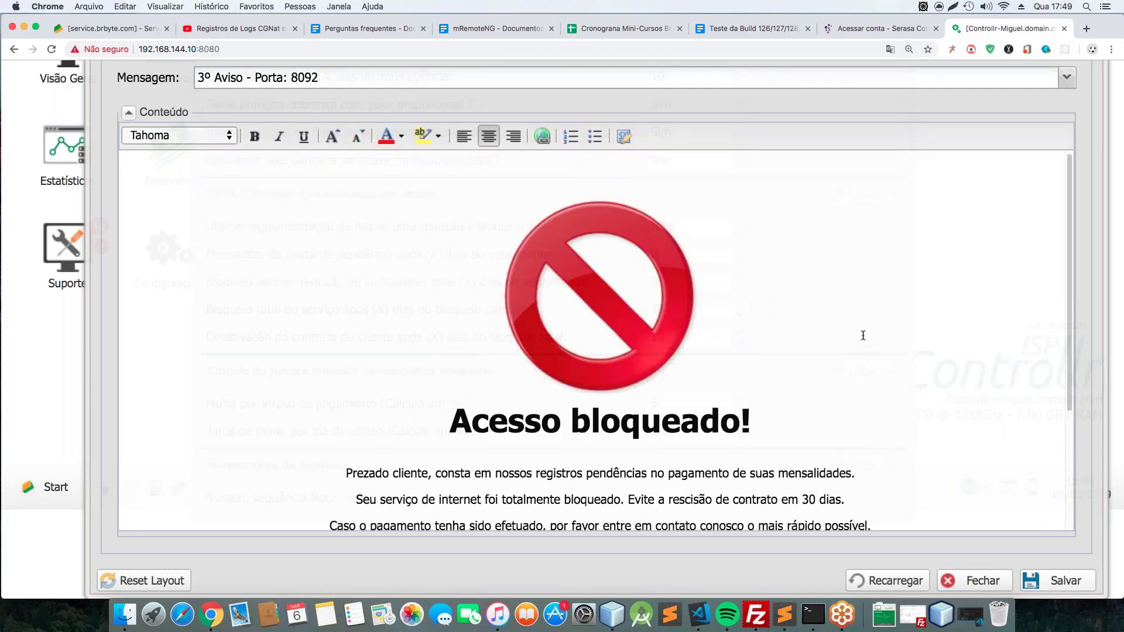
{"action": "scroll", "coordinate": [864, 327], "scroll_direction": "down", "scroll_amount": 3}
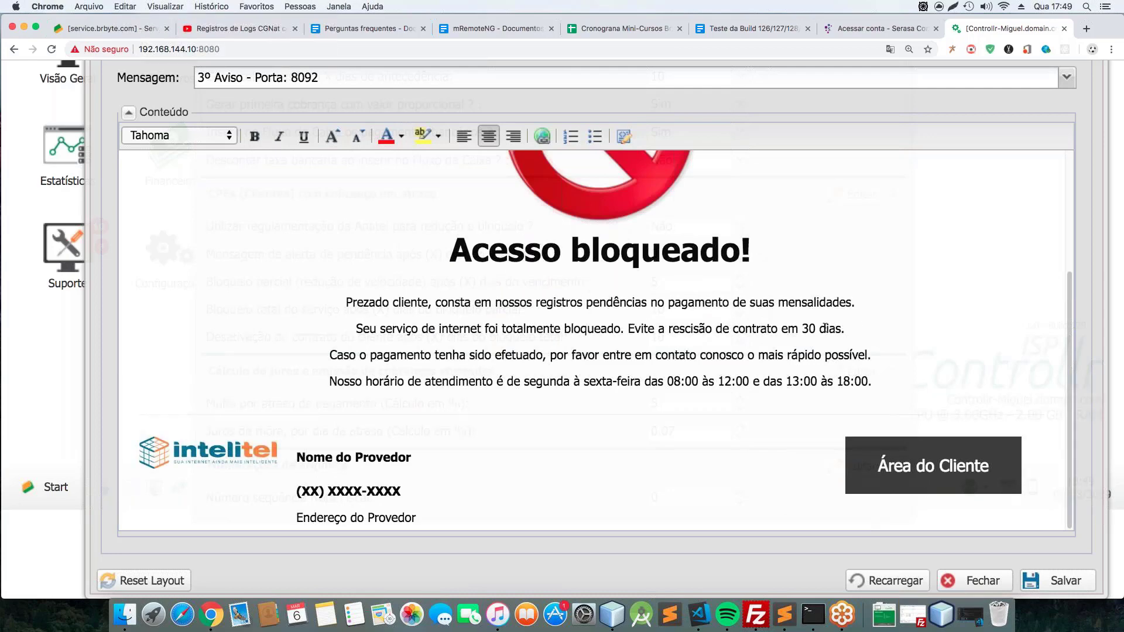
Replace the payment-contact and opening-hours lines of the 3º Aviso with the filler text fdsfsdfasdfafsdfasfasdfsadfasdfsadfs and review the provider contact details
{"action": "left_click_drag", "start_coordinate": [881, 384], "coordinate": [327, 351]}
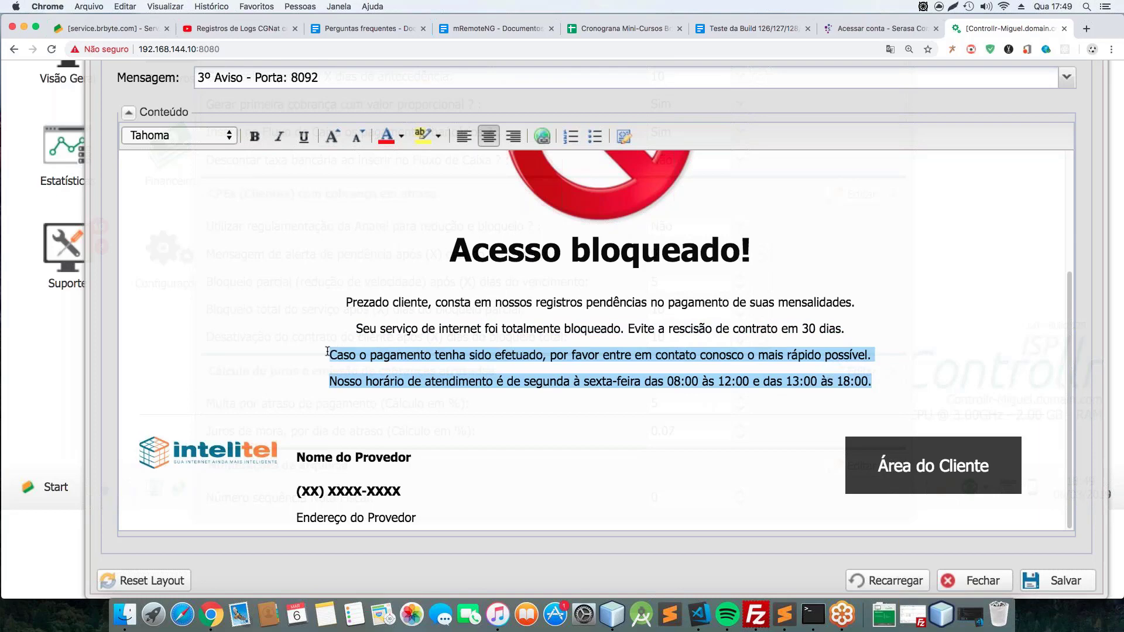
{"action": "key", "text": "BackSpace"}
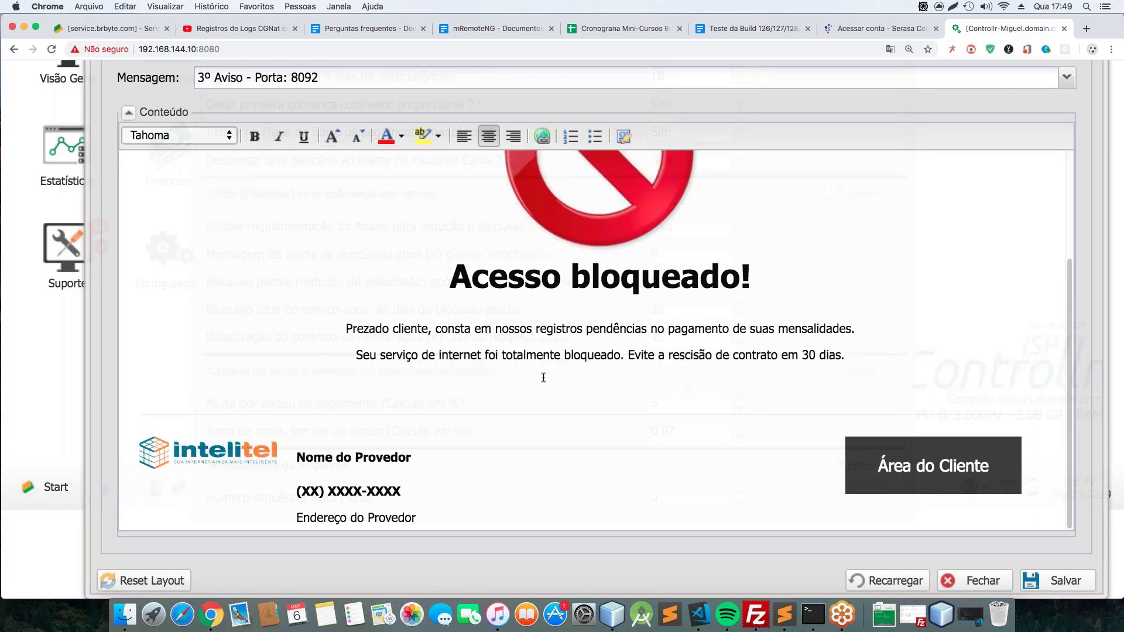
{"action": "type", "text": "fdsfsdfasdfafsdfasfasd"}
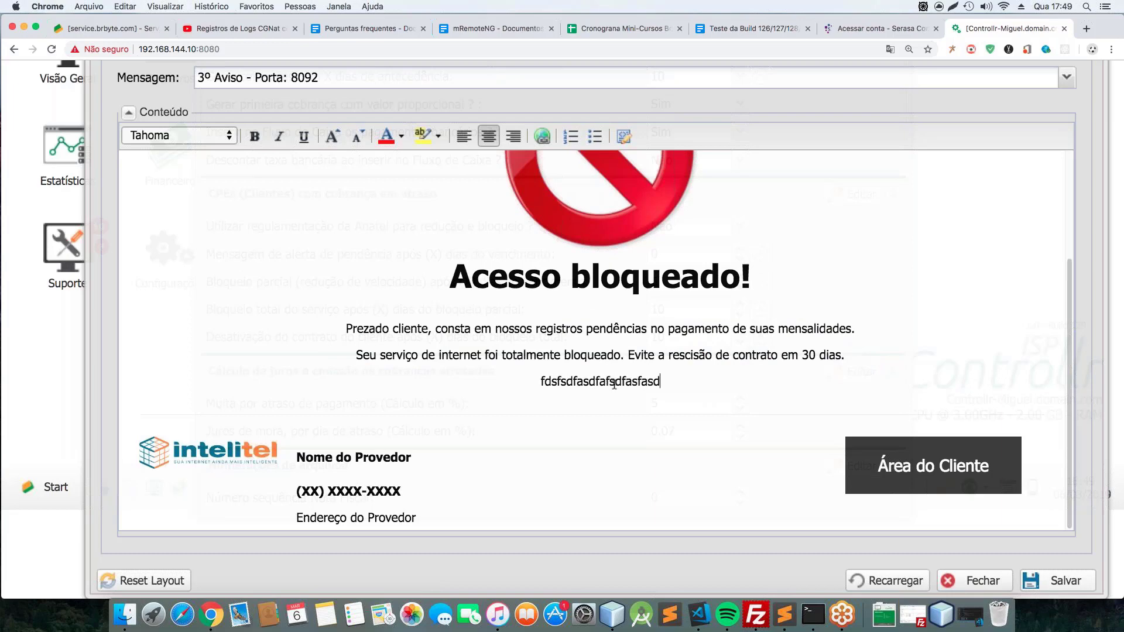
{"action": "type", "text": "fsadfasdfsadfs"}
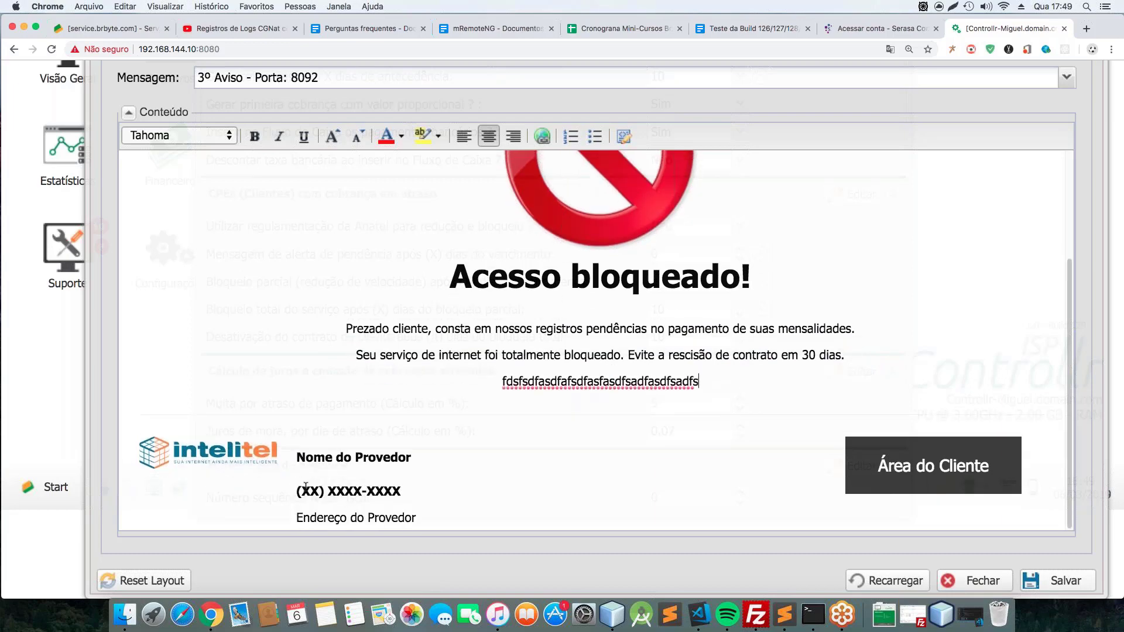
{"action": "left_click_drag", "start_coordinate": [307, 490], "coordinate": [289, 515]}
{"action": "left_click", "coordinate": [455, 490]}
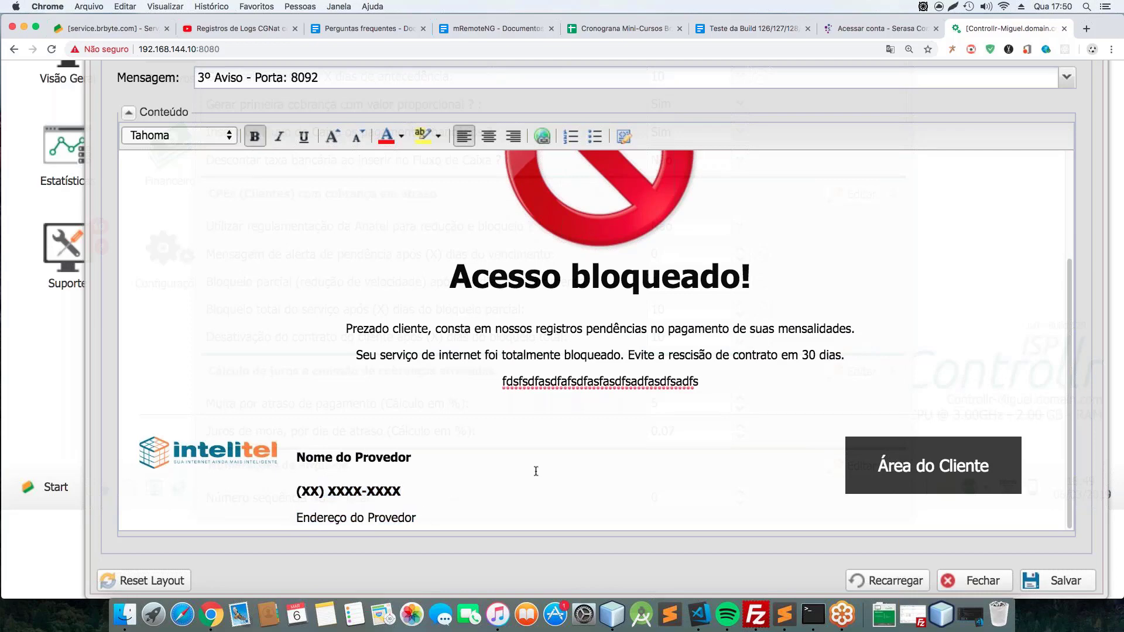
{"action": "scroll", "coordinate": [750, 409], "scroll_direction": "up", "scroll_amount": 5}
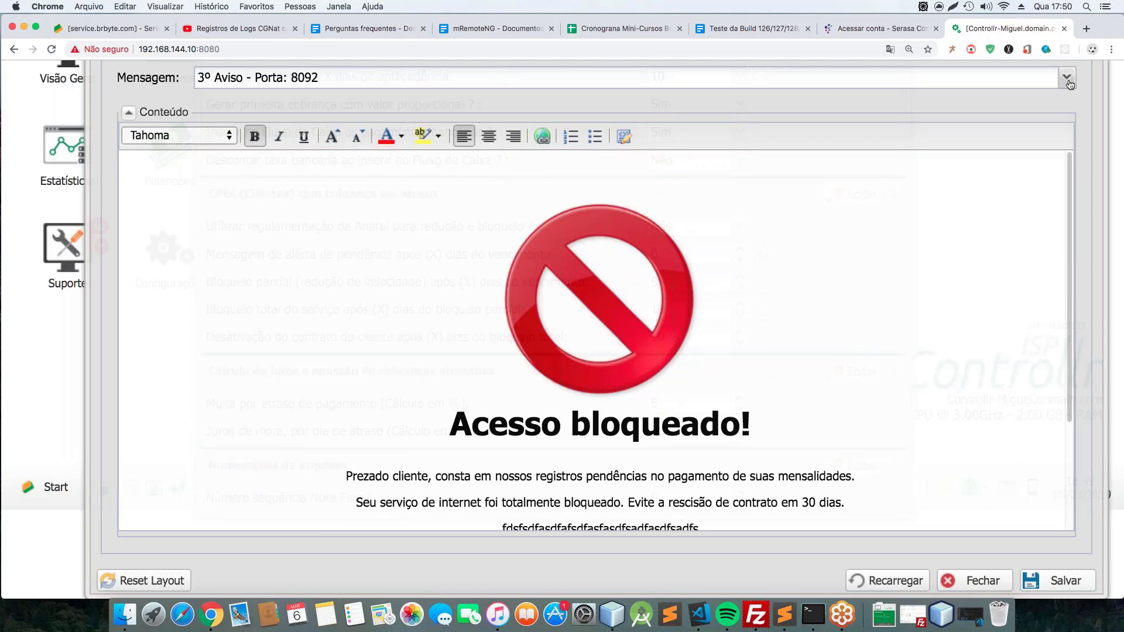
Load the 4º Aviso - Porta: 8093 message and read its contract termination and credit restriction text
{"action": "left_click", "coordinate": [1066, 77]}
{"action": "left_click", "coordinate": [362, 238]}
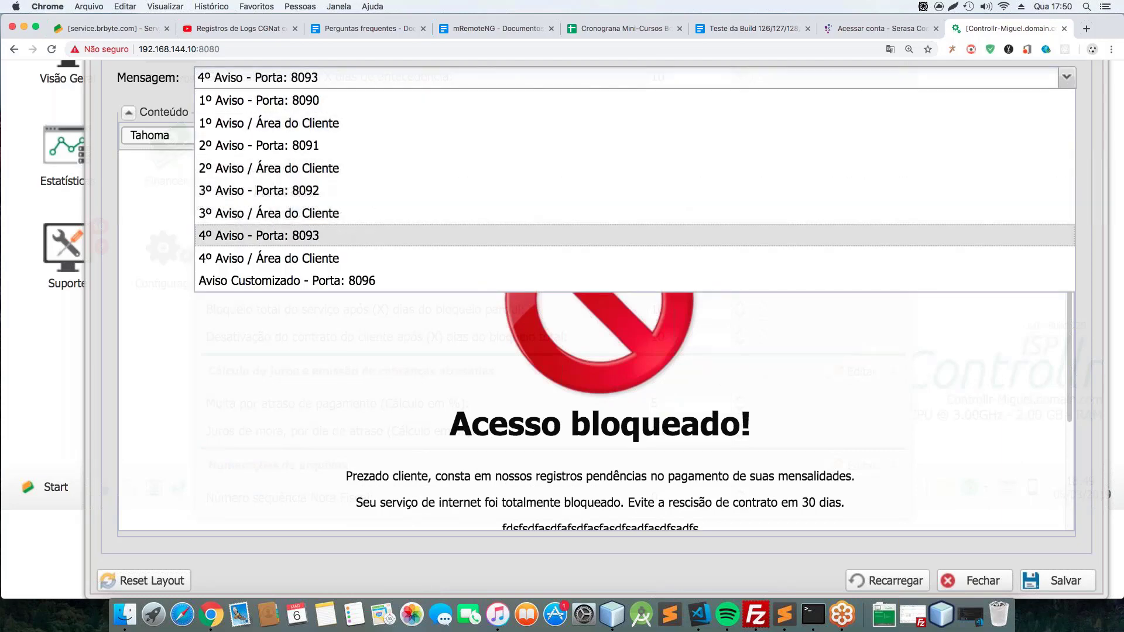
{"action": "scroll", "coordinate": [681, 302], "scroll_direction": "down", "scroll_amount": 3}
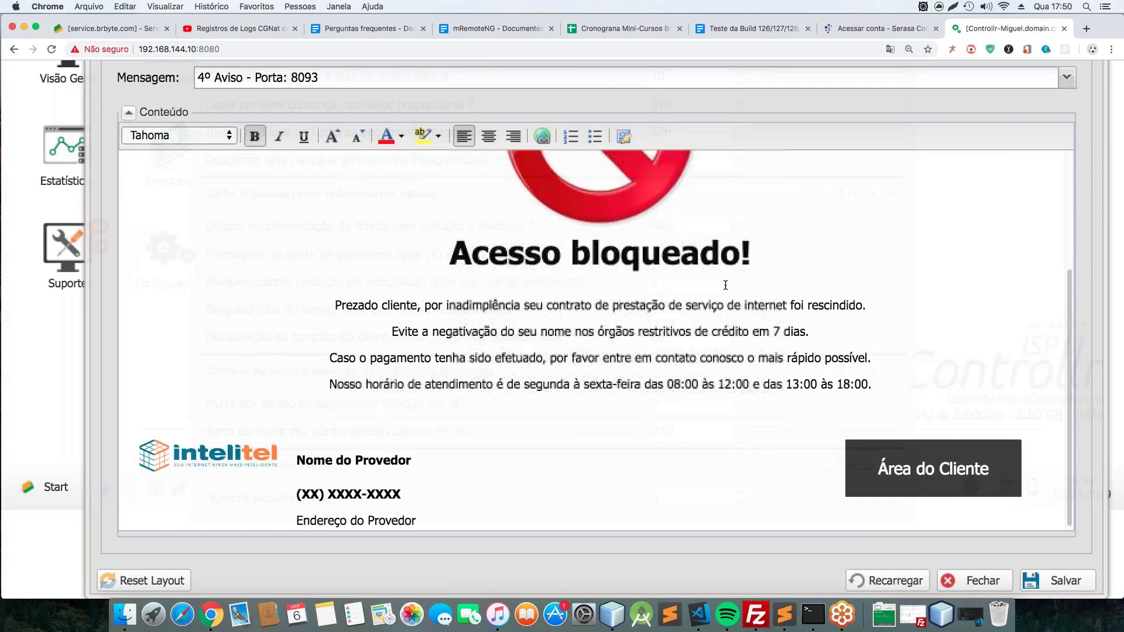
{"action": "double_click", "coordinate": [850, 304]}
{"action": "left_click", "coordinate": [850, 305]}
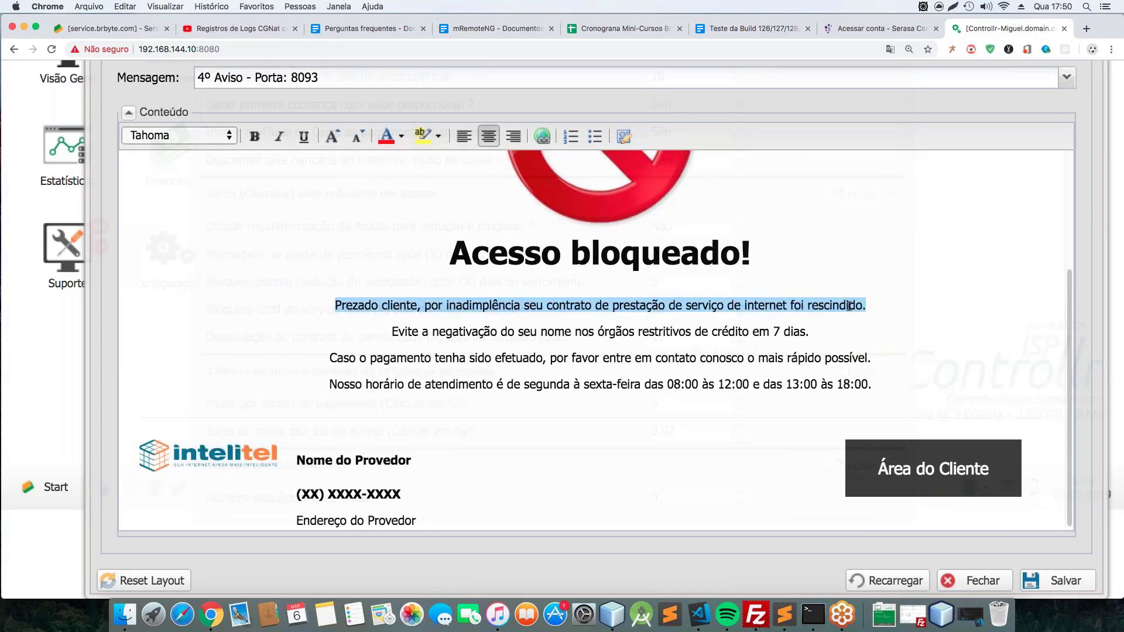
{"action": "left_click", "coordinate": [397, 332]}
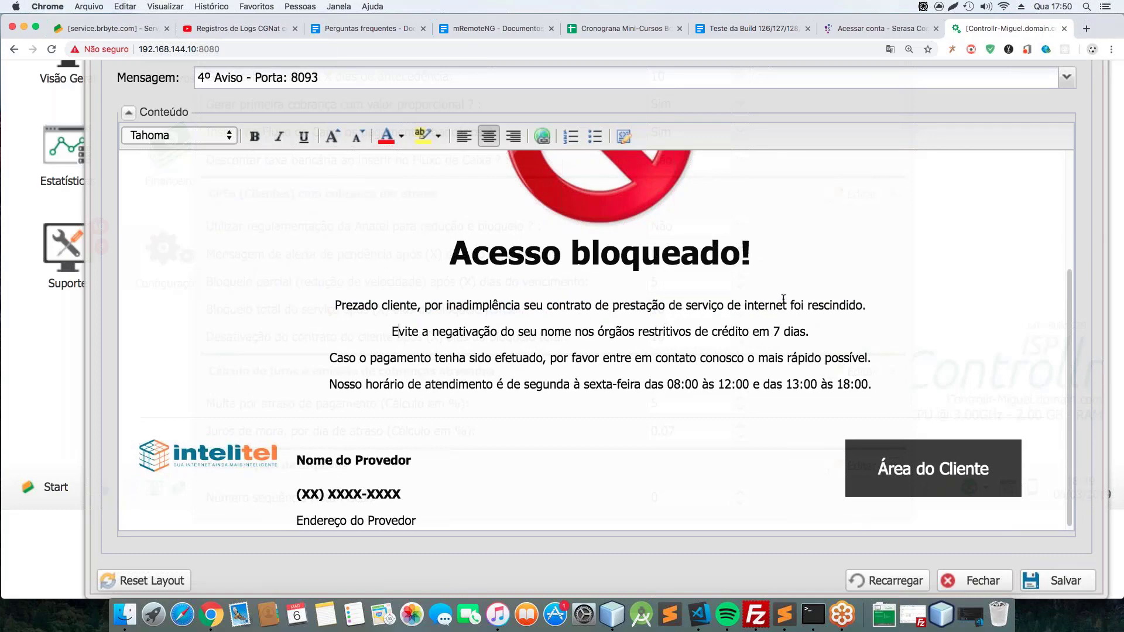
{"action": "left_click", "coordinate": [878, 308]}
{"action": "left_click_drag", "start_coordinate": [879, 308], "coordinate": [580, 286]}
{"action": "triple_click", "coordinate": [416, 330]}
{"action": "double_click", "coordinate": [442, 356]}
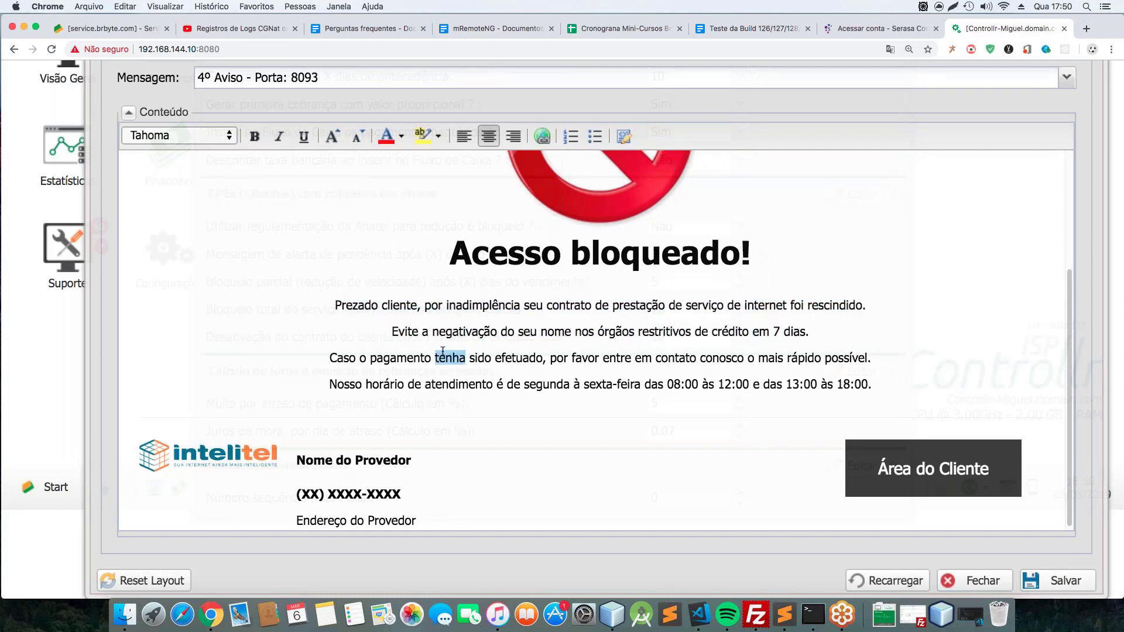
{"action": "left_click", "coordinate": [820, 380]}
{"action": "scroll", "coordinate": [871, 310], "scroll_direction": "up", "scroll_amount": 3}
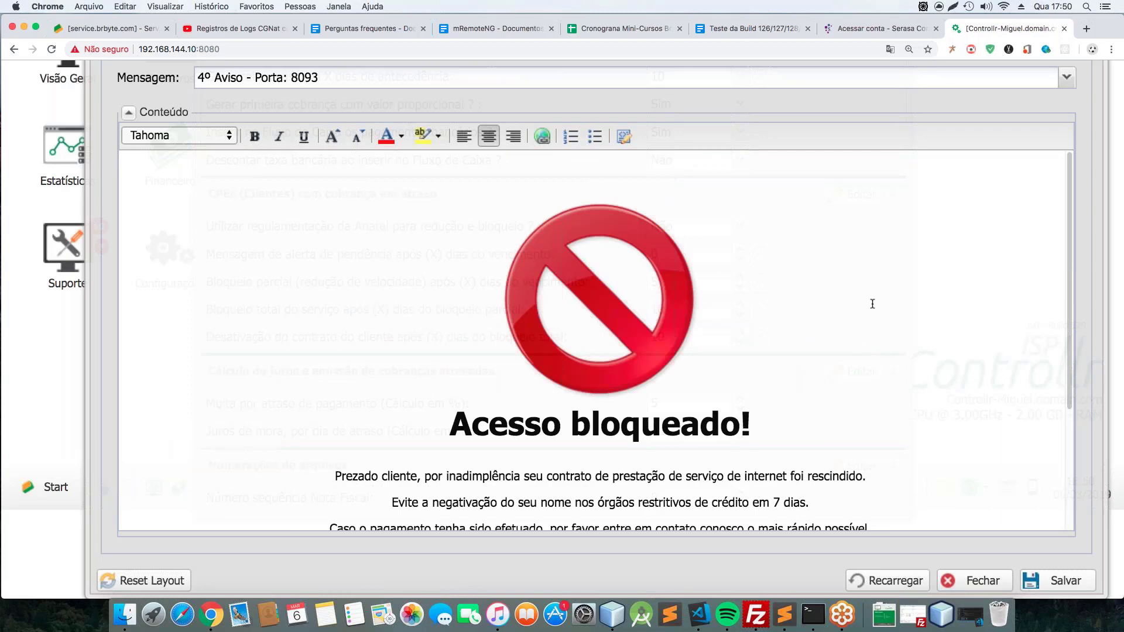
{"action": "scroll", "coordinate": [868, 371], "scroll_direction": "down", "scroll_amount": 5}
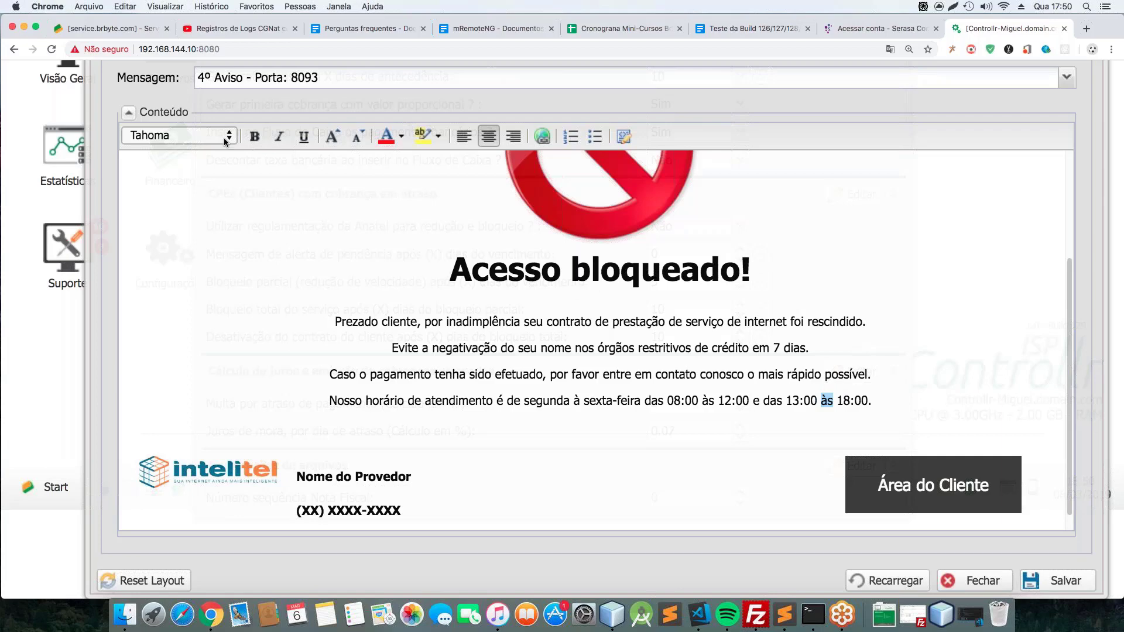
{"action": "scroll", "coordinate": [945, 287], "scroll_direction": "up", "scroll_amount": 5}
Load the Aviso Customizado - Porta: 8096 message and show its body text
{"action": "left_click", "coordinate": [1066, 78]}
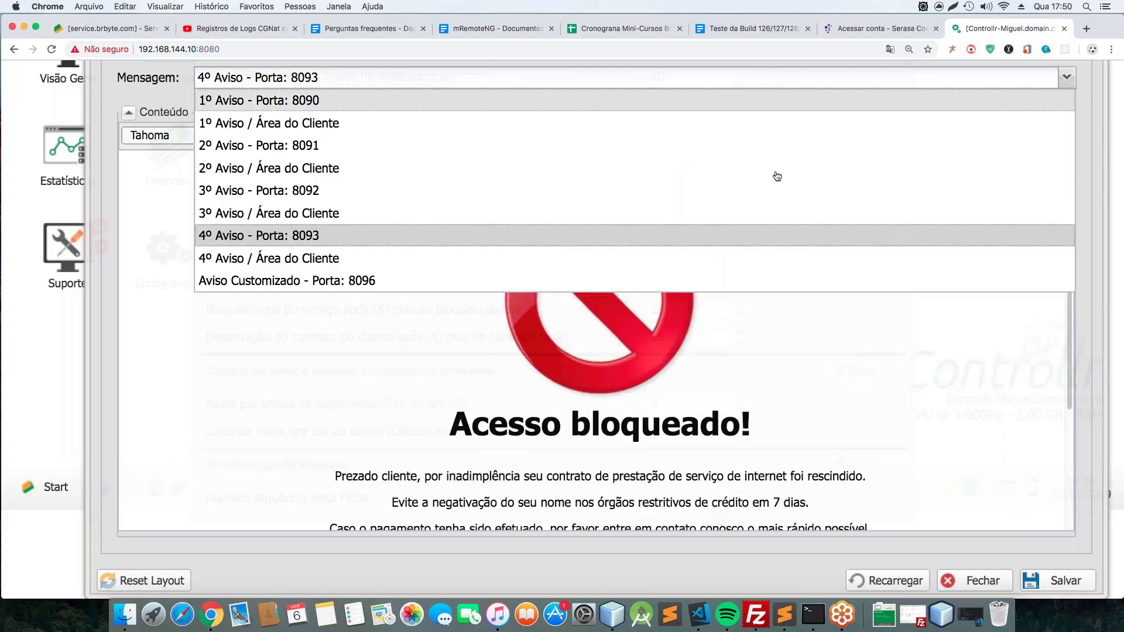
{"action": "left_click", "coordinate": [314, 282]}
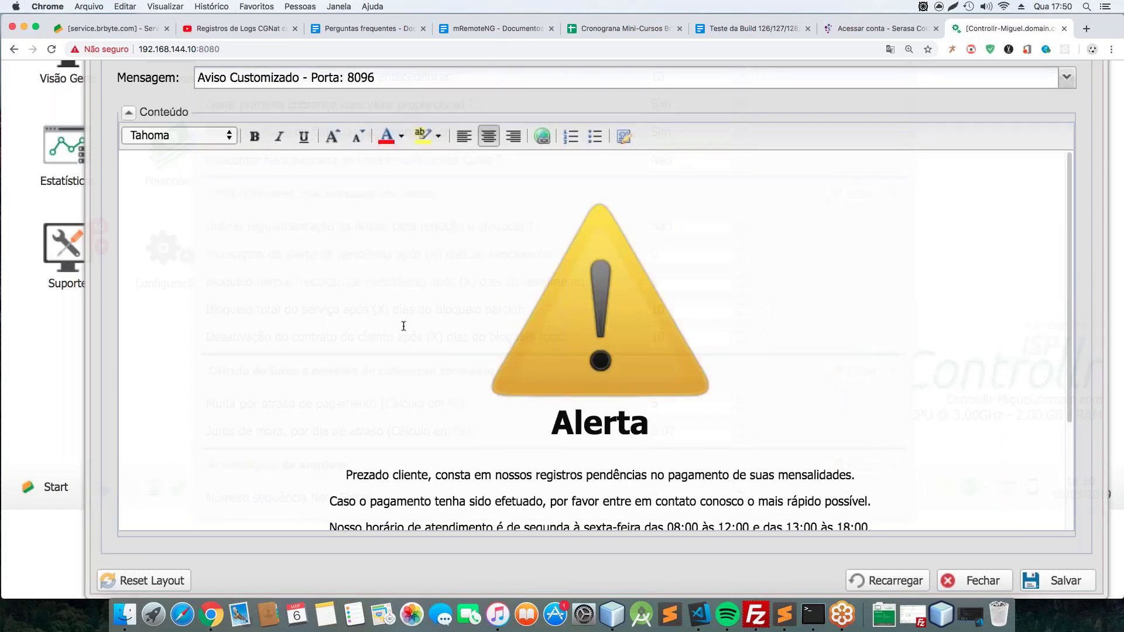
{"action": "scroll", "coordinate": [770, 319], "scroll_direction": "down", "scroll_amount": 5}
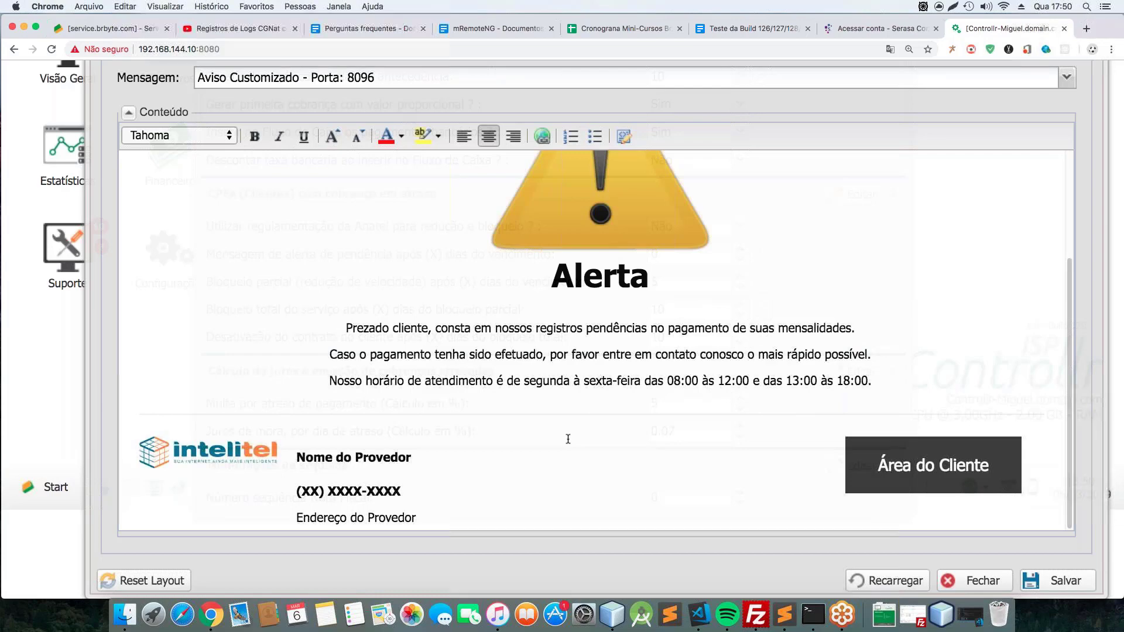
Replace the body text of the Aviso Customizado with "Prezado cliente, estamos em manutenção, devido a problemas na nossa rede."
{"action": "left_click_drag", "start_coordinate": [897, 385], "coordinate": [326, 325]}
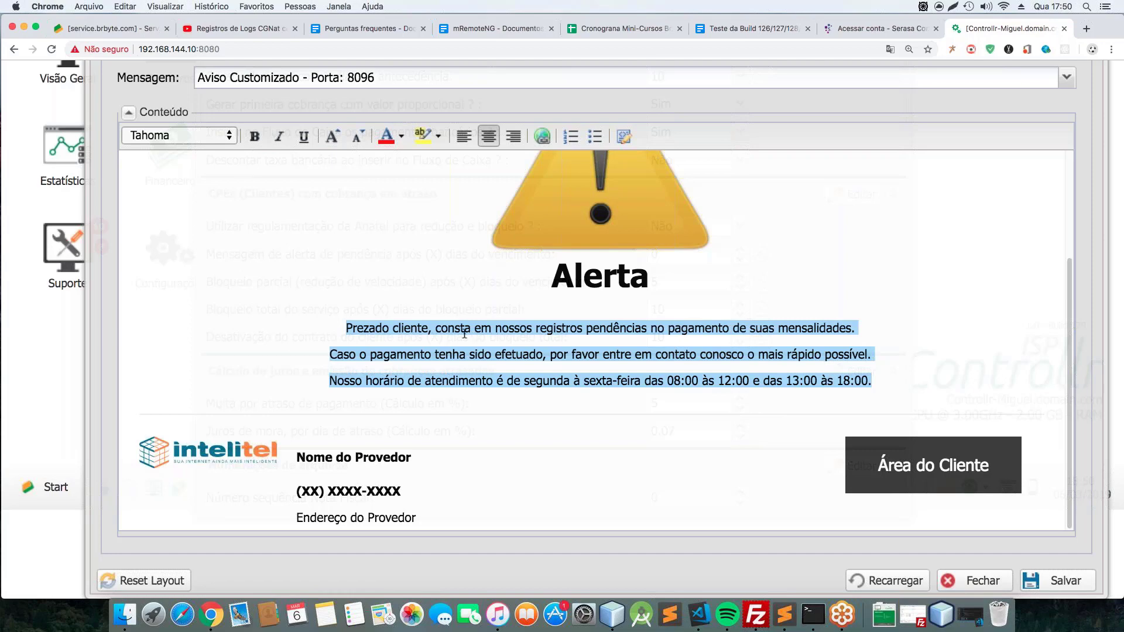
{"action": "scroll", "coordinate": [719, 323], "scroll_direction": "up", "scroll_amount": 5}
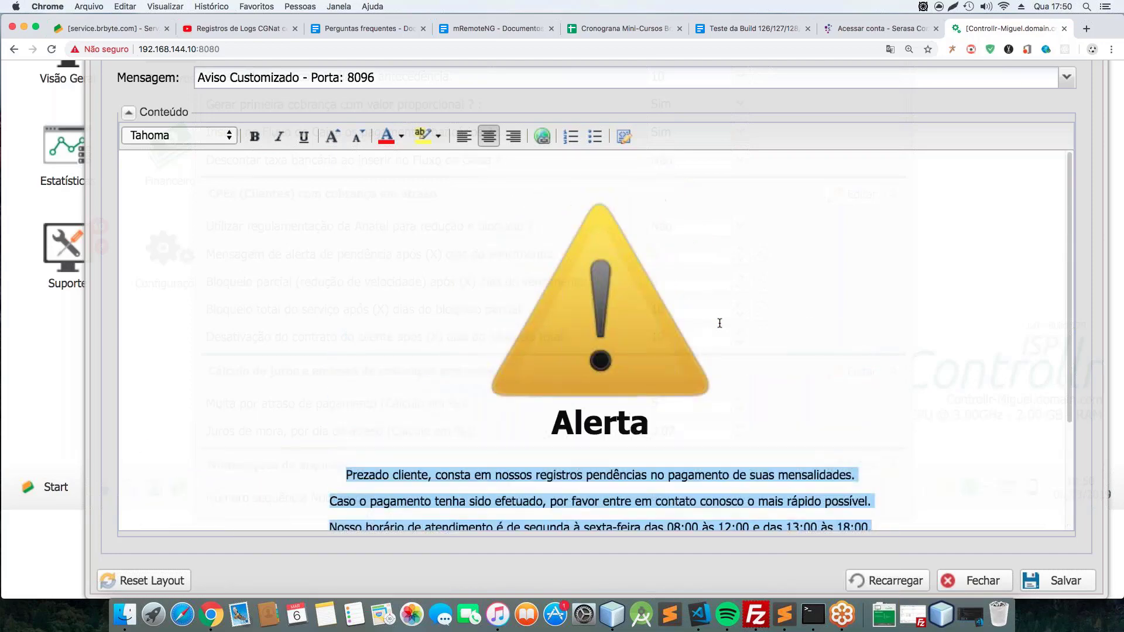
{"action": "scroll", "coordinate": [719, 323], "scroll_direction": "down", "scroll_amount": 2}
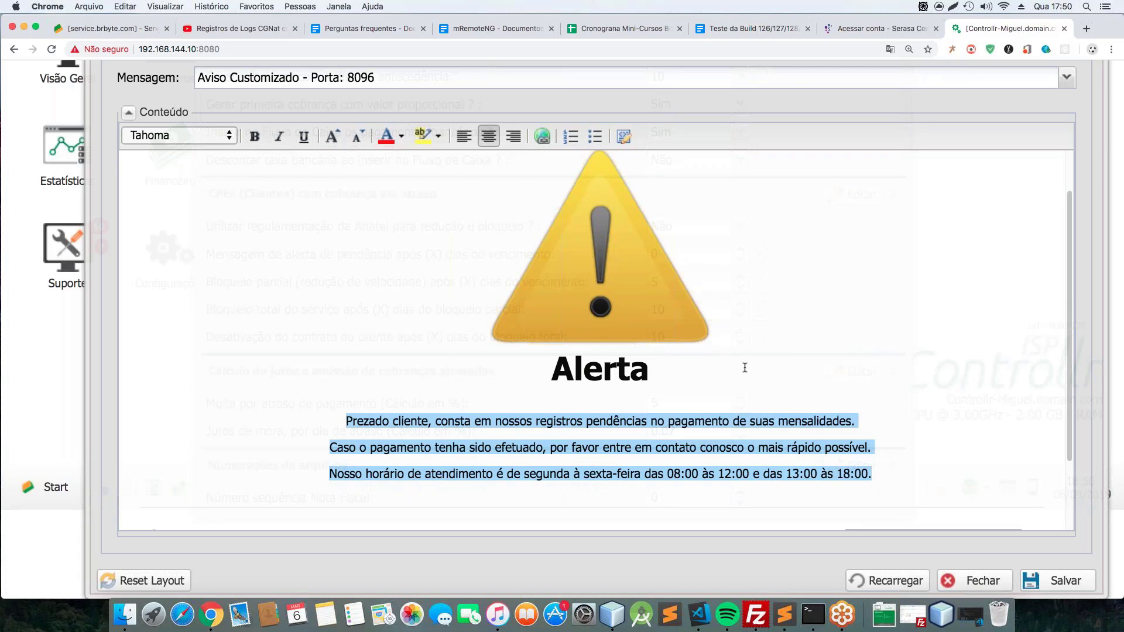
{"action": "scroll", "coordinate": [744, 367], "scroll_direction": "down", "scroll_amount": 3}
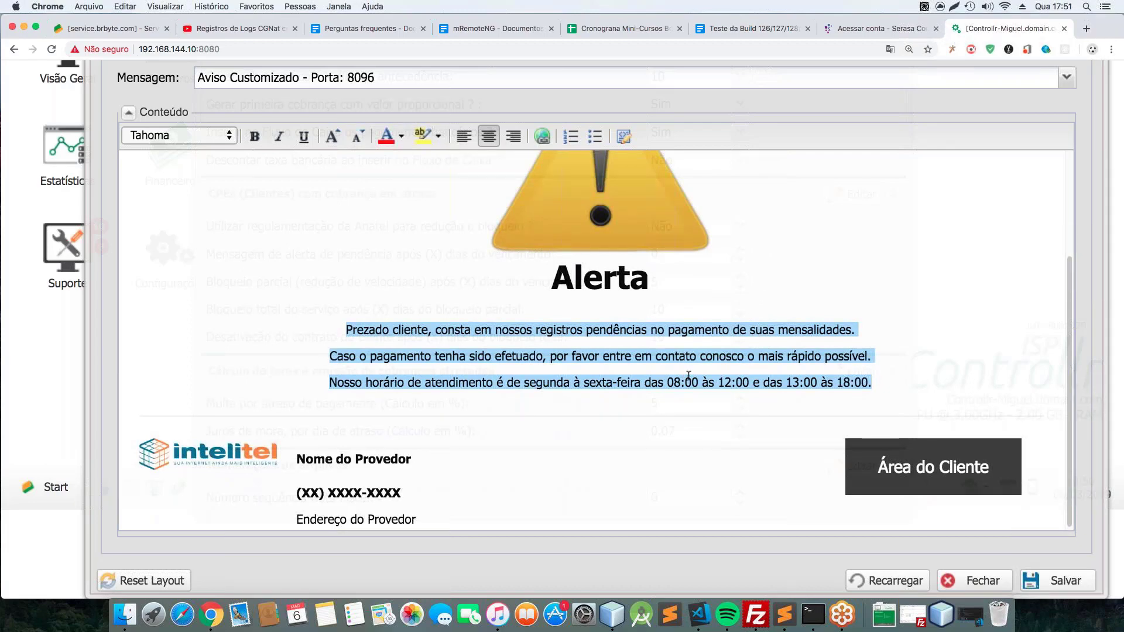
{"action": "type", "text": "Prezad"}
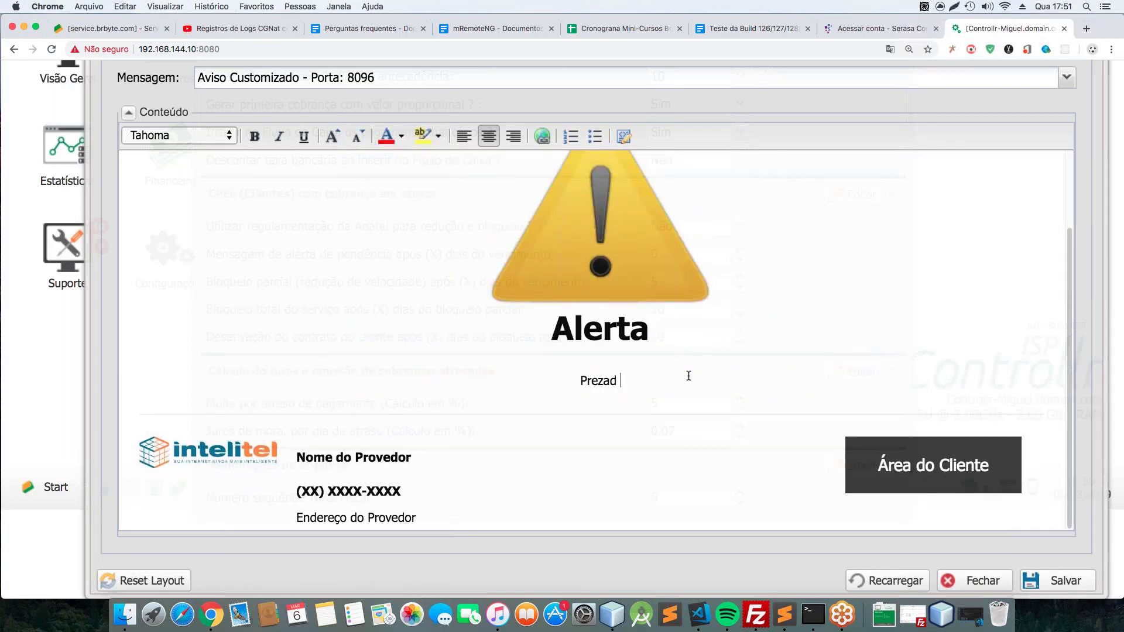
{"action": "type", "text": "o cliente, estamos "}
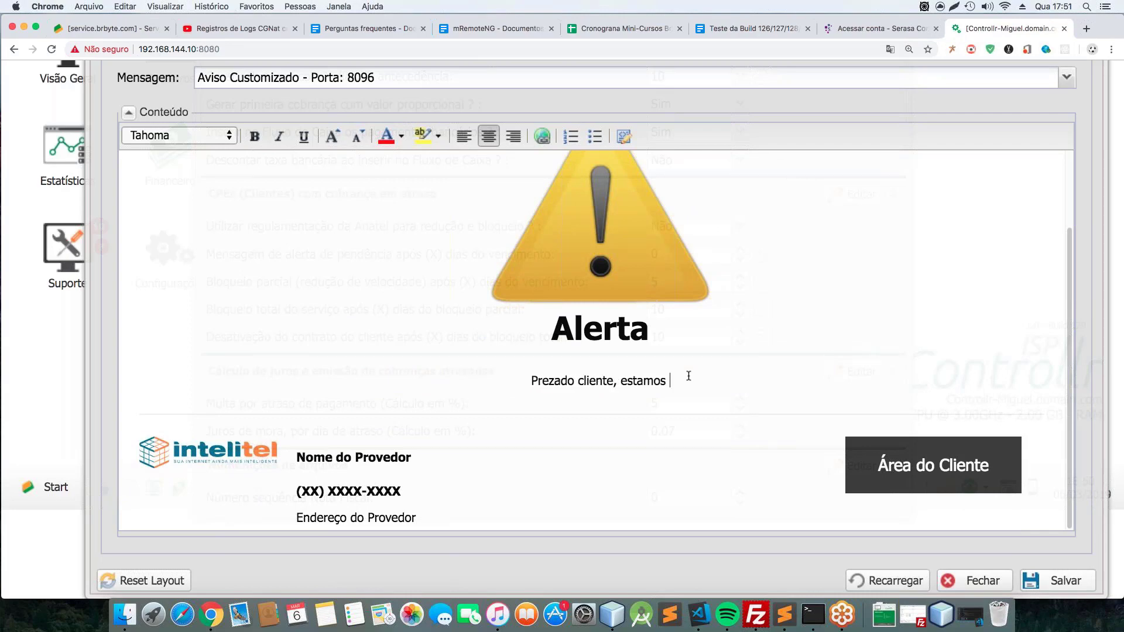
{"action": "type", "text": "em manuten"}
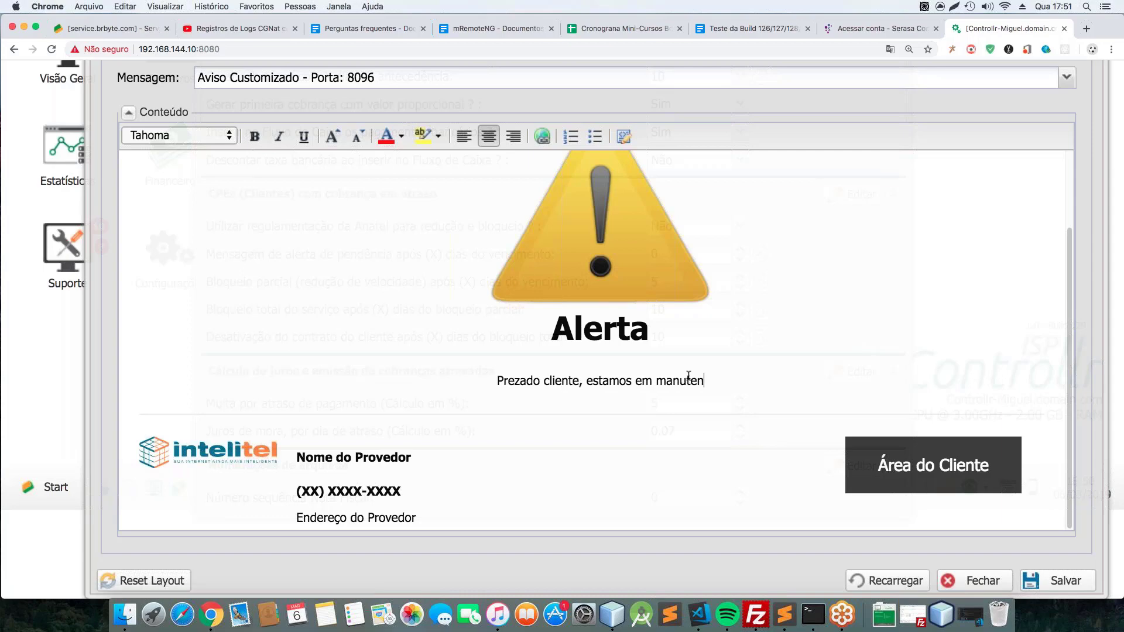
{"action": "type", "text": "ção, devido "}
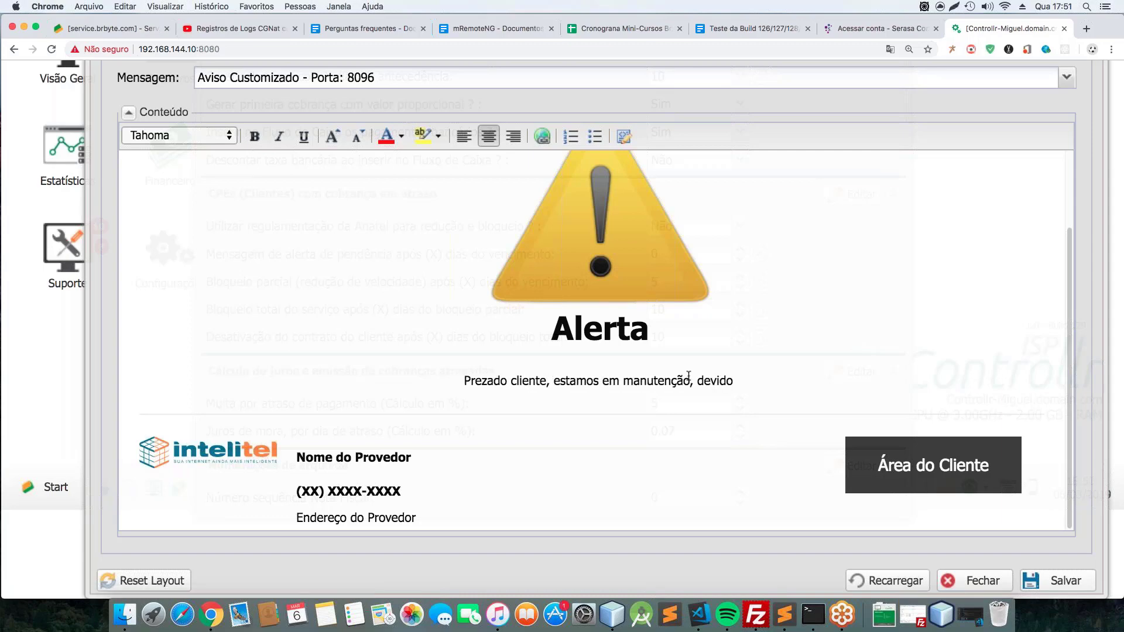
{"action": "type", "text": "a problema"}
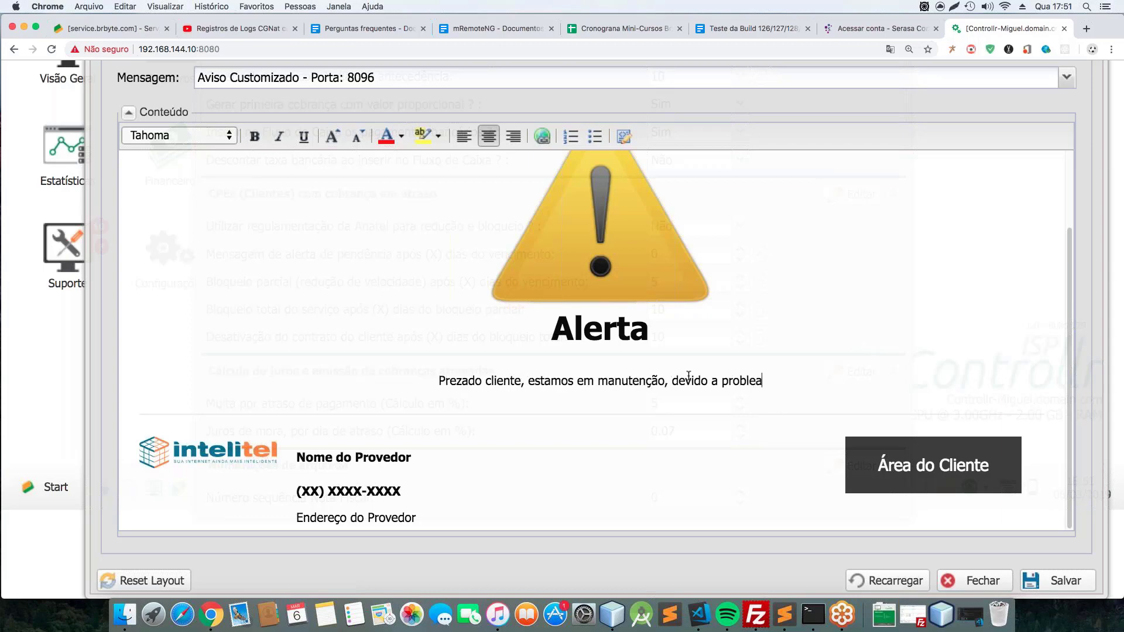
{"action": "type", "text": "s na noss"}
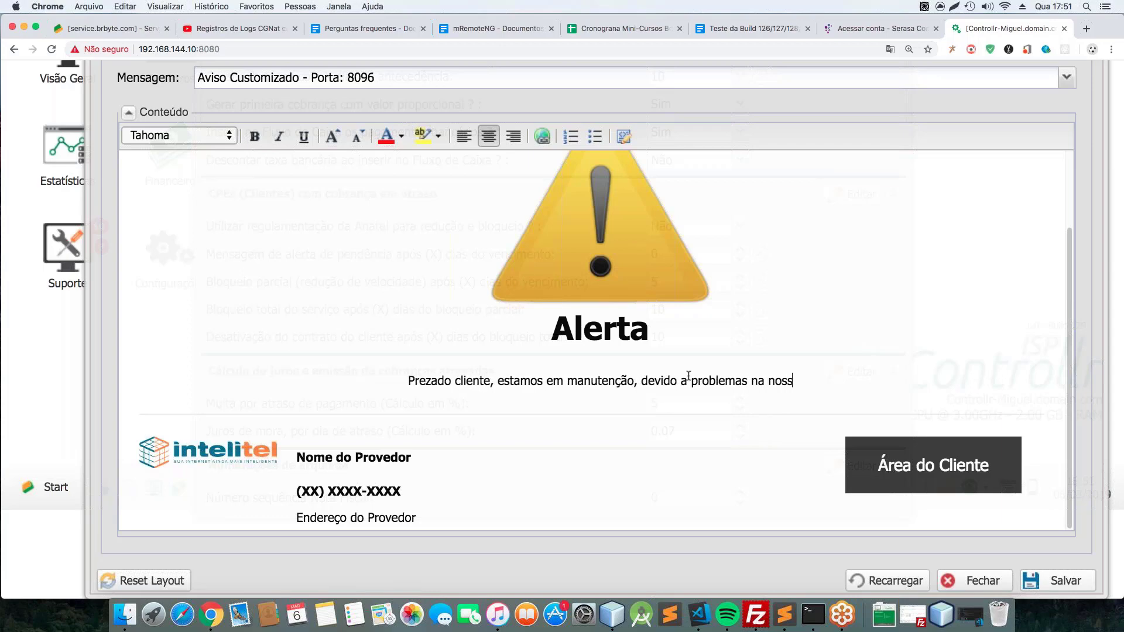
{"action": "type", "text": "a rede."}
{"action": "key", "text": "Return"}
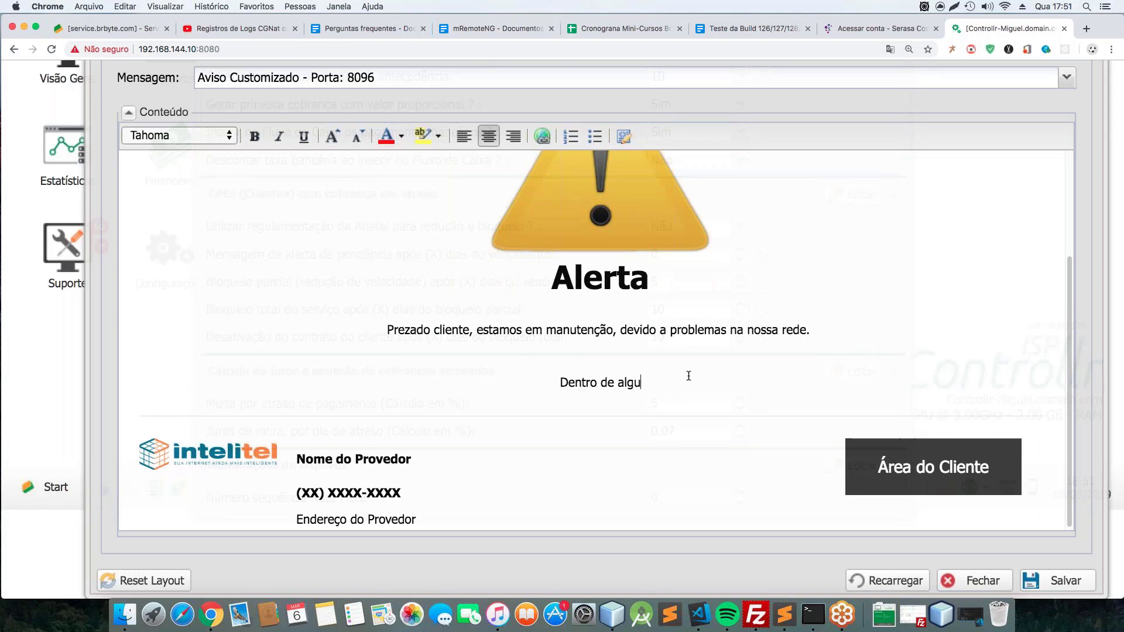
Add the line "Dentro de alguns instantes, iremos voltar com o serviço." below the maintenance sentence
{"action": "type", "text": "Dentro de alguns instant"}
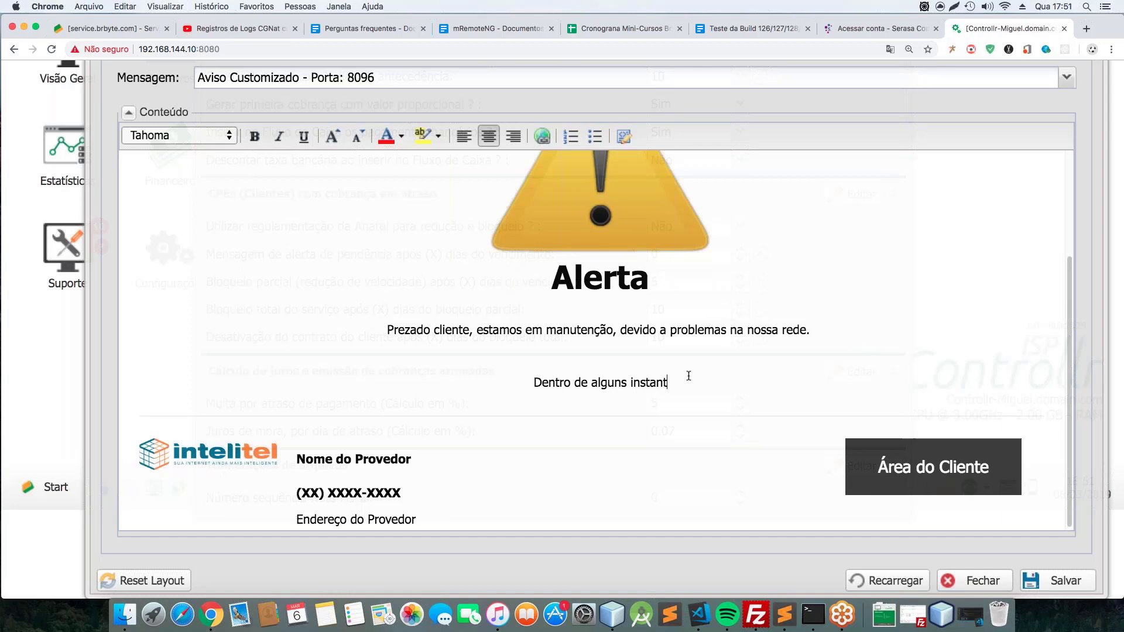
{"action": "type", "text": "es, iremos vo"}
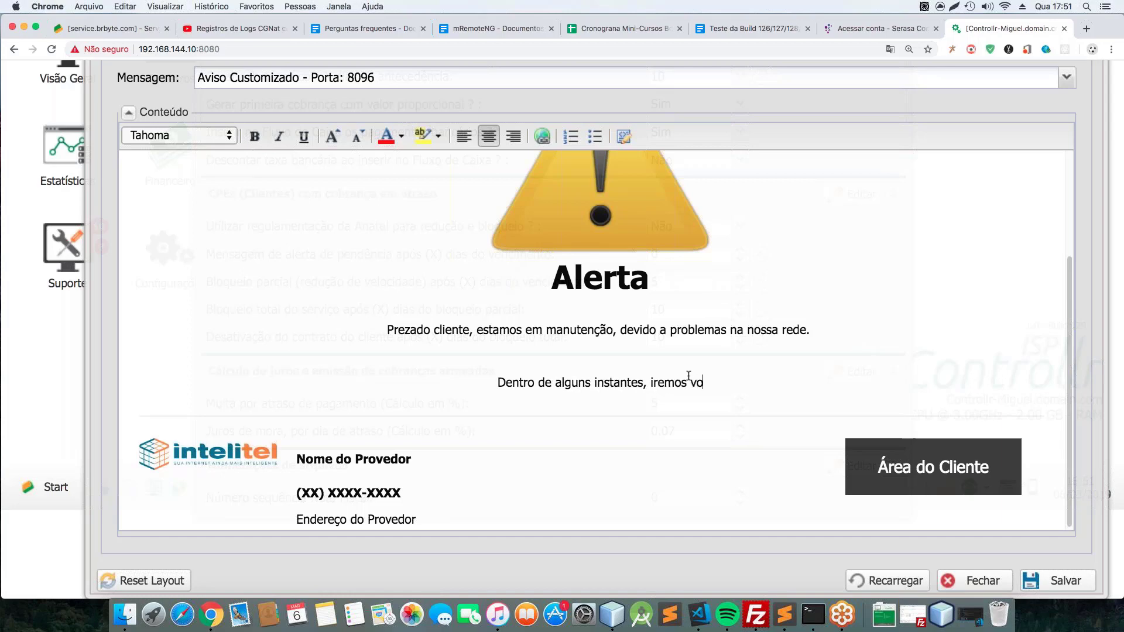
{"action": "type", "text": "ltar com o ser"}
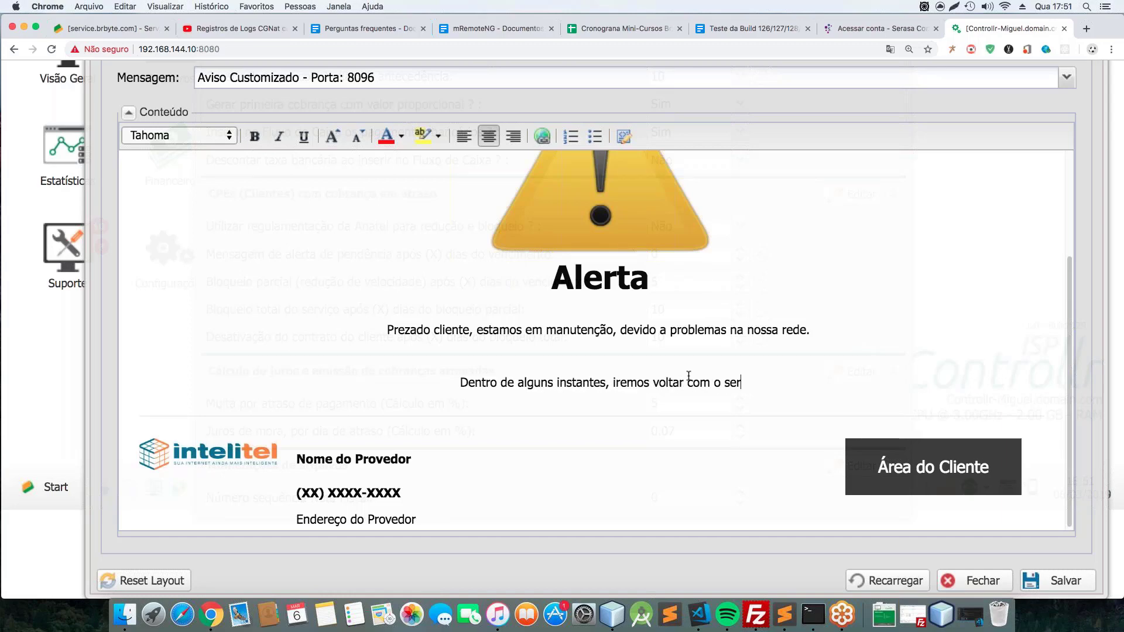
{"action": "type", "text": "viço."}
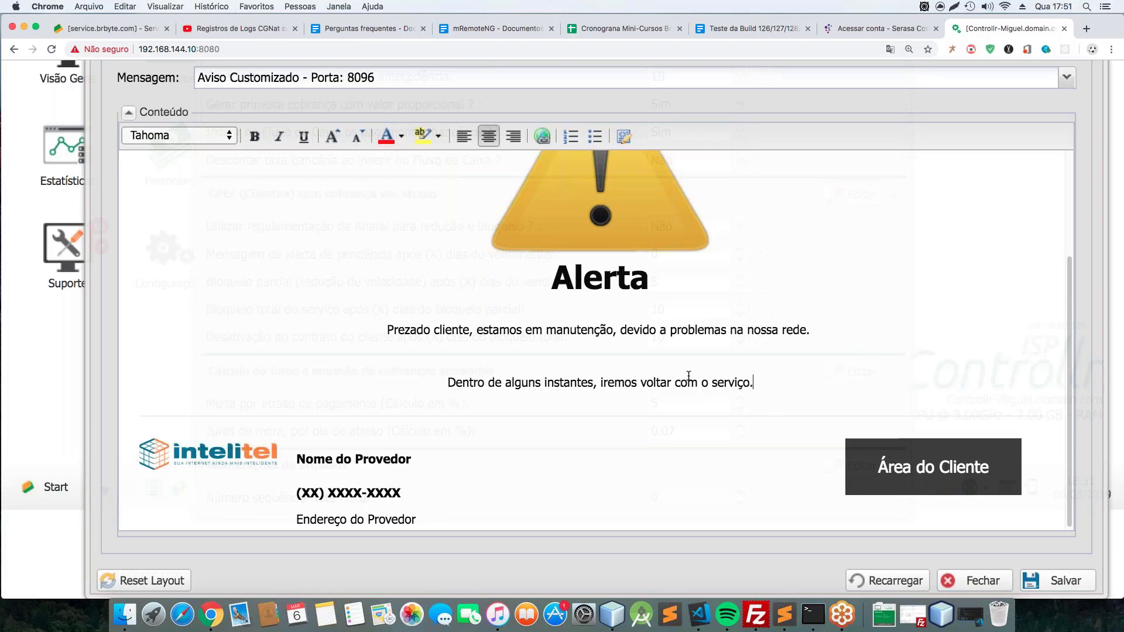
{"action": "key", "text": "Return"}
{"action": "key", "text": "Return"}
{"action": "key", "text": "BackSpace"}
{"action": "key", "text": "BackSpace"}
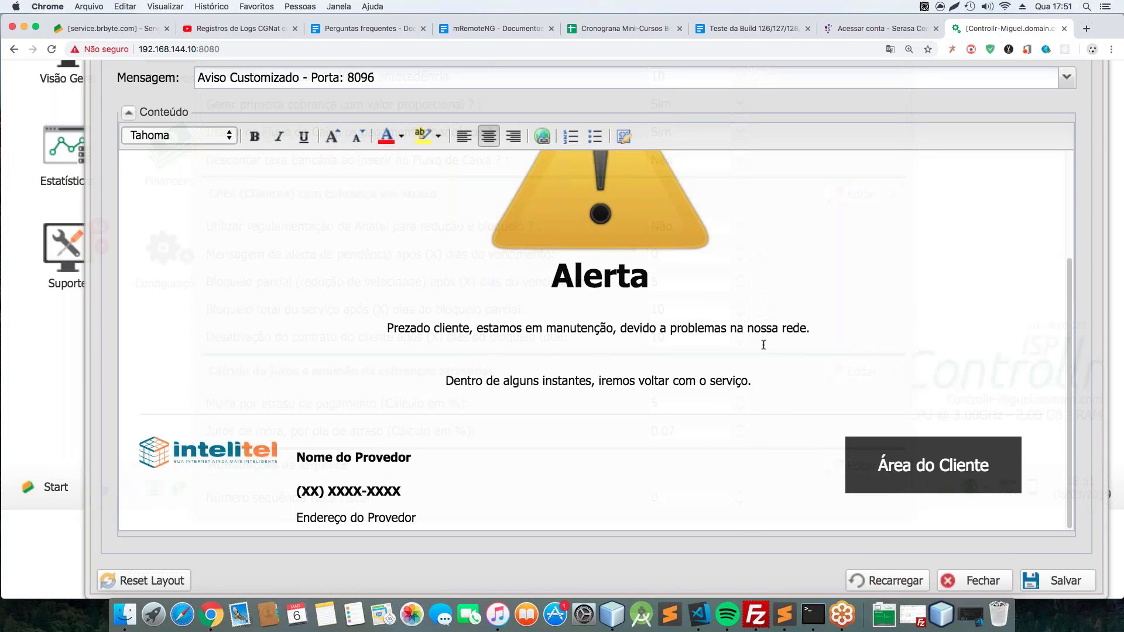
Review the custom maintenance notice from its alert icon and heading down to the provider footer
{"action": "scroll", "coordinate": [776, 344], "scroll_direction": "up", "scroll_amount": 3}
{"action": "scroll", "coordinate": [775, 343], "scroll_direction": "down", "scroll_amount": 3}
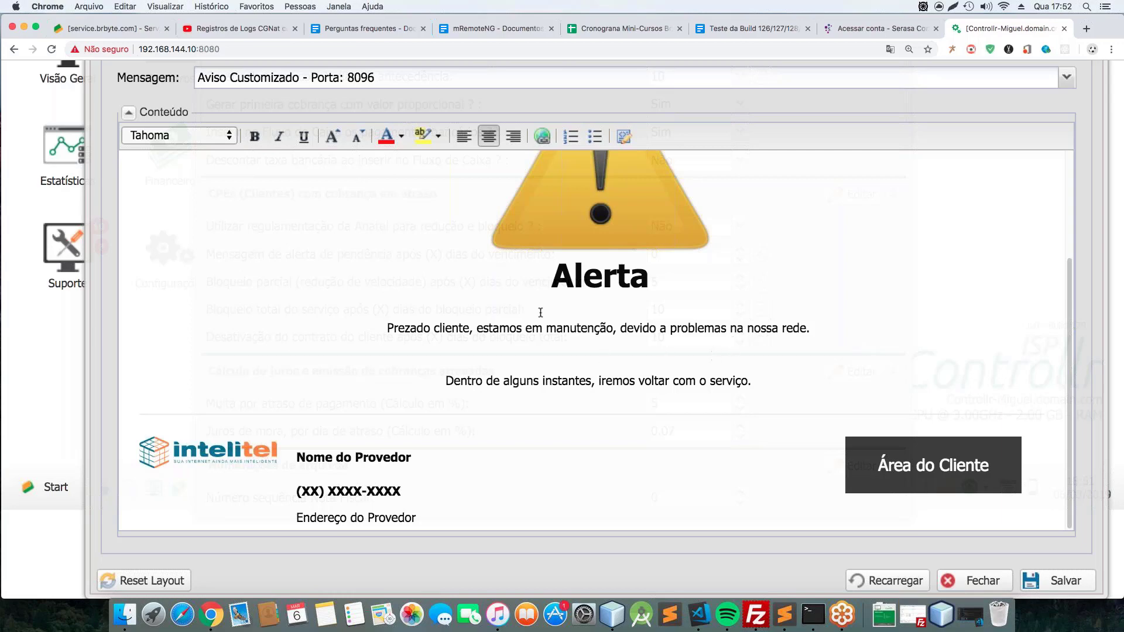
{"action": "scroll", "coordinate": [829, 310], "scroll_direction": "up", "scroll_amount": 3}
{"action": "scroll", "coordinate": [817, 311], "scroll_direction": "down", "scroll_amount": 3}
{"action": "scroll", "coordinate": [755, 288], "scroll_direction": "up", "scroll_amount": 3}
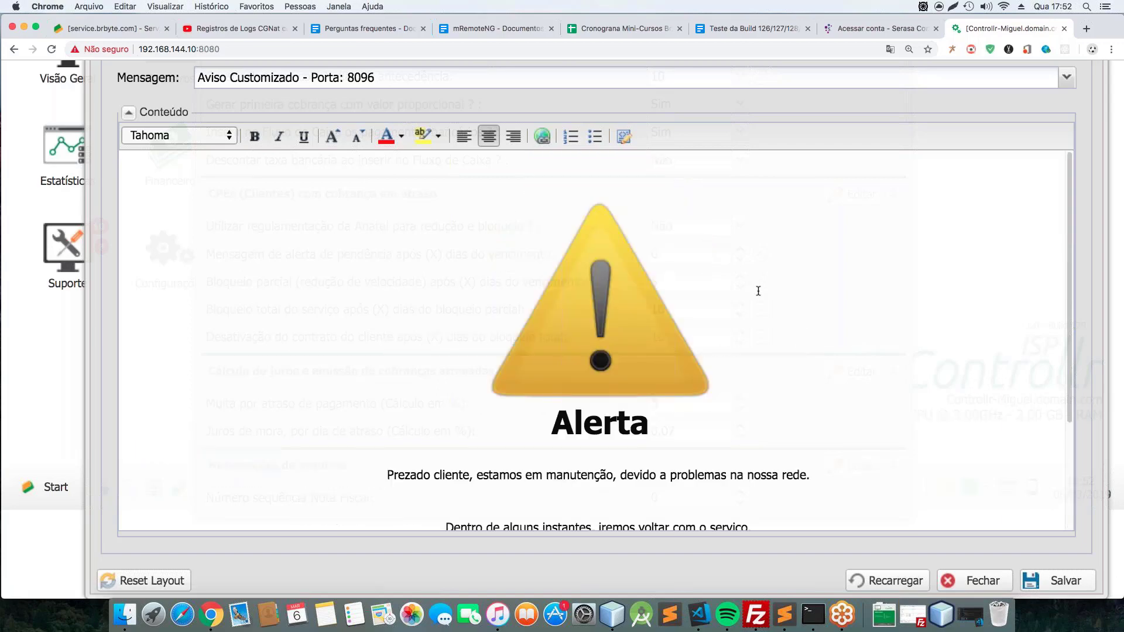
{"action": "scroll", "coordinate": [758, 291], "scroll_direction": "down", "scroll_amount": 3}
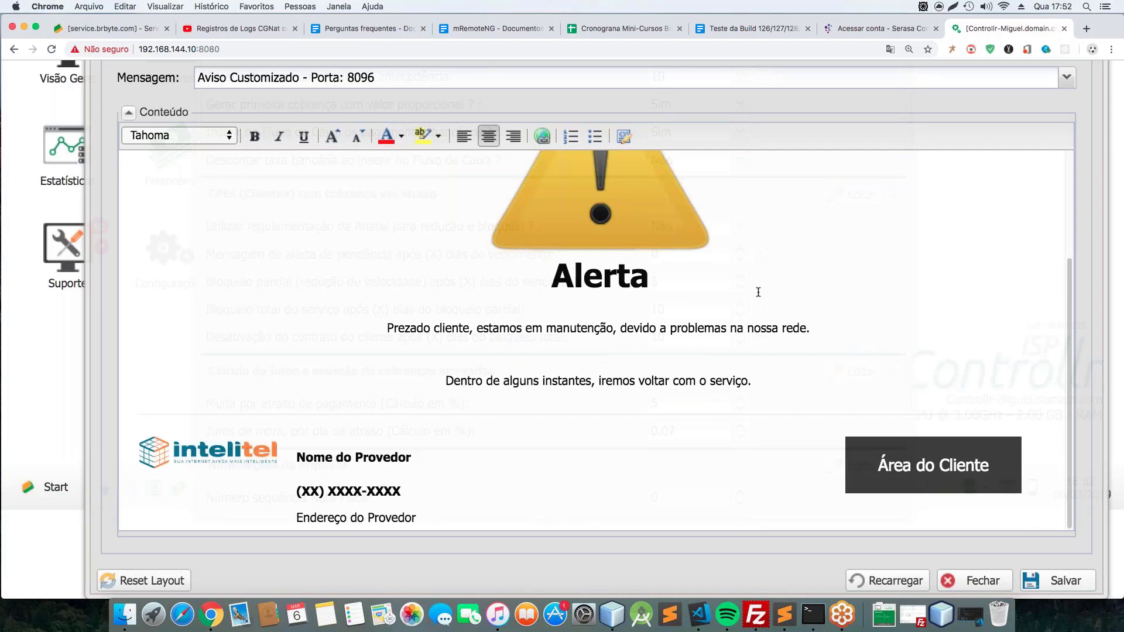
{"action": "scroll", "coordinate": [758, 292], "scroll_direction": "up", "scroll_amount": 3}
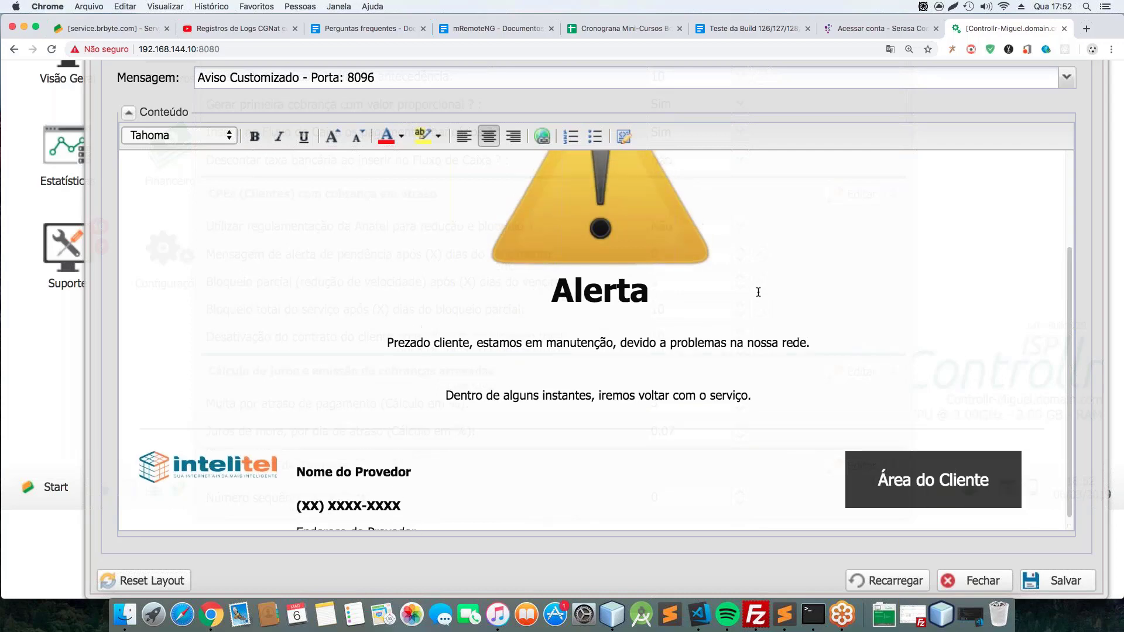
{"action": "scroll", "coordinate": [759, 276], "scroll_direction": "down", "scroll_amount": 3}
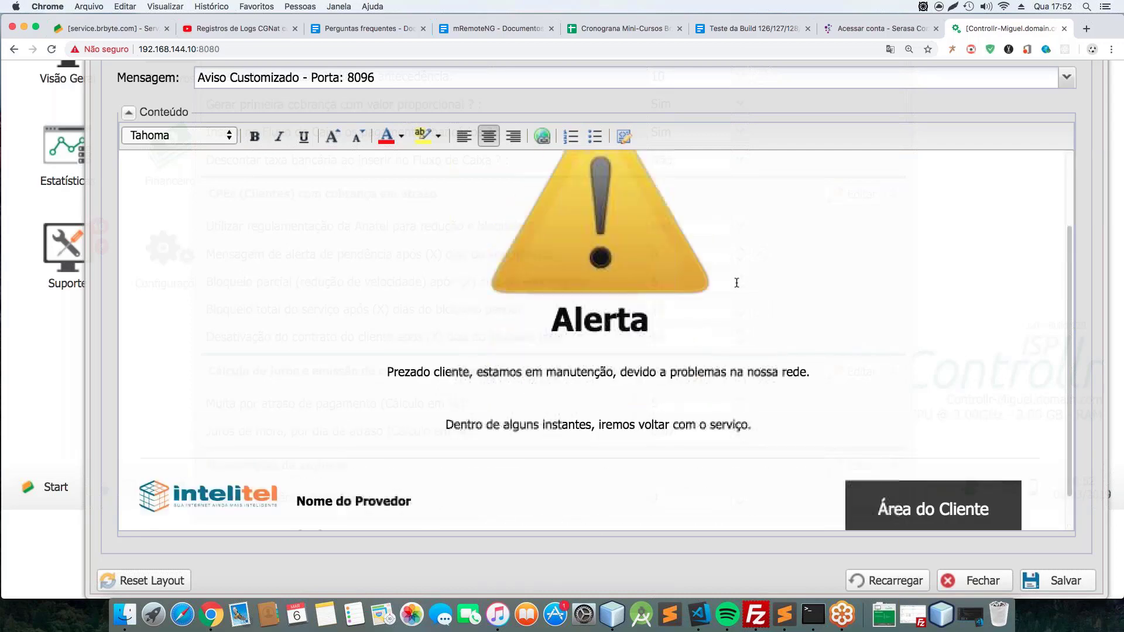
{"action": "left_click", "coordinate": [663, 356]}
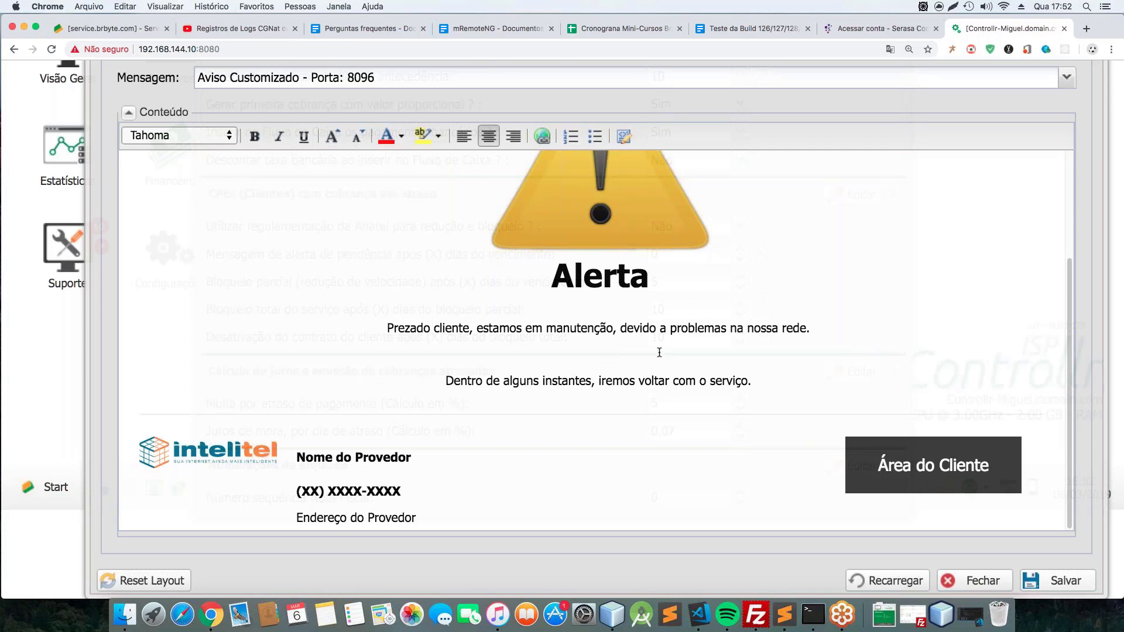
Zoom the page out until the whole Tela de Mensagens window is visible and close that window
{"action": "key", "text": "super+minus"}
{"action": "key", "text": "super+minus"}
{"action": "key", "text": "super+minus"}
{"action": "key", "text": "super+minus"}
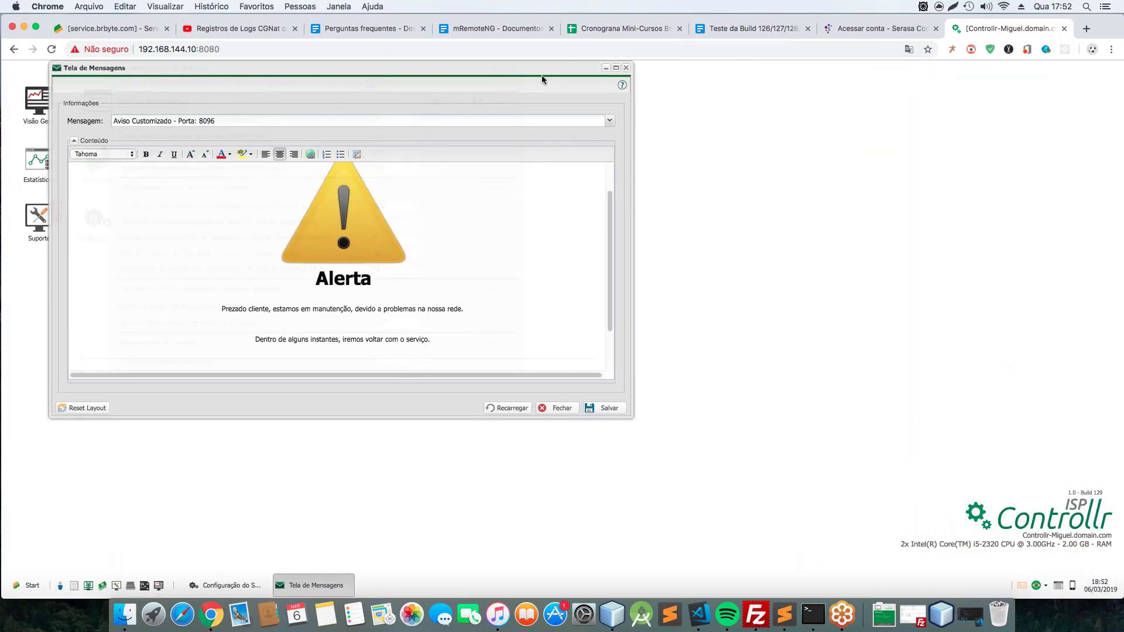
{"action": "left_click_drag", "start_coordinate": [542, 69], "coordinate": [770, 154]}
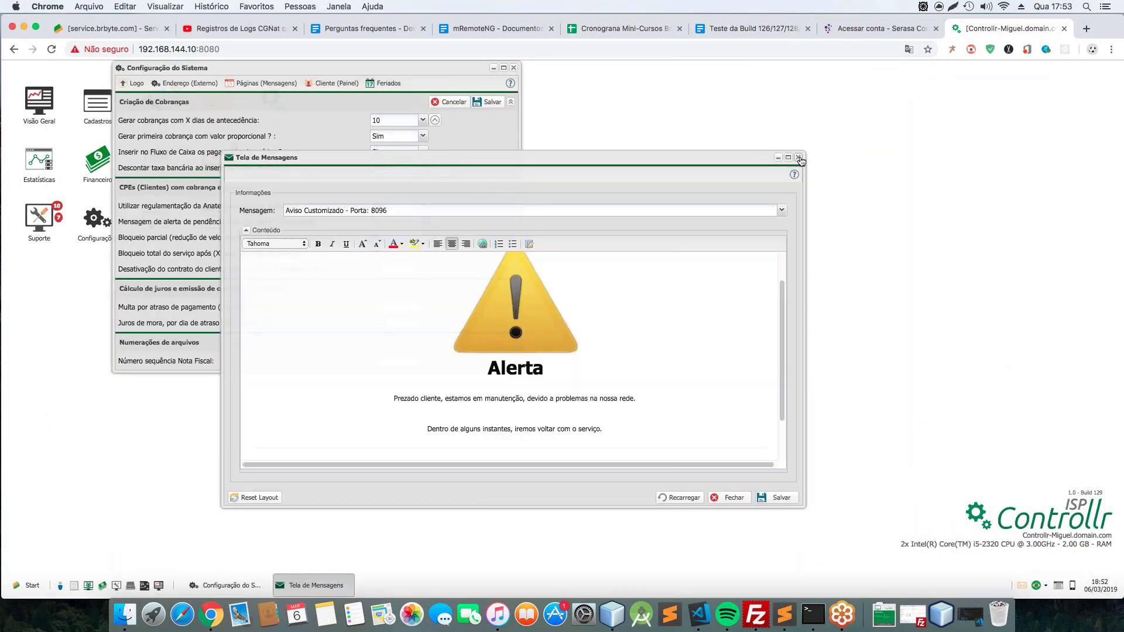
{"action": "key", "text": "Escape"}
In the Cliente (Painel) settings, set Permitir cliente alterar senha and Permitir cliente imprimir contrato de assinatura to Sim
{"action": "left_click_drag", "start_coordinate": [386, 68], "coordinate": [562, 102]}
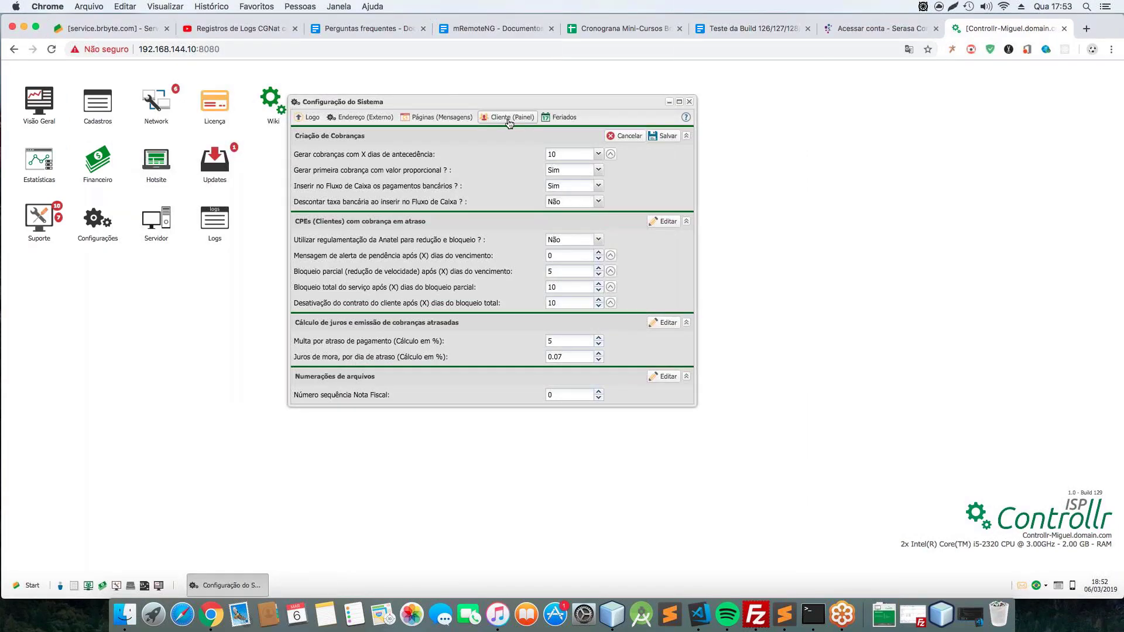
{"action": "left_click", "coordinate": [510, 120]}
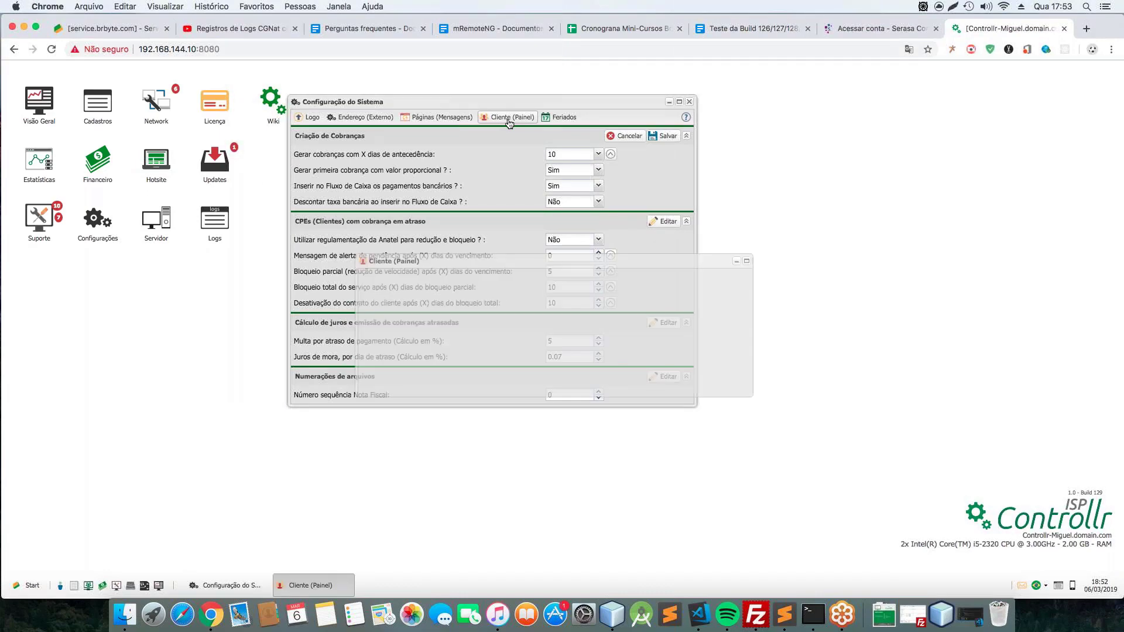
{"action": "left_click_drag", "start_coordinate": [592, 249], "coordinate": [611, 257]}
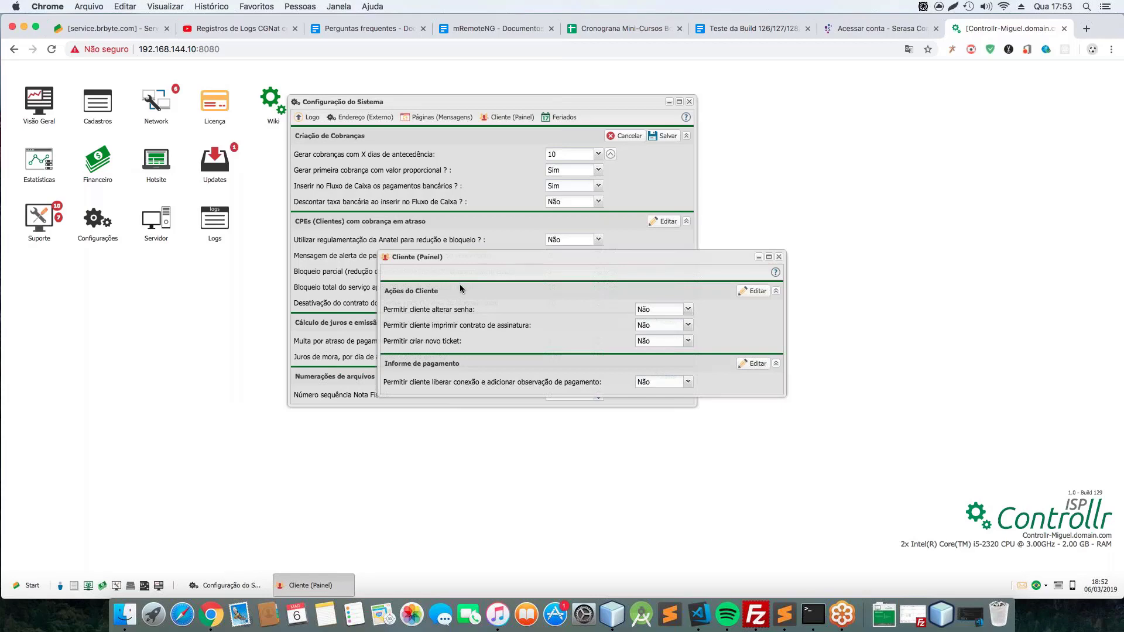
{"action": "left_click", "coordinate": [692, 315]}
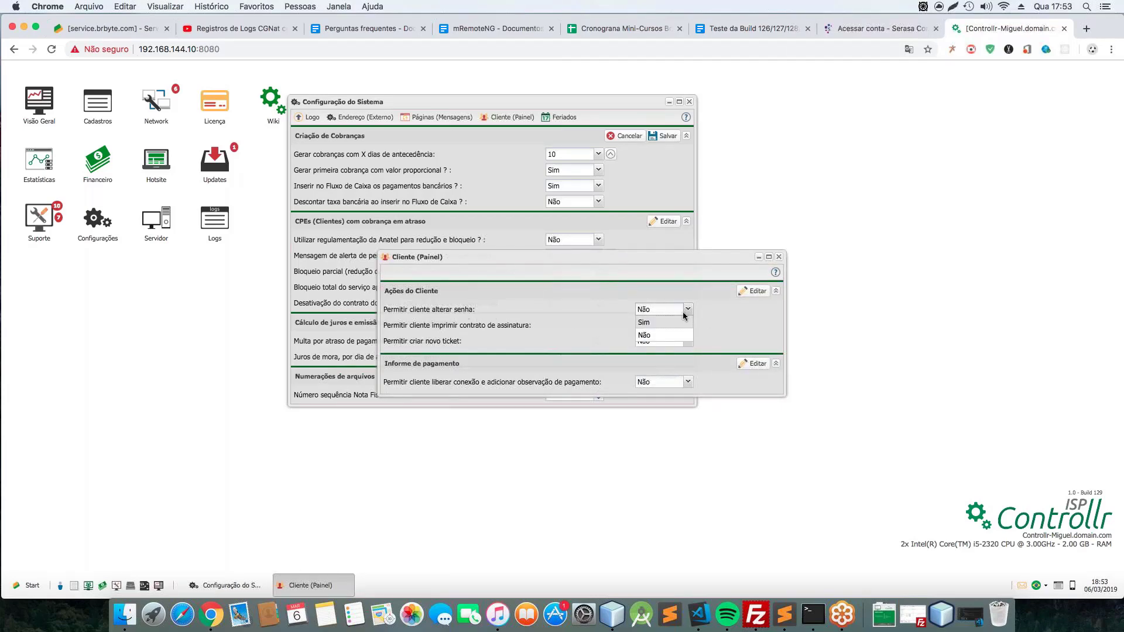
{"action": "left_click", "coordinate": [670, 323]}
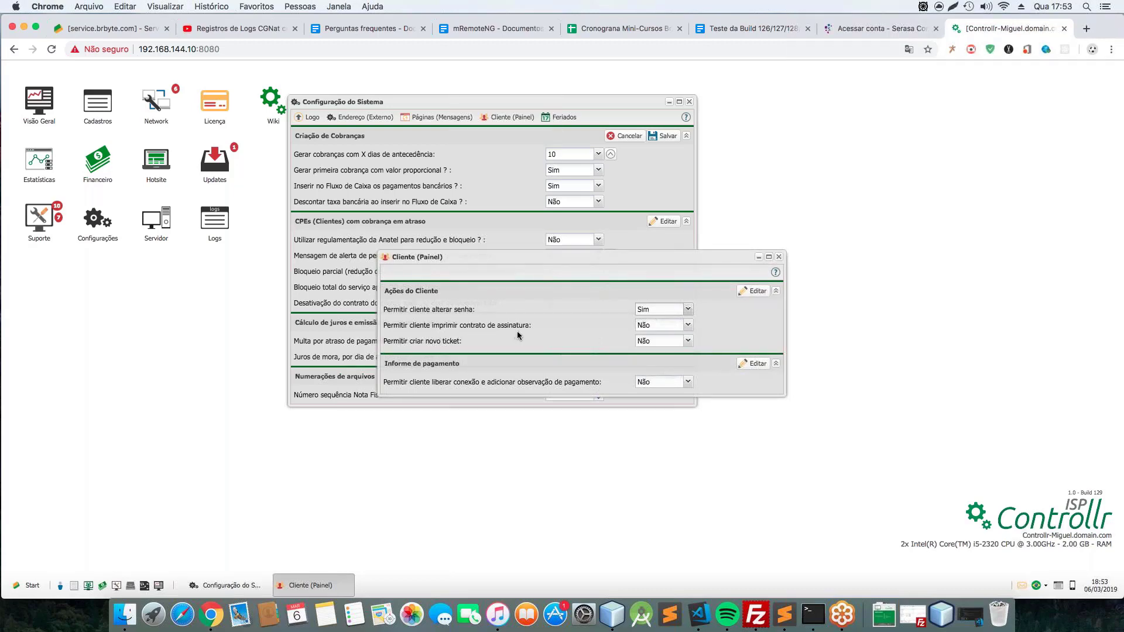
{"action": "left_click", "coordinate": [688, 325]}
{"action": "left_click", "coordinate": [649, 338]}
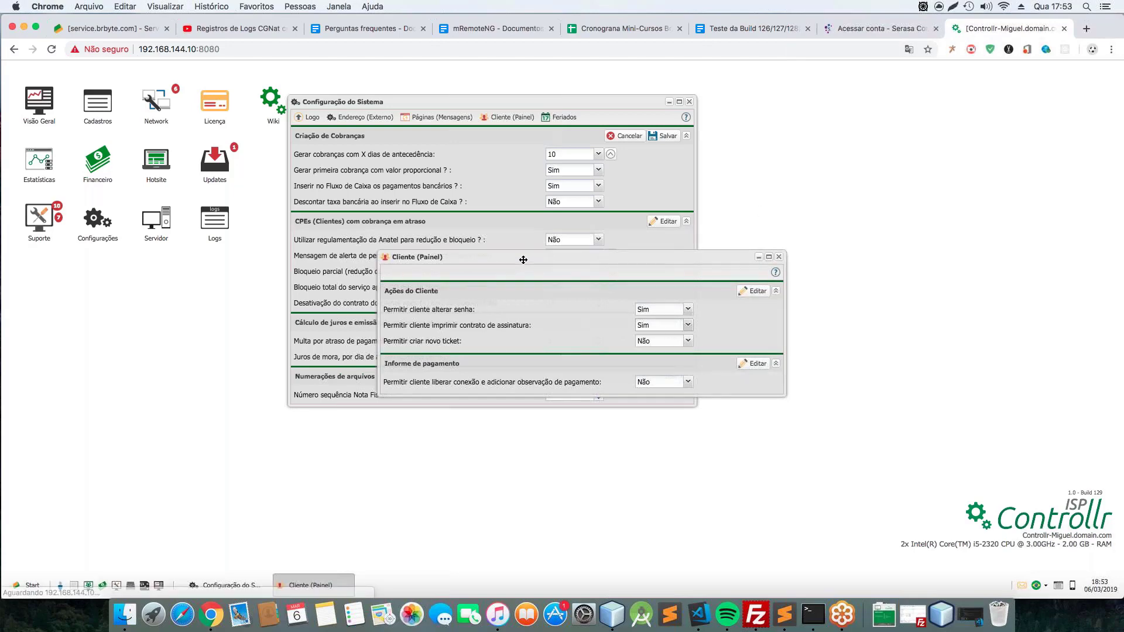
Load the provider's hotsite at 192.168.144.10 in a new browser tab
{"action": "left_click", "coordinate": [1086, 29]}
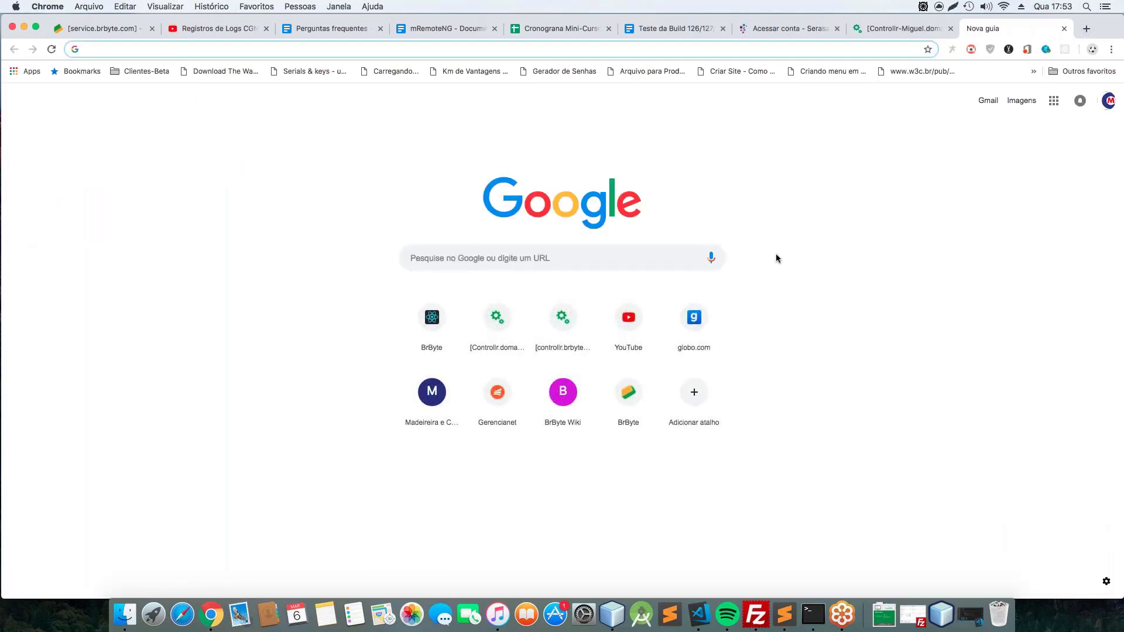
{"action": "left_click", "coordinate": [900, 33]}
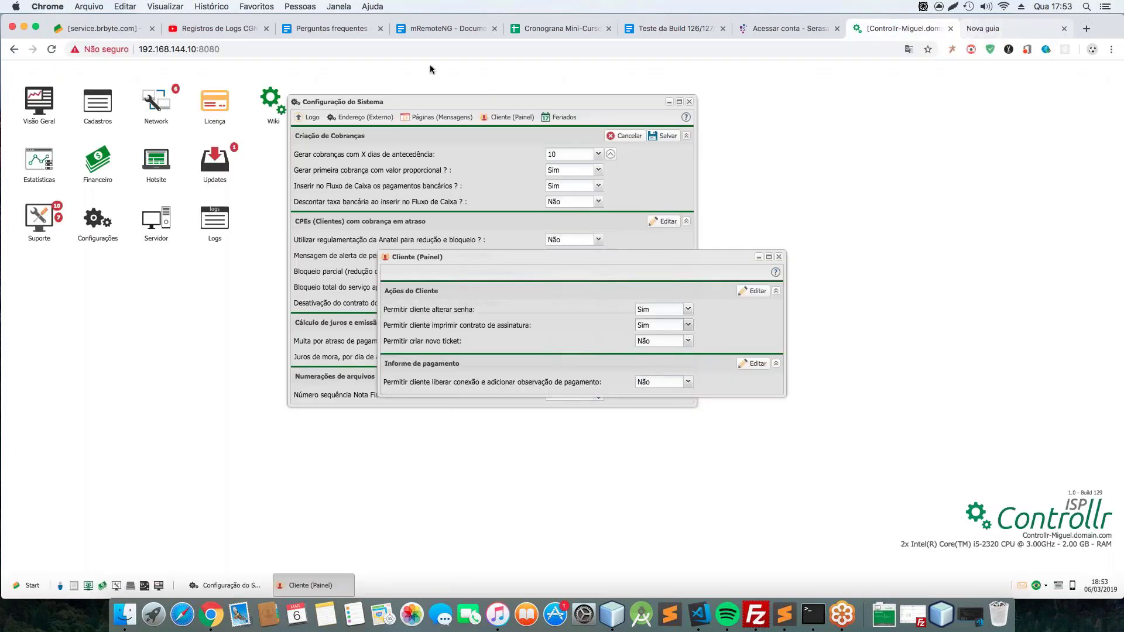
{"action": "left_click", "coordinate": [983, 26]}
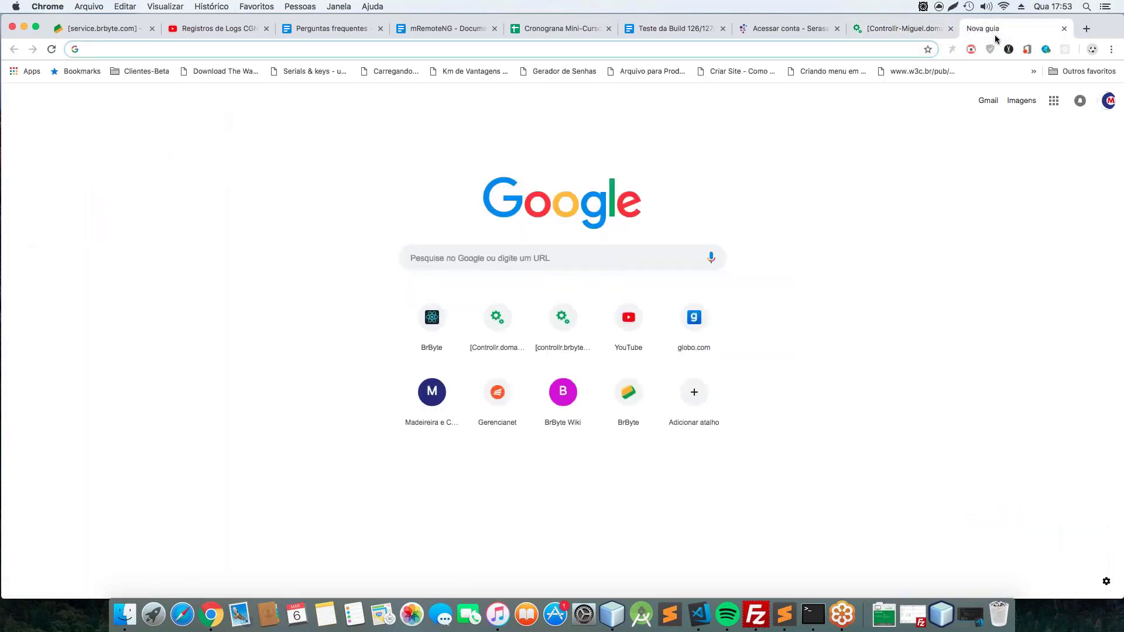
{"action": "type", "text": "192.1"}
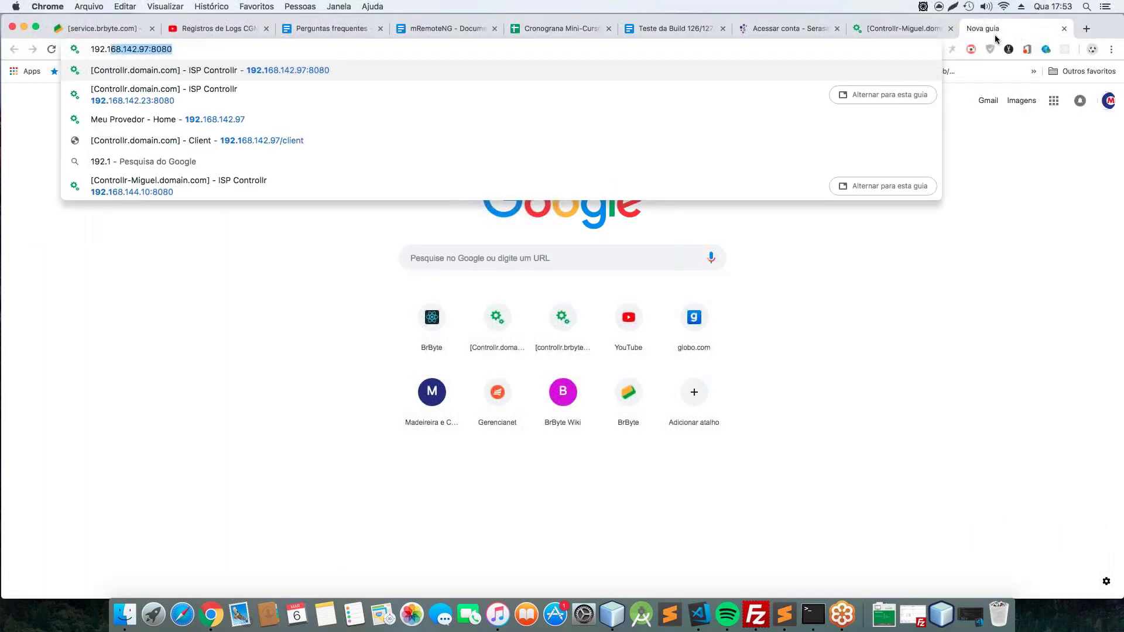
{"action": "type", "text": "68.144.1"}
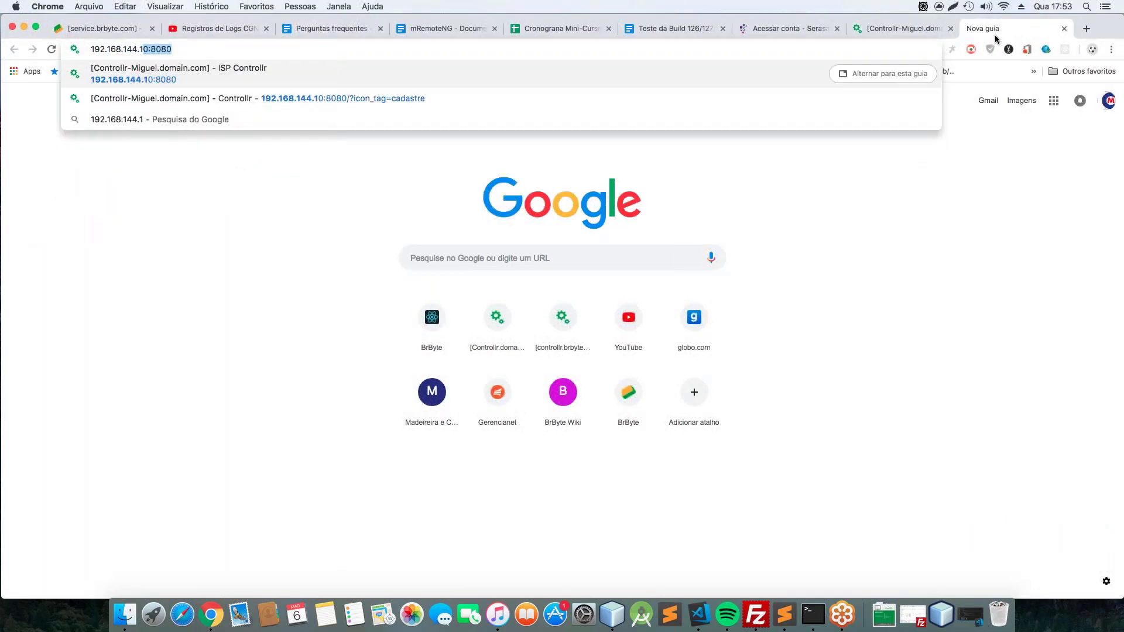
{"action": "type", "text": "0:80"}
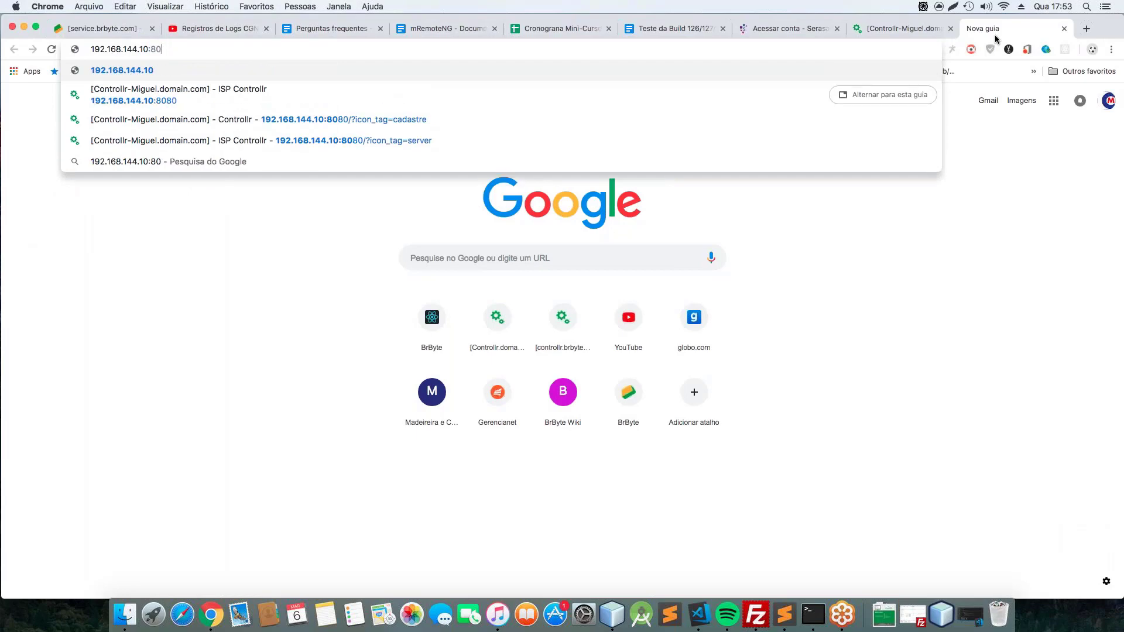
{"action": "key", "text": "Return"}
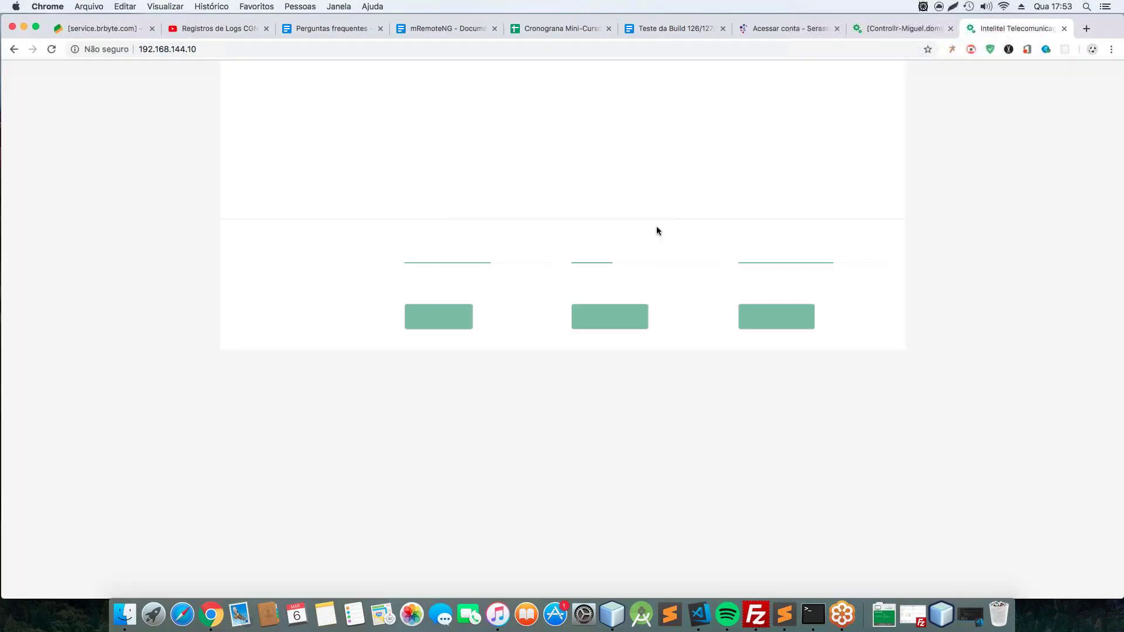
Look over the hotsite home page, open its Área do Cliente login page and highlight that page's address
{"action": "scroll", "coordinate": [878, 258], "scroll_direction": "down", "scroll_amount": 3}
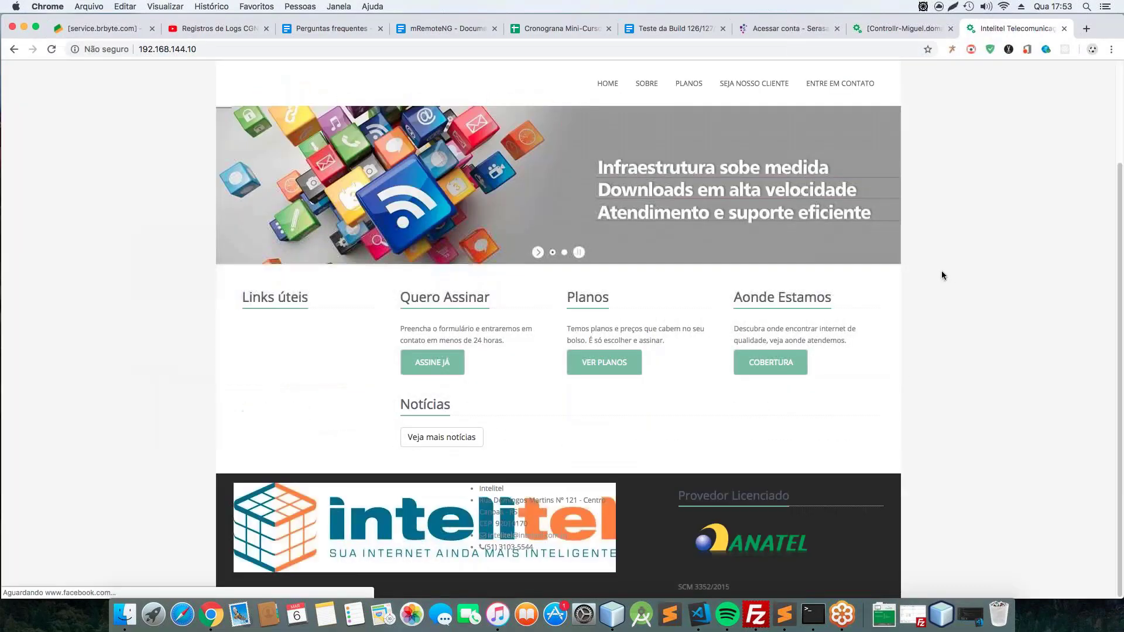
{"action": "scroll", "coordinate": [941, 274], "scroll_direction": "up", "scroll_amount": 3}
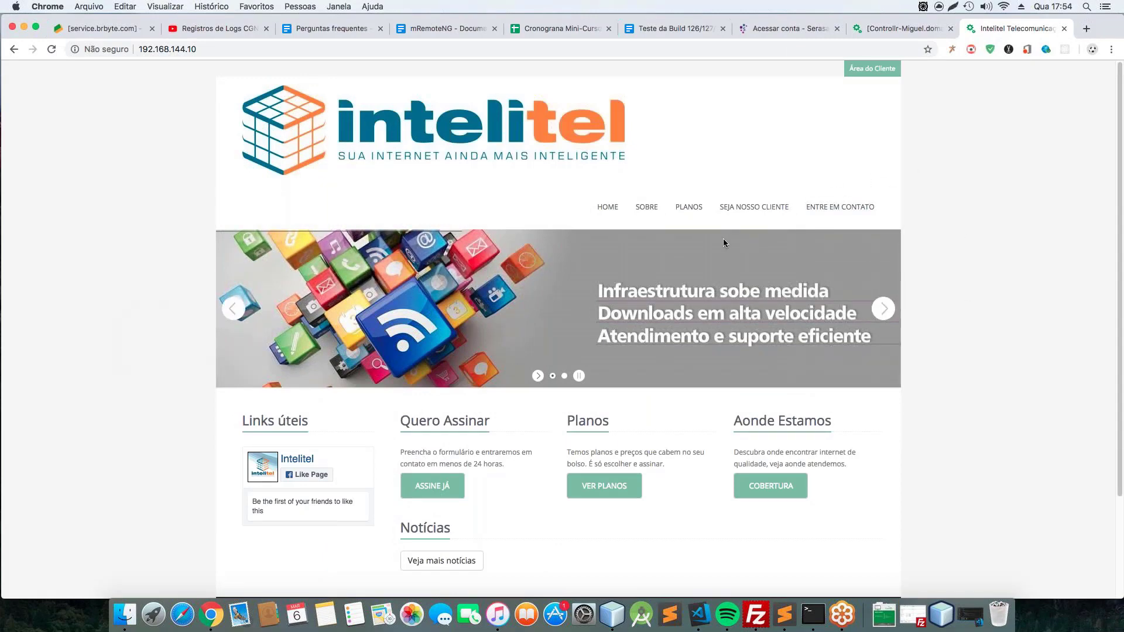
{"action": "left_click", "coordinate": [878, 75]}
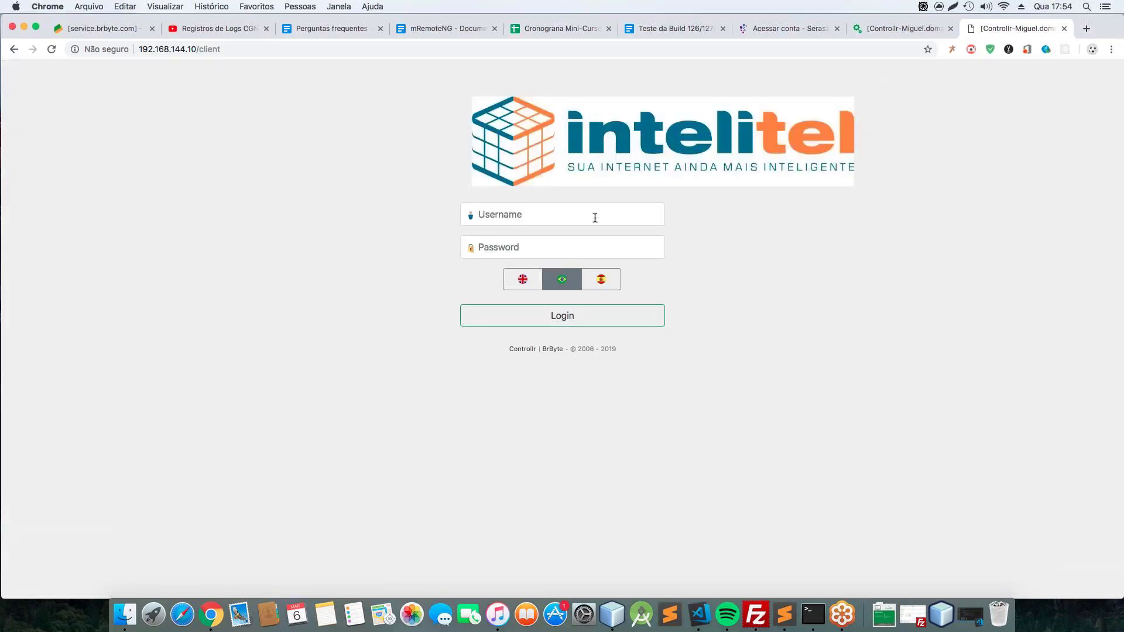
{"action": "left_click", "coordinate": [236, 49]}
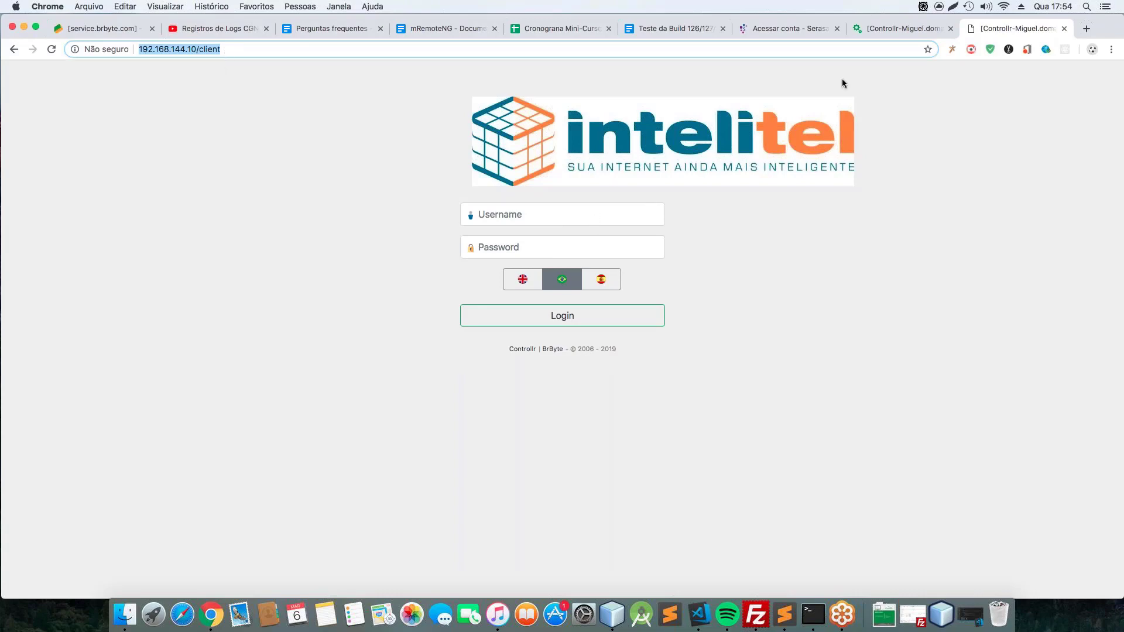
Back in the Cliente (Painel) settings, set Permitir criar novo ticket to Sim
{"action": "left_click", "coordinate": [879, 33]}
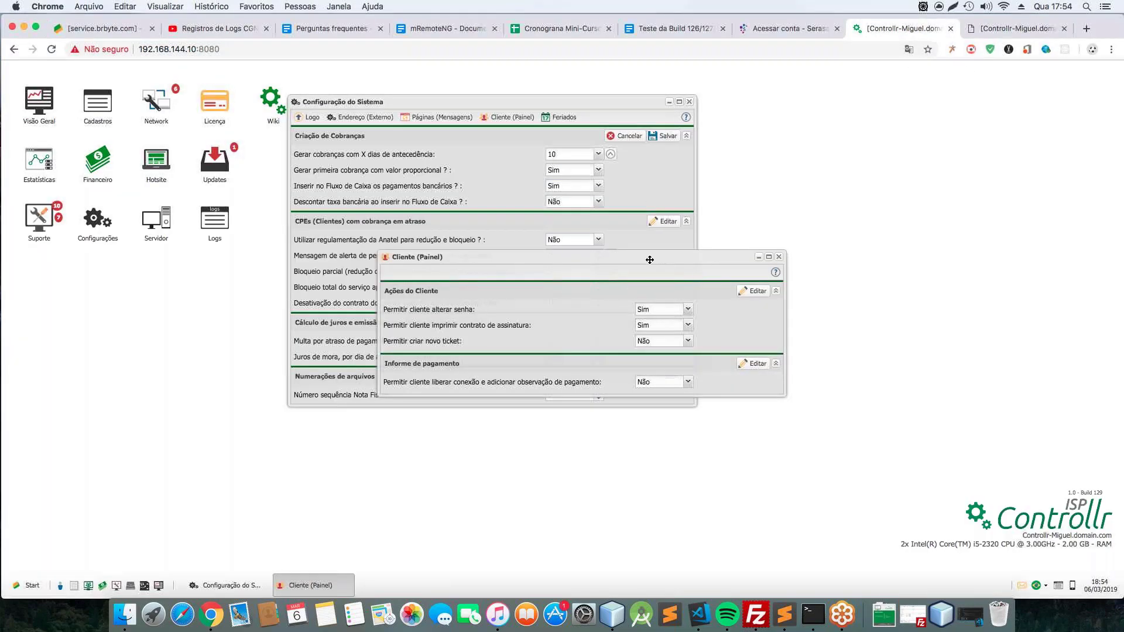
{"action": "left_click_drag", "start_coordinate": [650, 259], "coordinate": [677, 234]}
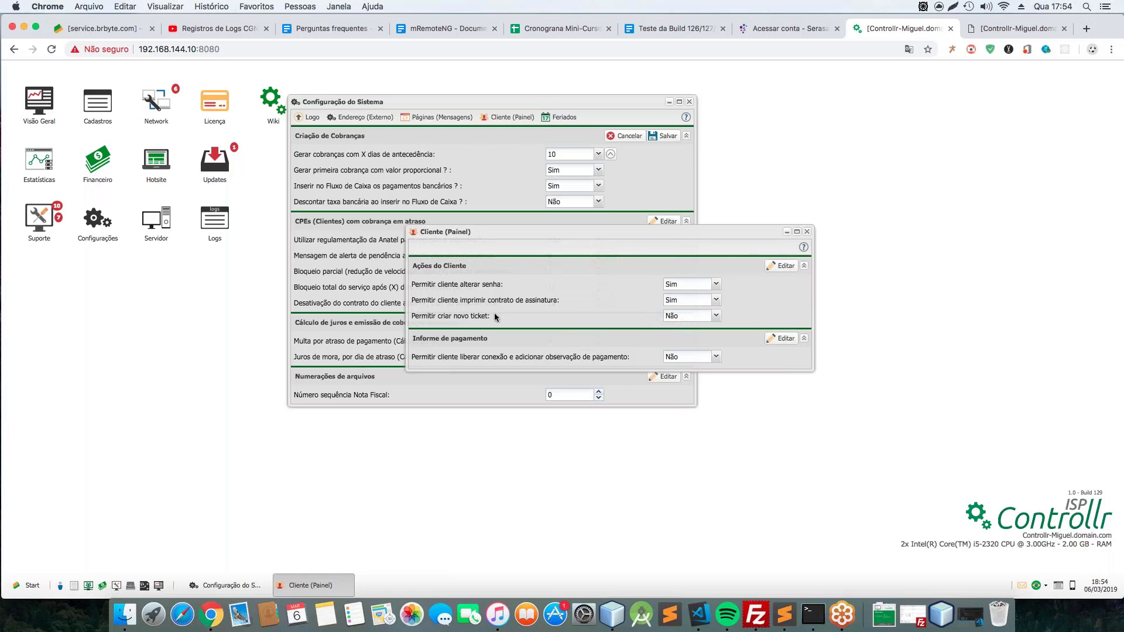
{"action": "left_click", "coordinate": [691, 316]}
{"action": "left_click", "coordinate": [682, 328]}
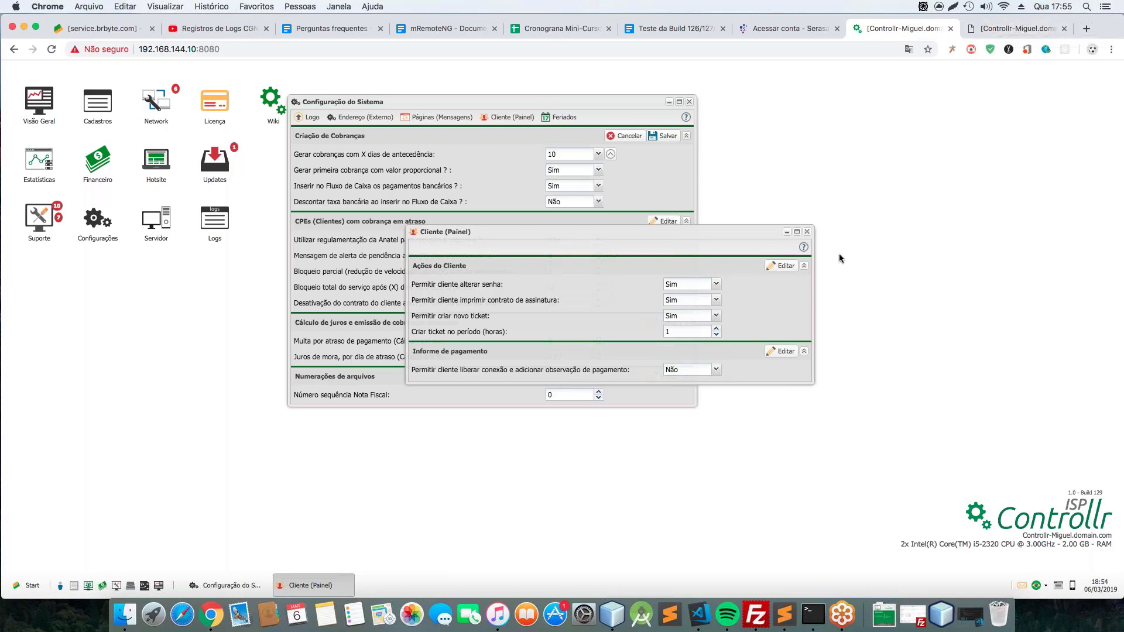
Go to the customer area login page and examine its Username and Password fields
{"action": "left_click", "coordinate": [1017, 27]}
{"action": "key", "text": "Tab"}
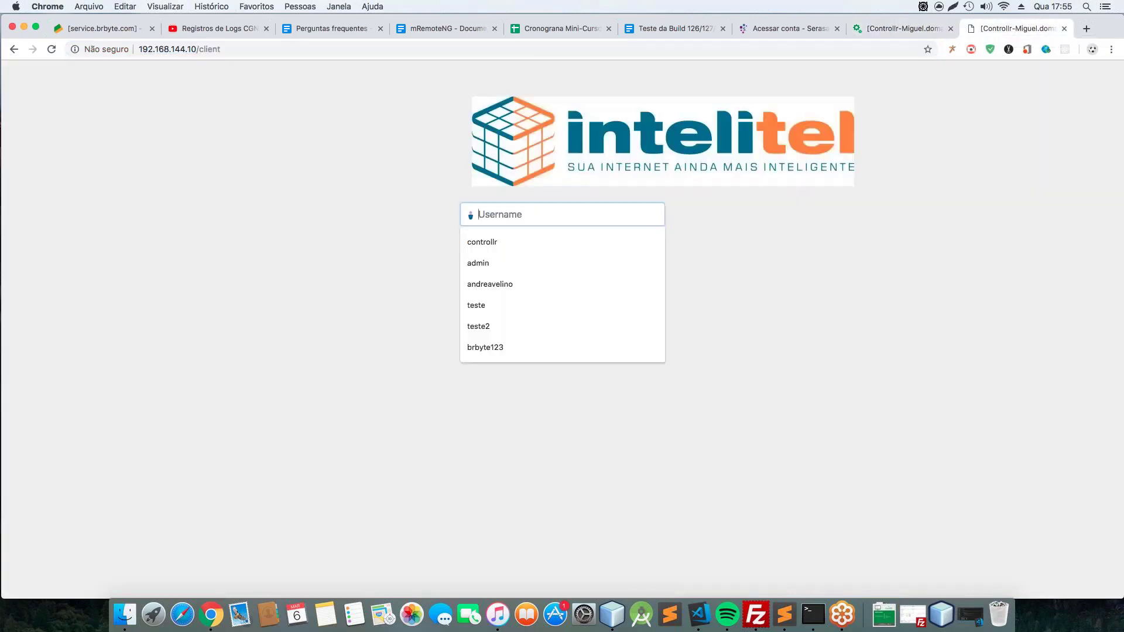
{"action": "left_click", "coordinate": [760, 227]}
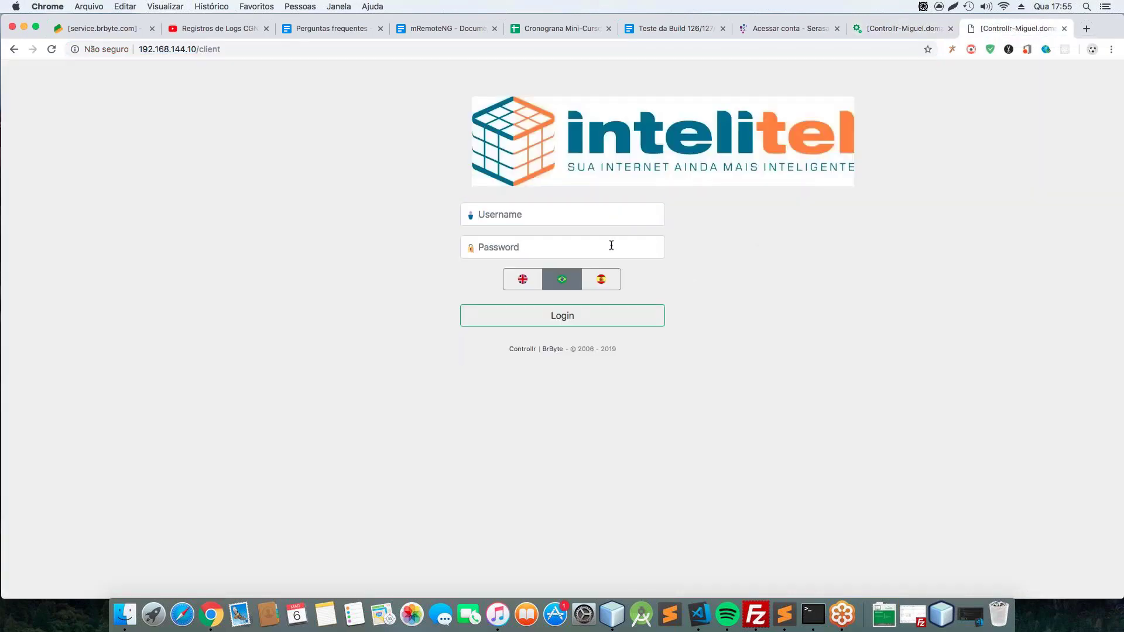
{"action": "left_click", "coordinate": [652, 221]}
{"action": "left_click", "coordinate": [739, 249]}
{"action": "left_click", "coordinate": [608, 217]}
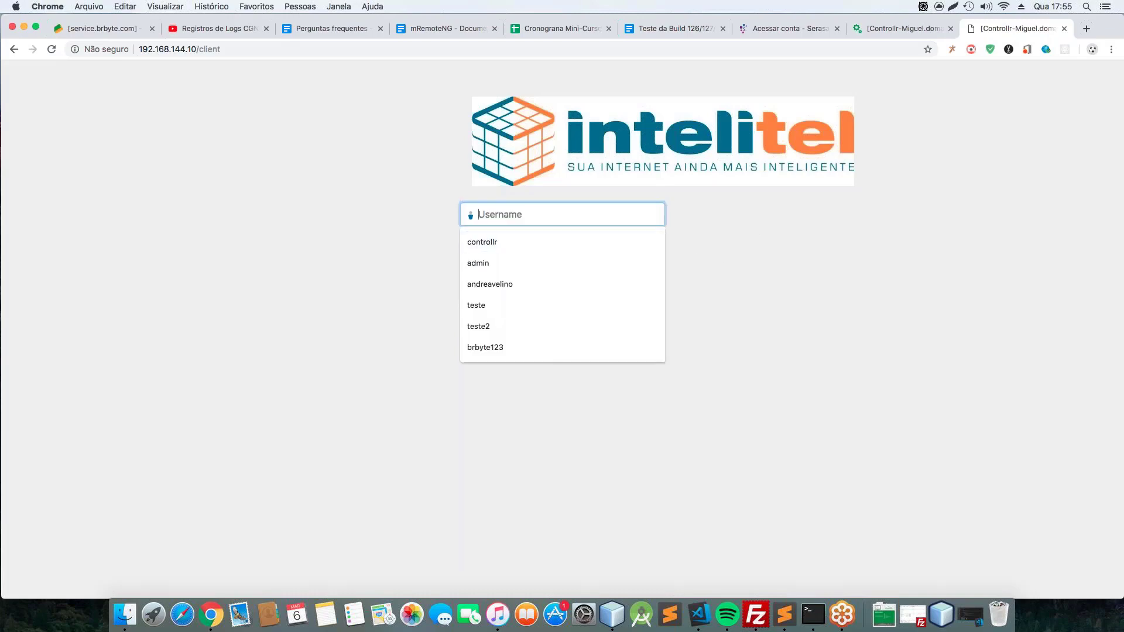
{"action": "left_click", "coordinate": [714, 245]}
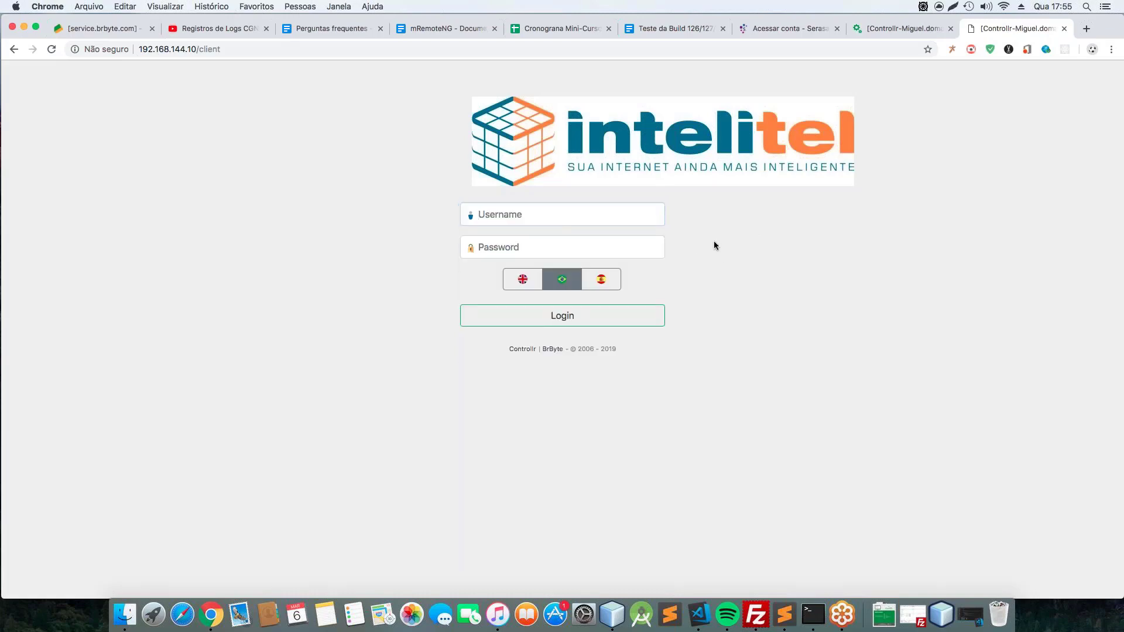
Set Permitir cliente liberar conexão e adicionar observação de pagamento to Sim and inspect its Liberar durante (dias) field
{"action": "left_click", "coordinate": [903, 30]}
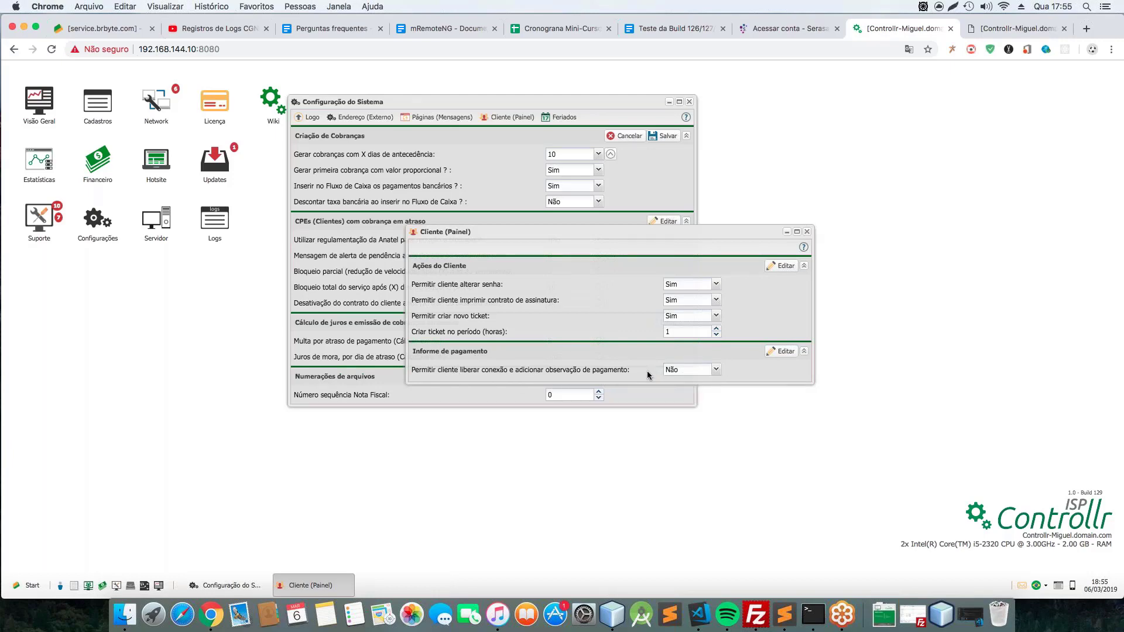
{"action": "left_click", "coordinate": [709, 370]}
{"action": "left_click", "coordinate": [705, 379]}
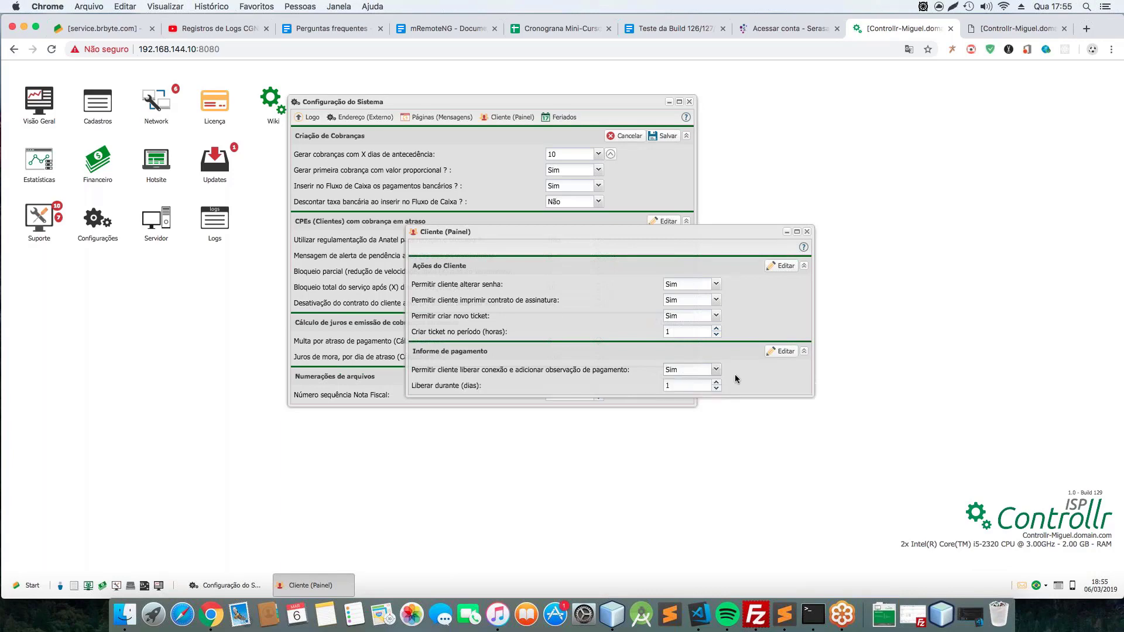
{"action": "left_click", "coordinate": [689, 385]}
{"action": "double_click", "coordinate": [692, 387]}
{"action": "left_click", "coordinate": [717, 372]}
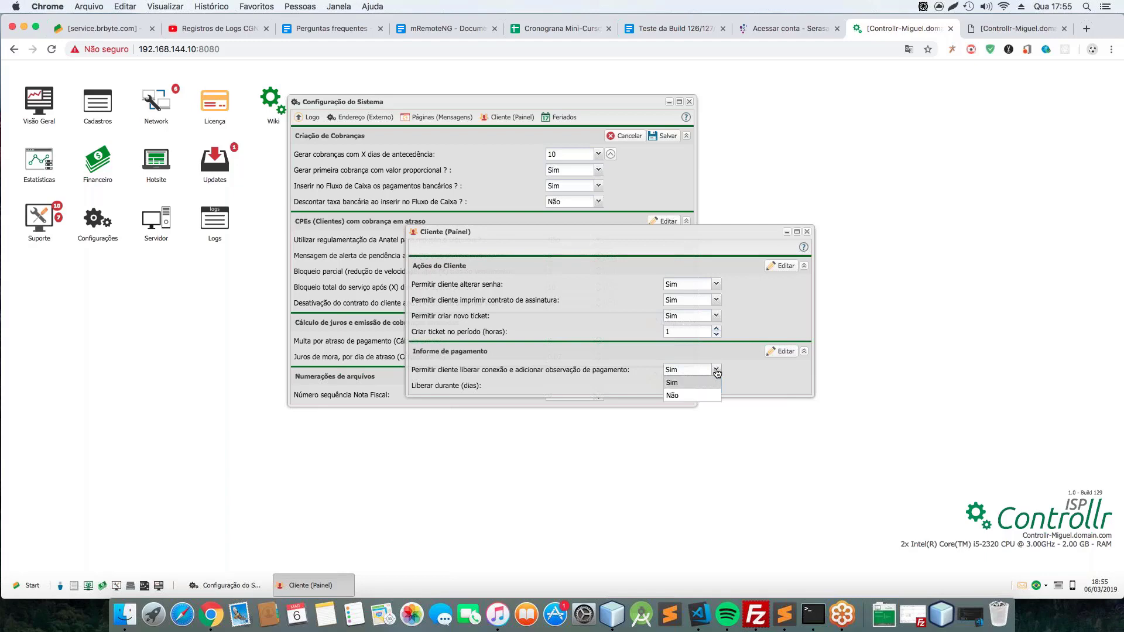
{"action": "left_click", "coordinate": [717, 373]}
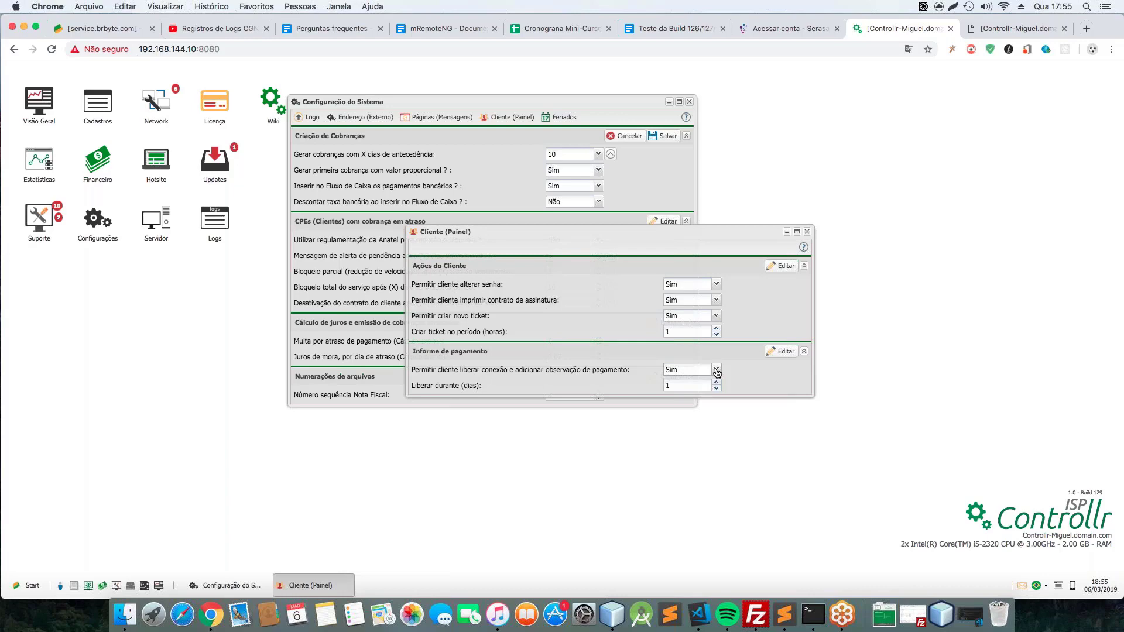
Switch the permission for customers to release their own connection to Não and back to Sim
{"action": "left_click", "coordinate": [716, 373]}
{"action": "left_click", "coordinate": [702, 395]}
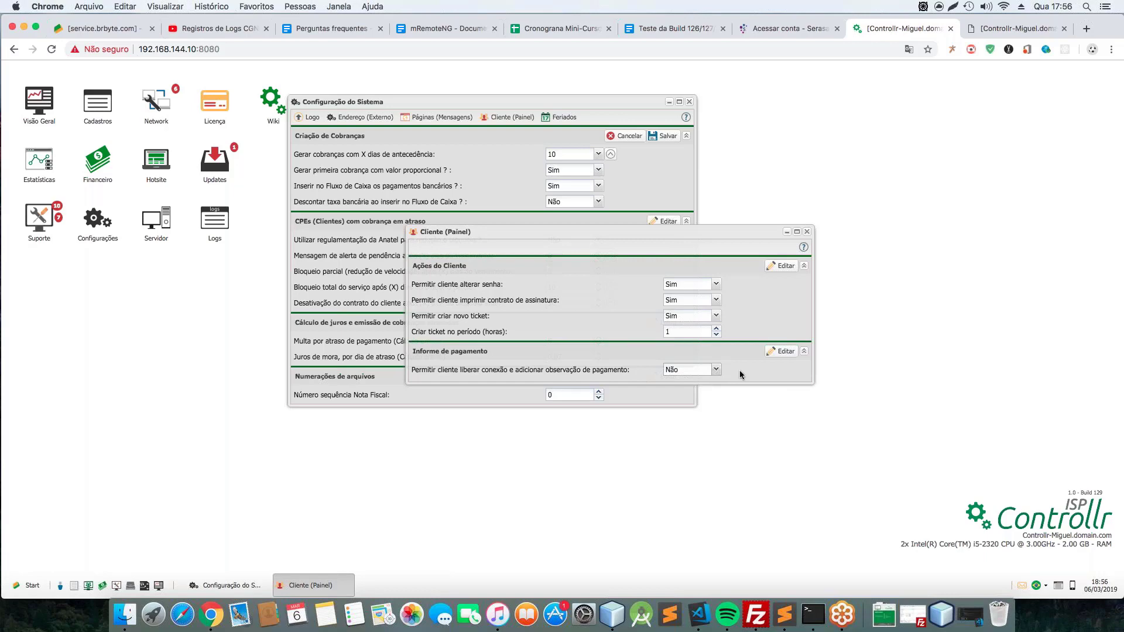
{"action": "left_click", "coordinate": [716, 369]}
{"action": "left_click", "coordinate": [681, 381]}
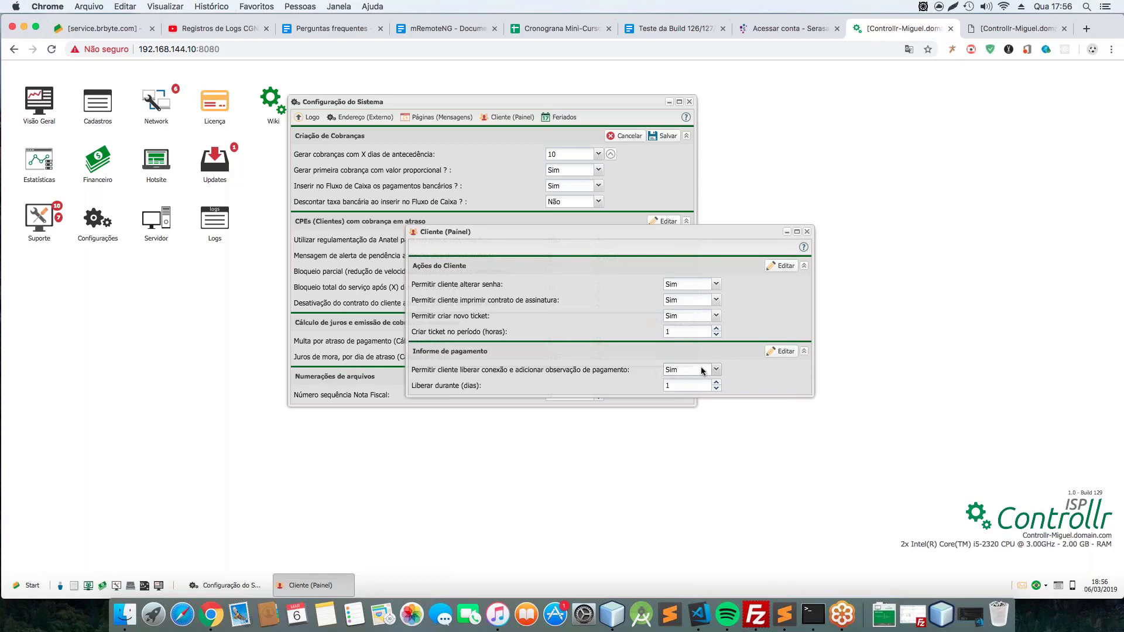
Set Liberar durante (dias) to 2 and close the Cliente (Painel) window
{"action": "double_click", "coordinate": [684, 388]}
{"action": "left_click", "coordinate": [616, 368]}
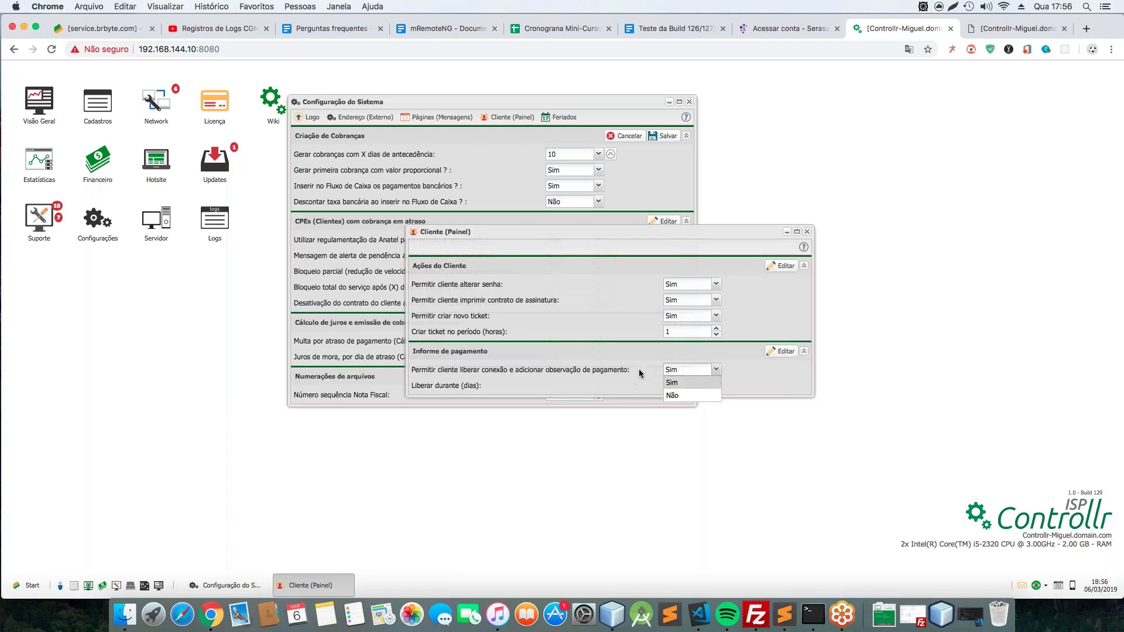
{"action": "left_click", "coordinate": [714, 370]}
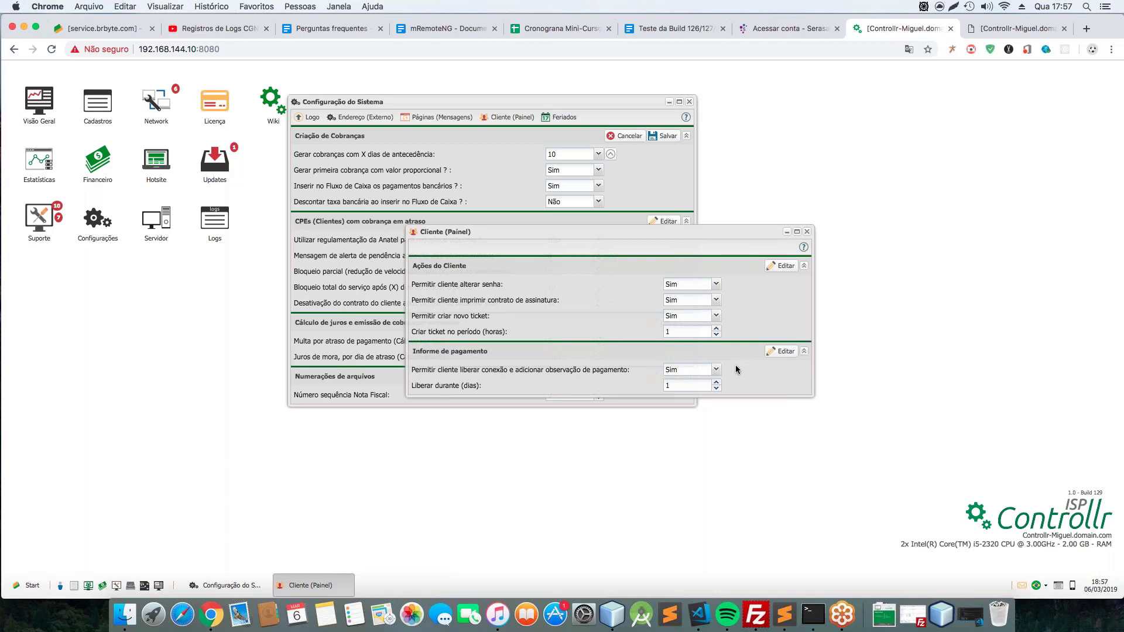
{"action": "double_click", "coordinate": [691, 385]}
{"action": "type", "text": "2"}
{"action": "left_click", "coordinate": [806, 232]}
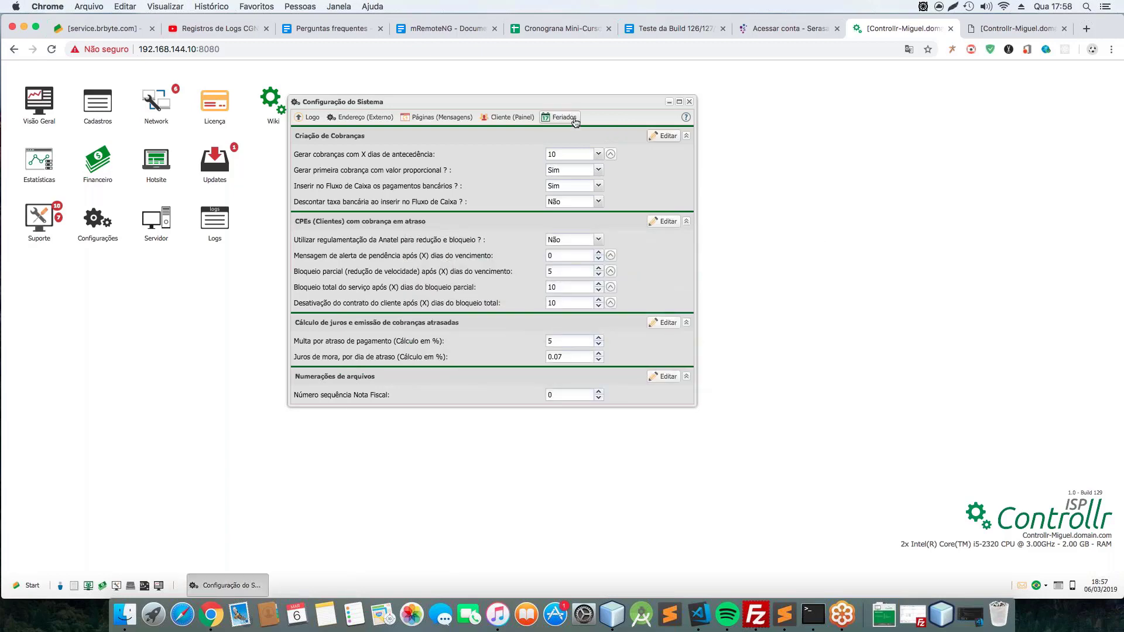
Open the Feriados window and review the registered holidays with their days and months
{"action": "left_click", "coordinate": [565, 119]}
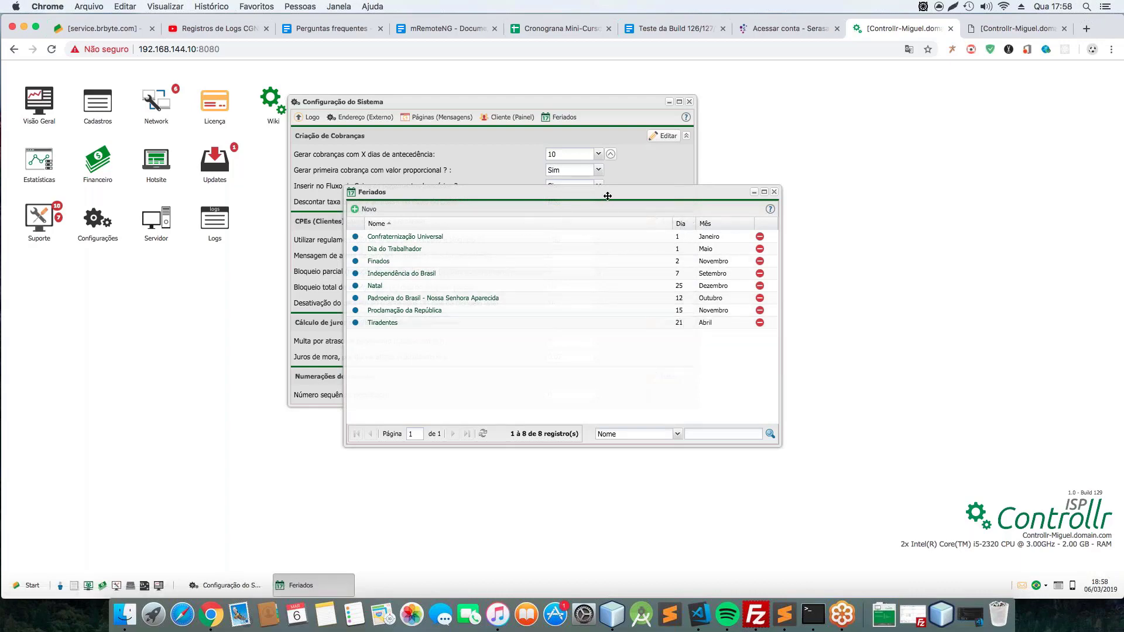
{"action": "left_click_drag", "start_coordinate": [608, 196], "coordinate": [636, 196]}
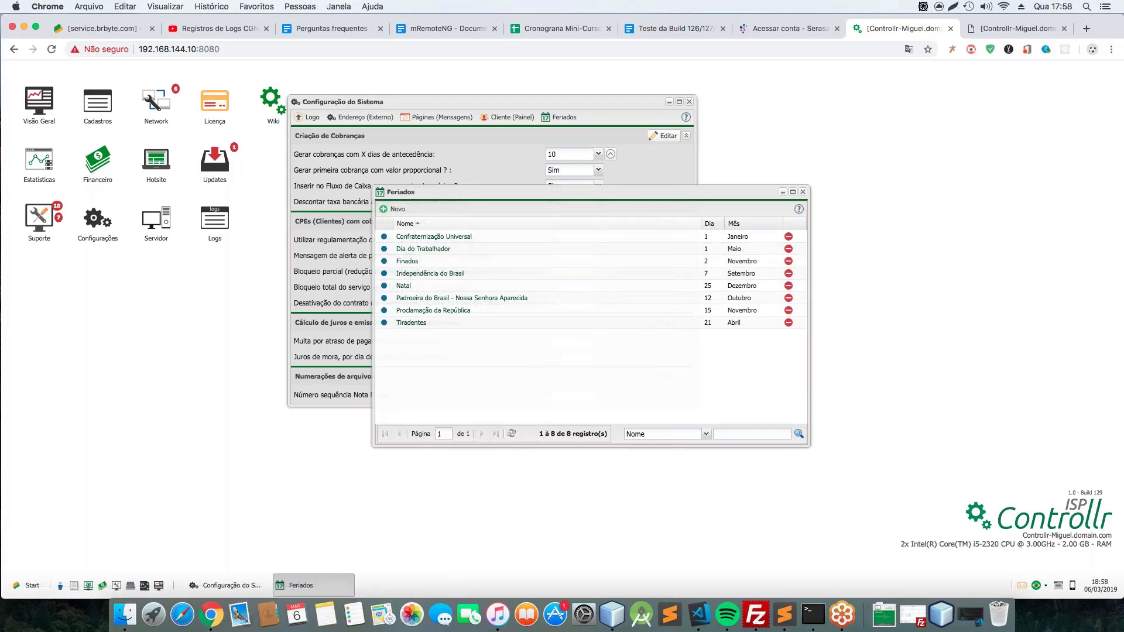
Open the Contratos list from Cadastros and bring up the first customer's contract
{"action": "left_click", "coordinate": [102, 106]}
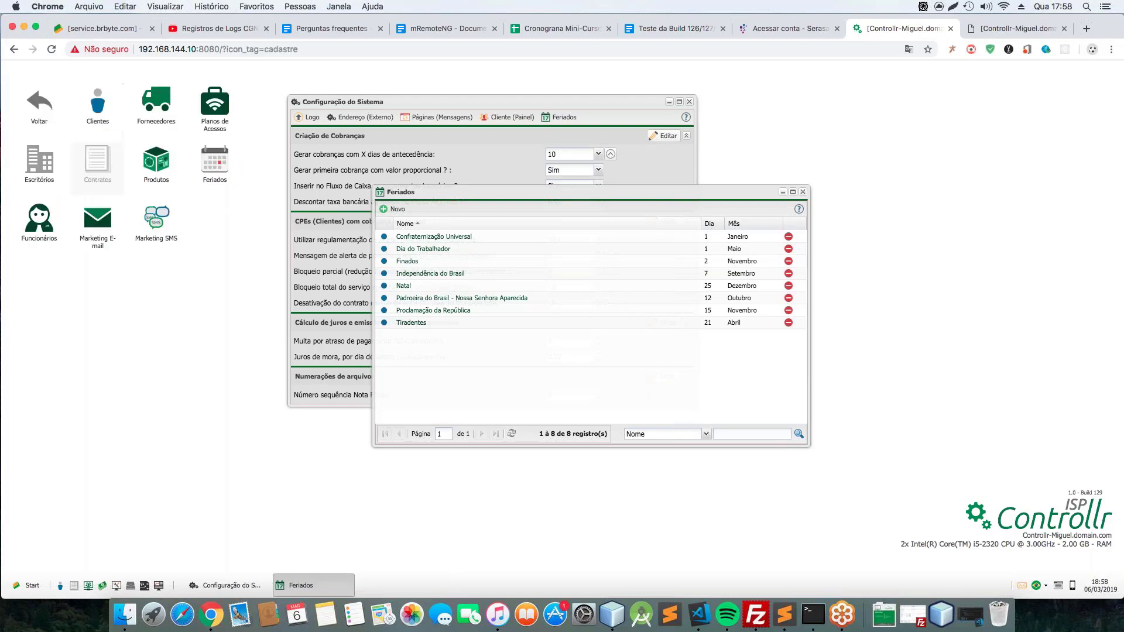
{"action": "left_click", "coordinate": [97, 159]}
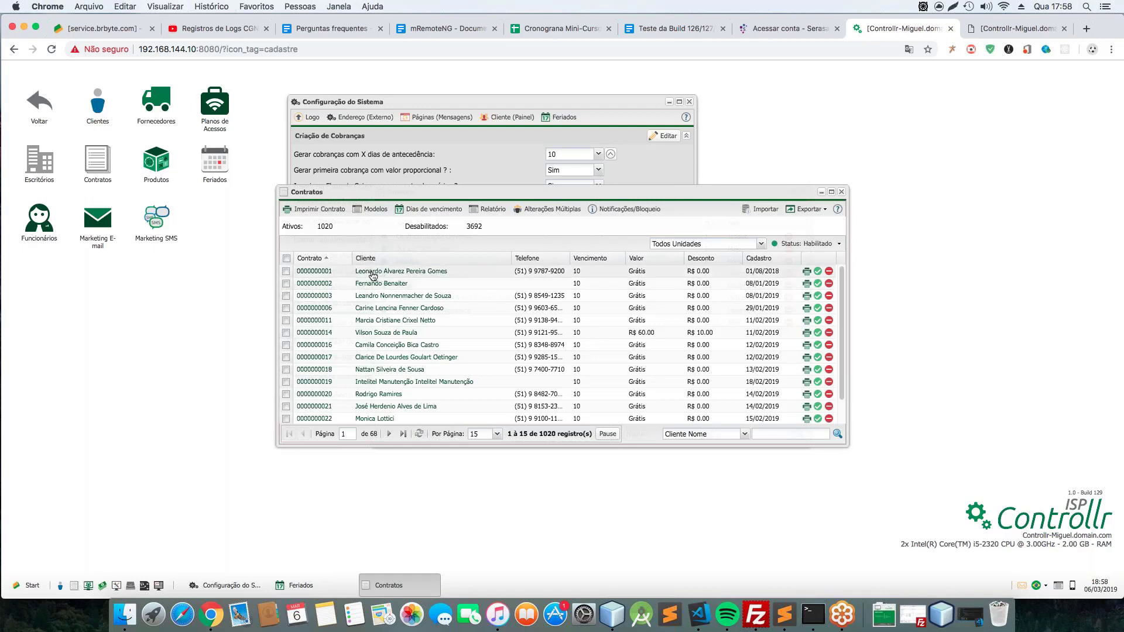
{"action": "left_click", "coordinate": [408, 274]}
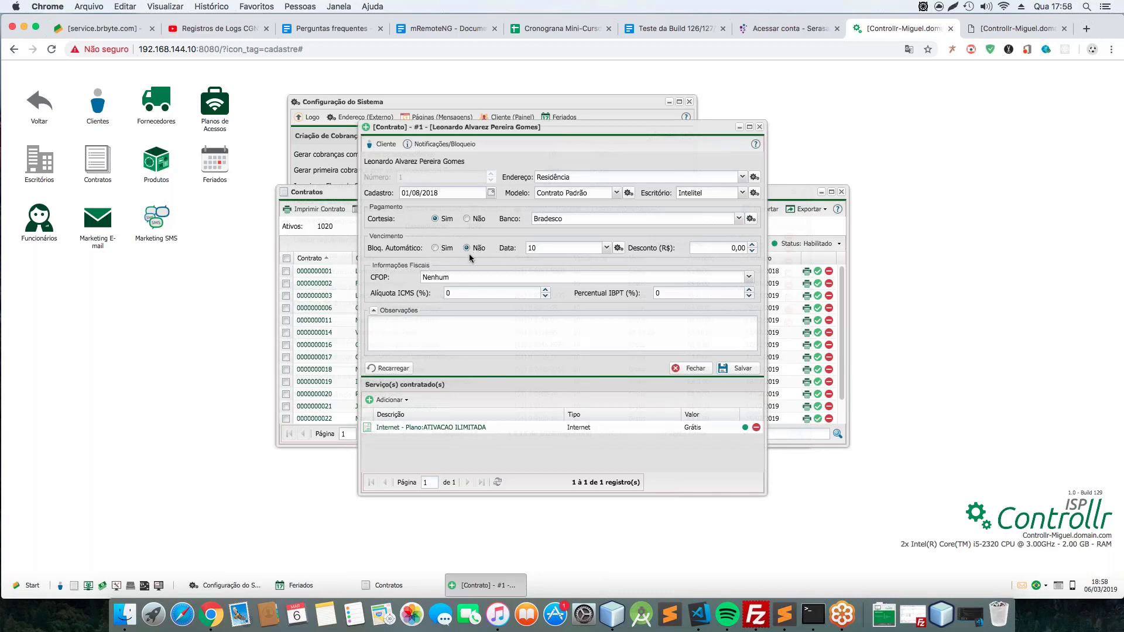
Switch the contract's Bloq. Automático to Sim, inspect the Tipo de corte options and close the contract without saving
{"action": "left_click", "coordinate": [607, 251]}
{"action": "left_click", "coordinate": [610, 254]}
{"action": "left_click", "coordinate": [439, 248]}
{"action": "left_click", "coordinate": [507, 264]}
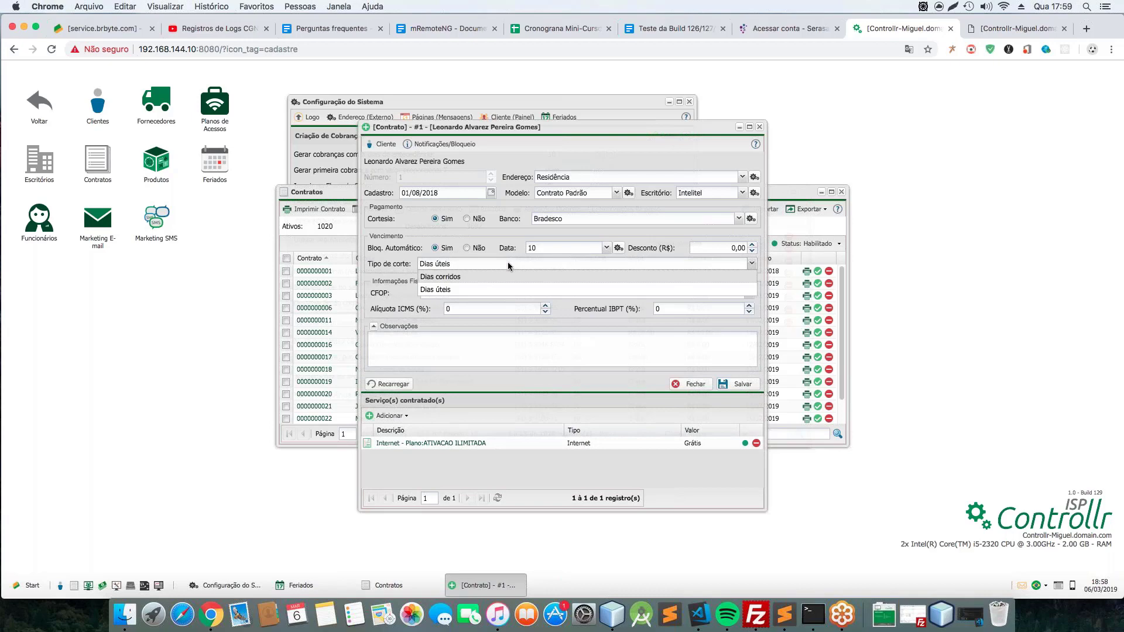
{"action": "left_click", "coordinate": [507, 261]}
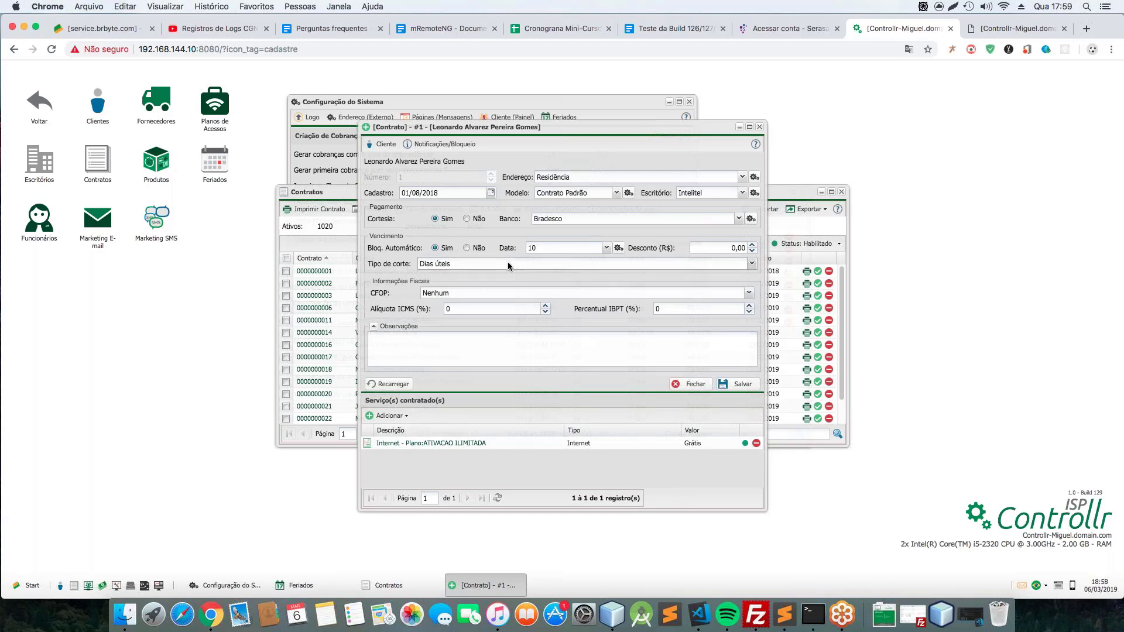
{"action": "left_click", "coordinate": [760, 128]}
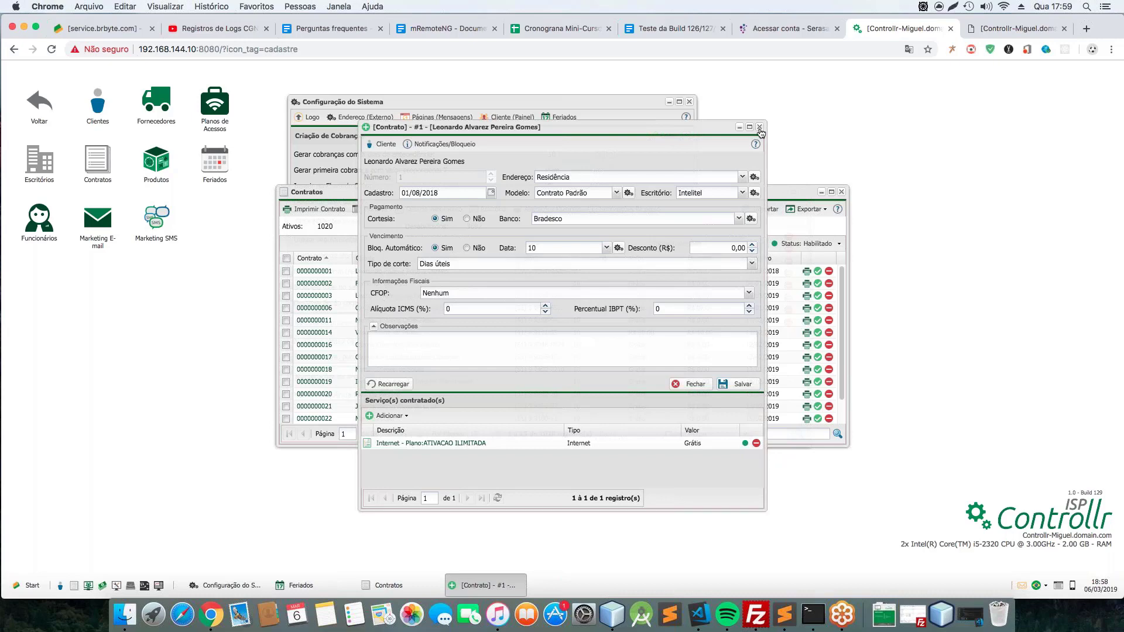
Close the Contratos list and reopen a fresh Feriados window from the system configuration
{"action": "left_click", "coordinate": [842, 193]}
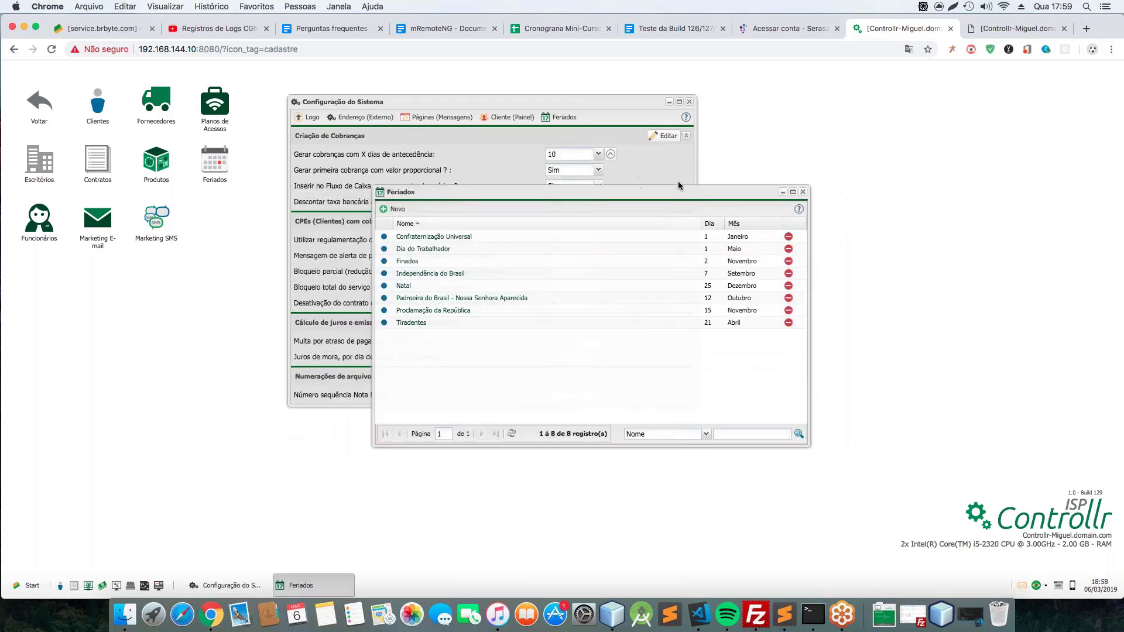
{"action": "left_click", "coordinate": [804, 192]}
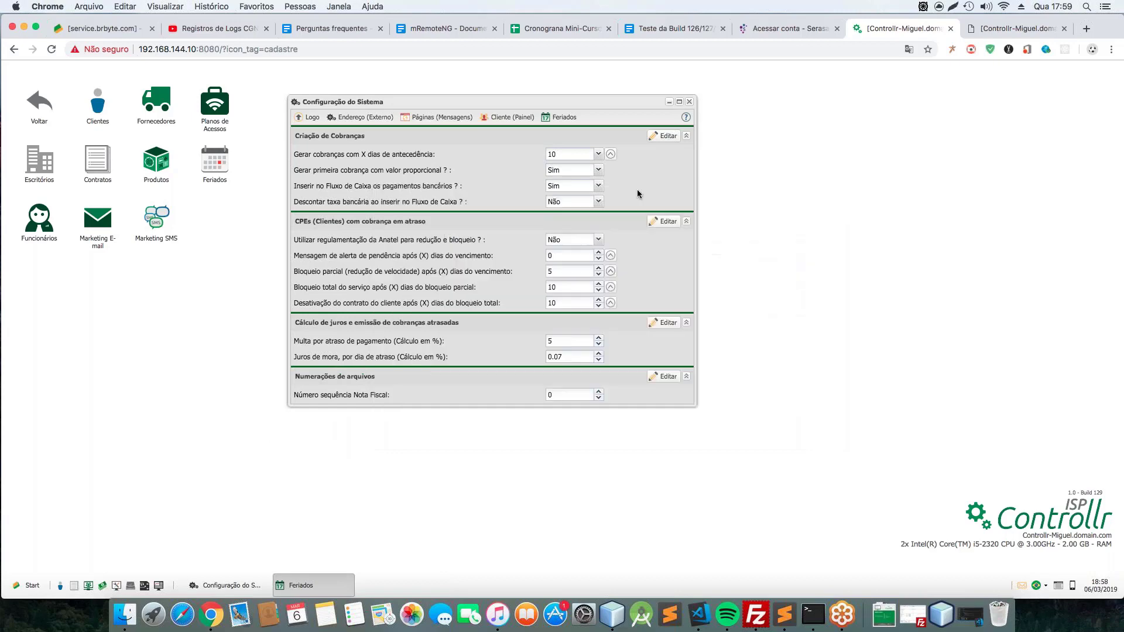
{"action": "left_click", "coordinate": [555, 120]}
{"action": "left_click_drag", "start_coordinate": [582, 195], "coordinate": [639, 196]}
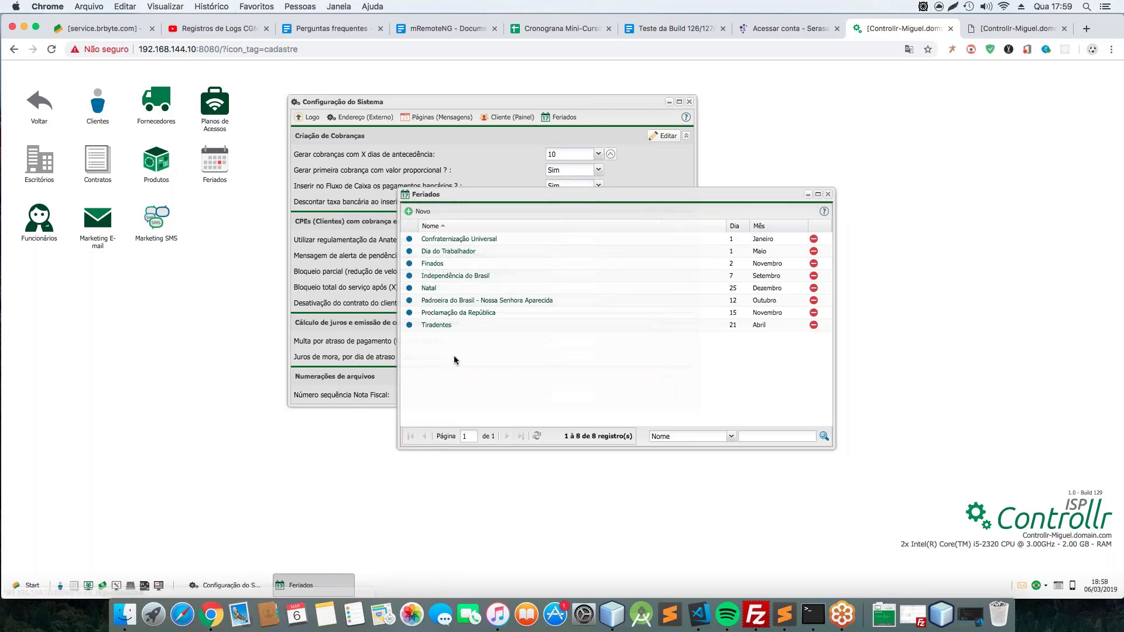
Start a new holiday record in Feriados and enter testafrasdasdasd as its Nome
{"action": "left_click", "coordinate": [419, 211]}
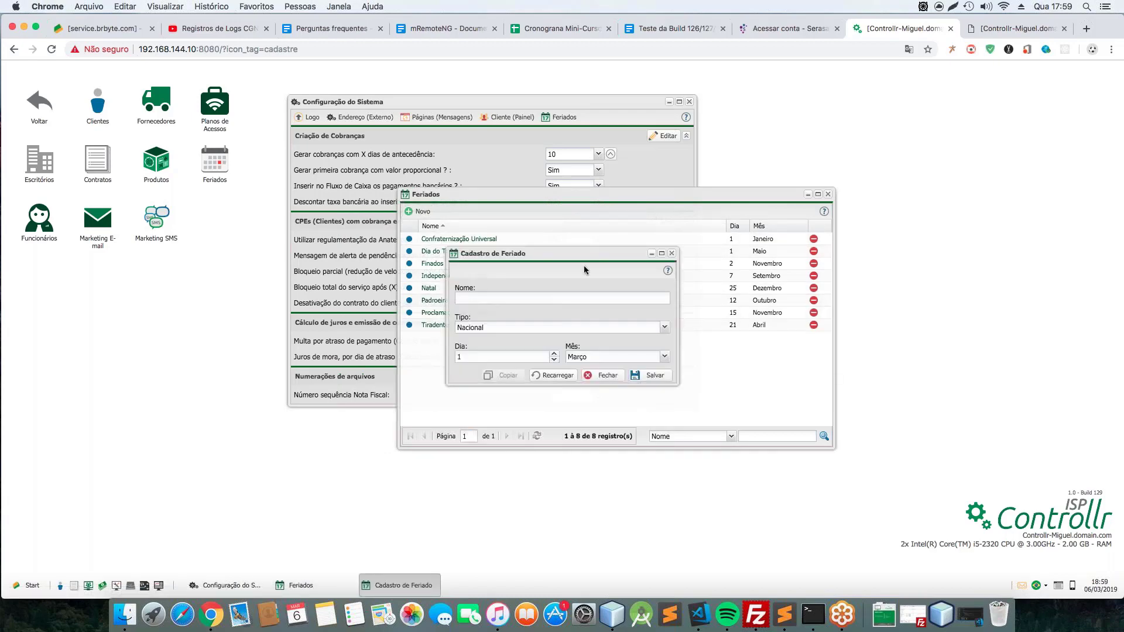
{"action": "left_click_drag", "start_coordinate": [585, 262], "coordinate": [682, 317]}
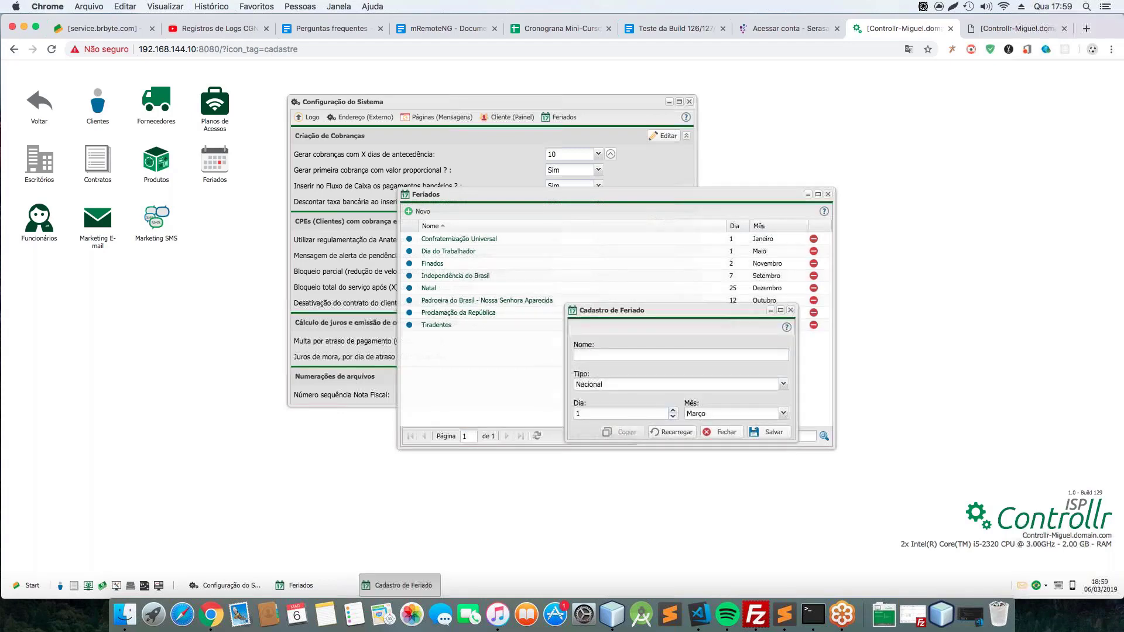
{"action": "left_click", "coordinate": [641, 359]}
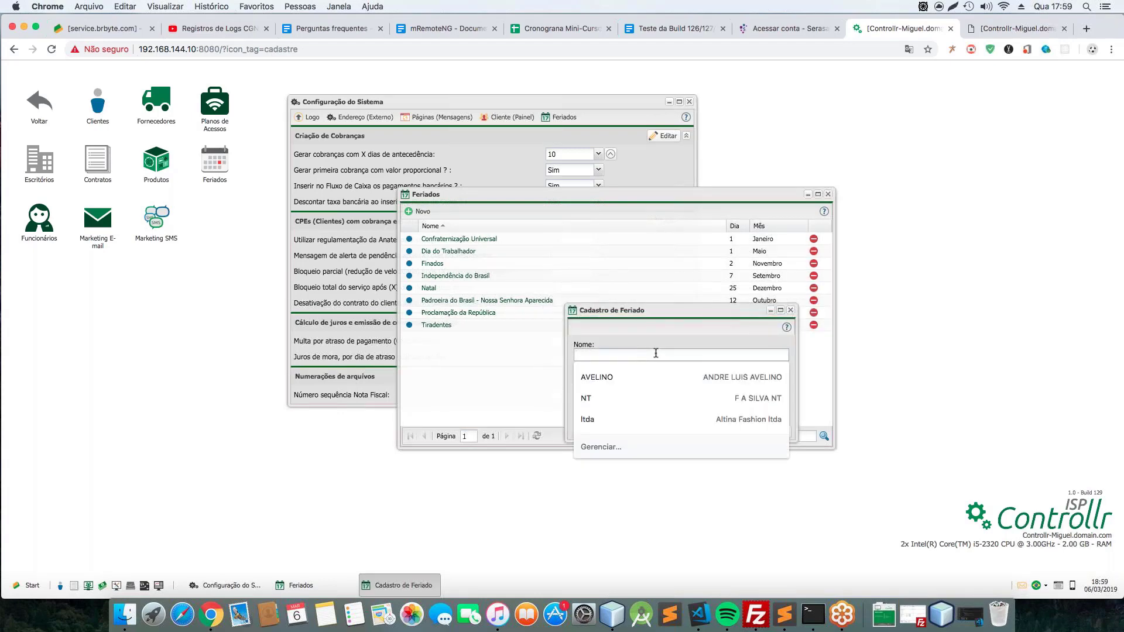
{"action": "left_click", "coordinate": [657, 352]}
{"action": "left_click", "coordinate": [664, 354]}
{"action": "type", "text": "testafrasdasdasd"}
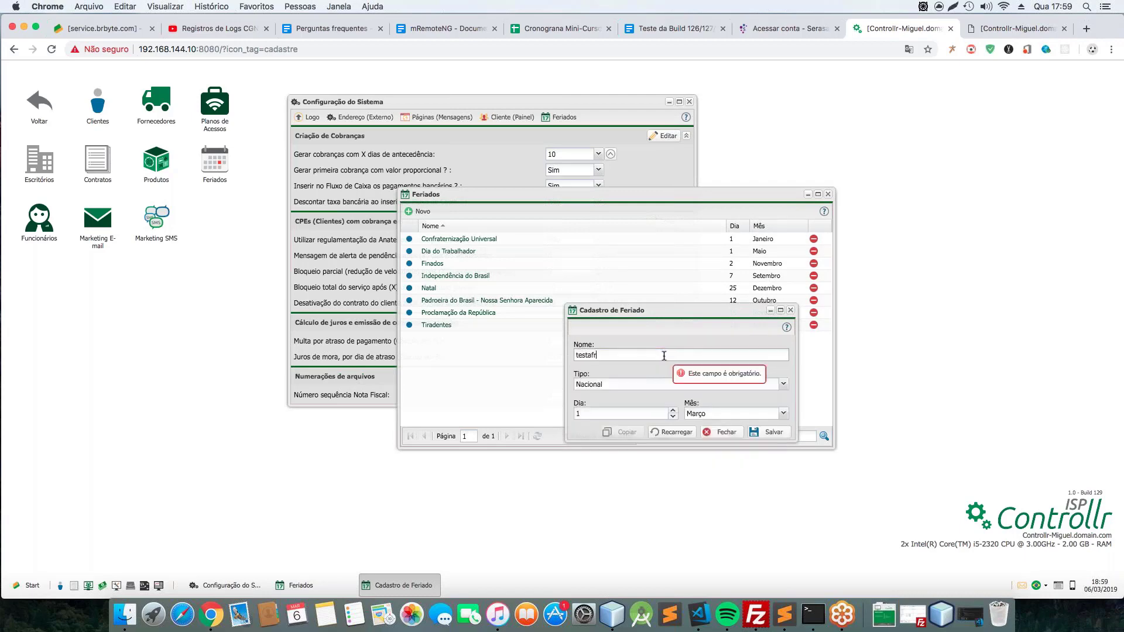
Set the new holiday's Tipo to Estadual and Dia to 15, save it and close the record
{"action": "left_click", "coordinate": [783, 385]}
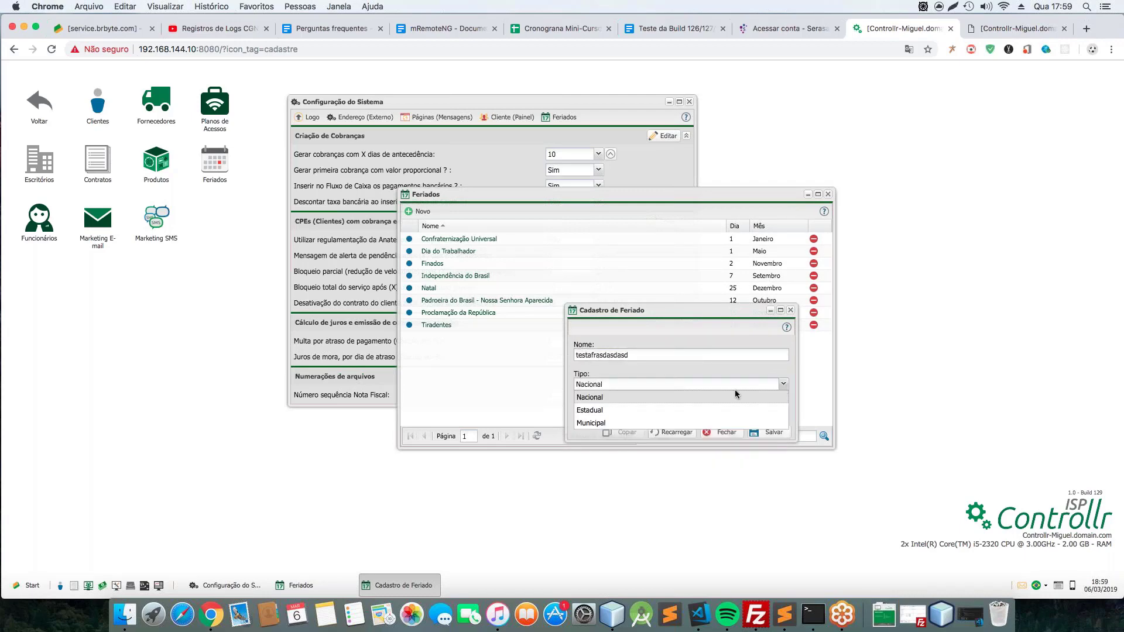
{"action": "left_click", "coordinate": [622, 413]}
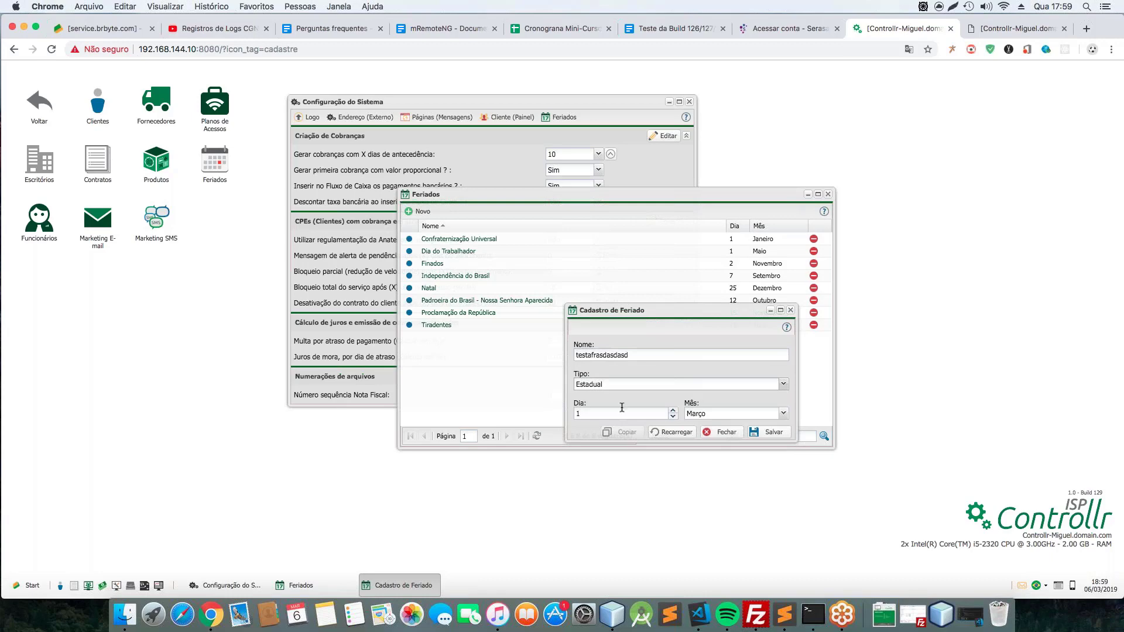
{"action": "left_click", "coordinate": [651, 413]}
{"action": "type", "text": "5"}
{"action": "left_click", "coordinate": [778, 435]}
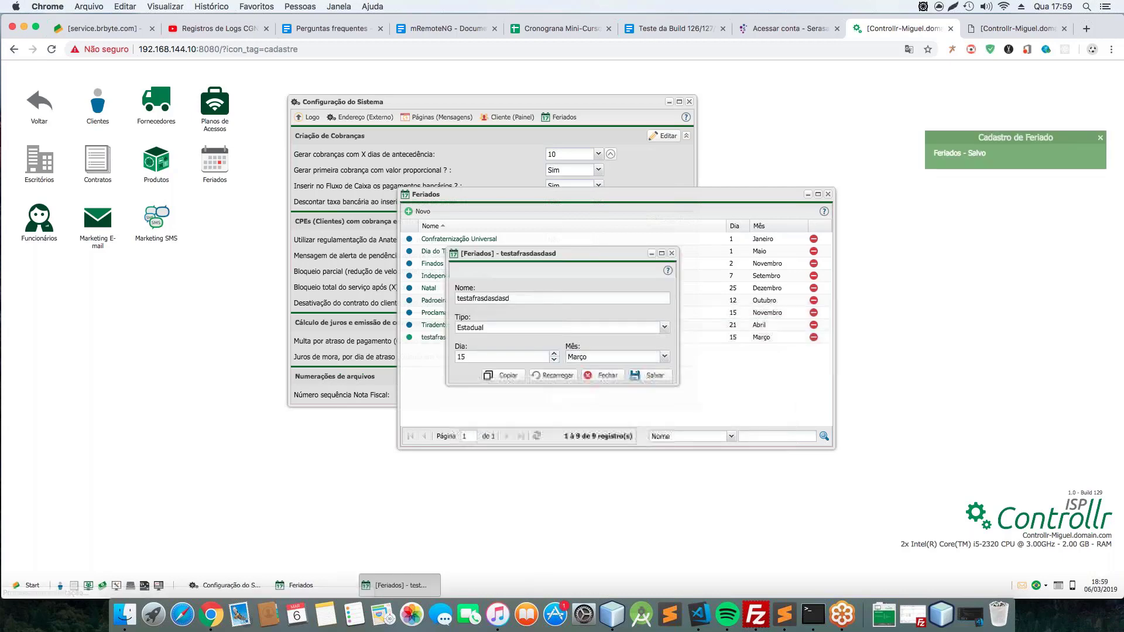
{"action": "left_click", "coordinate": [607, 375]}
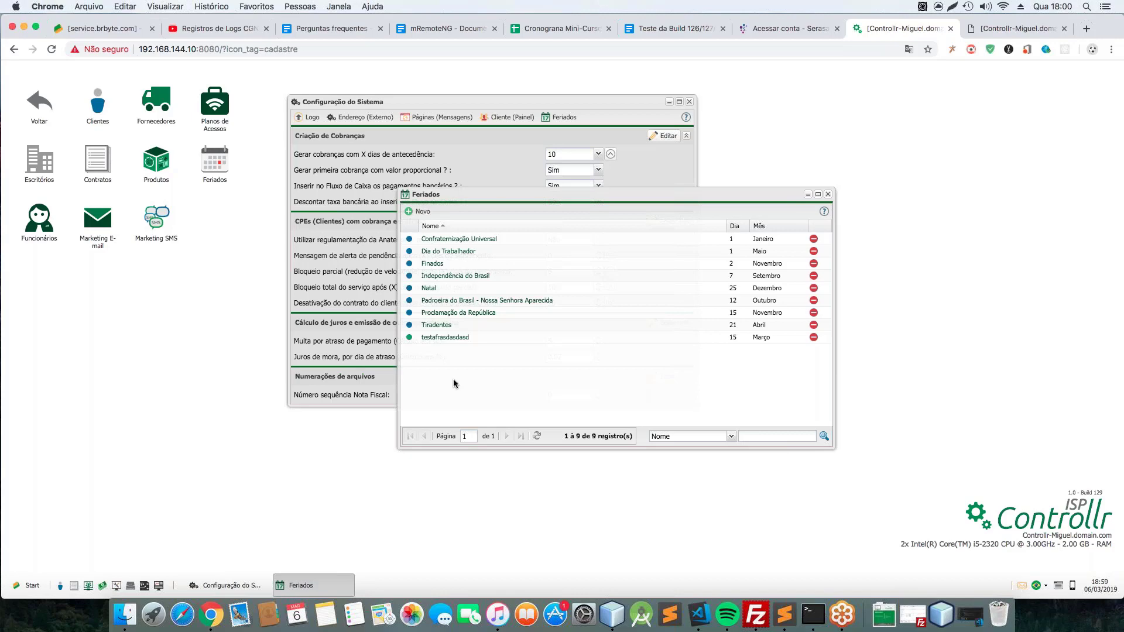
Remove the testafrasdasdasd holiday from the list and close the Feriados window
{"action": "left_click", "coordinate": [814, 338]}
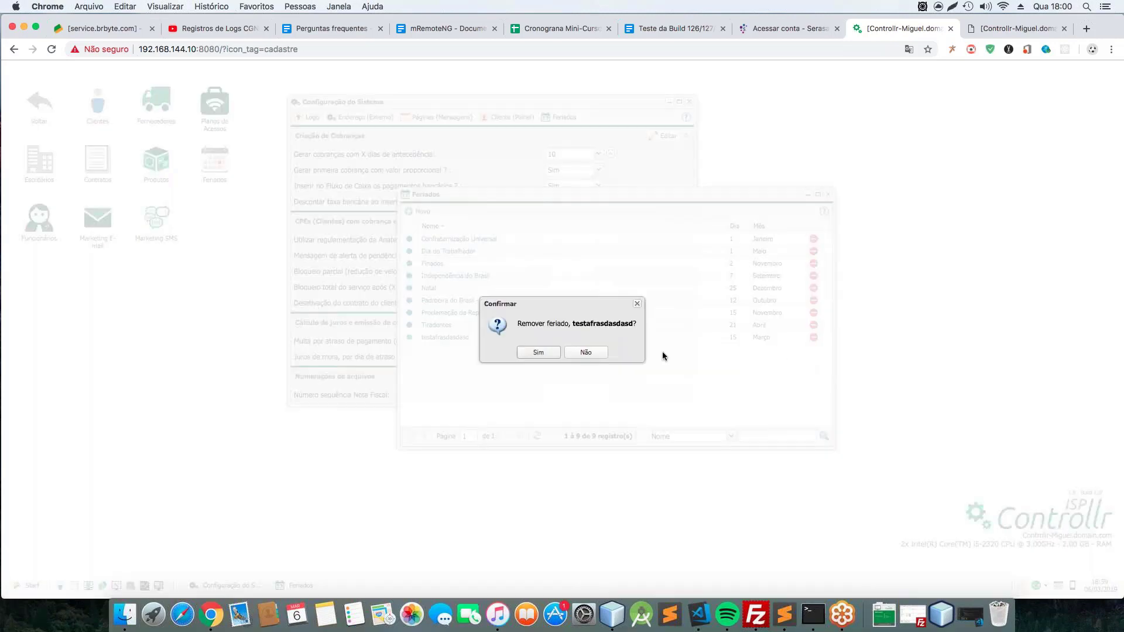
{"action": "key", "text": "Return"}
{"action": "left_click", "coordinate": [563, 352]}
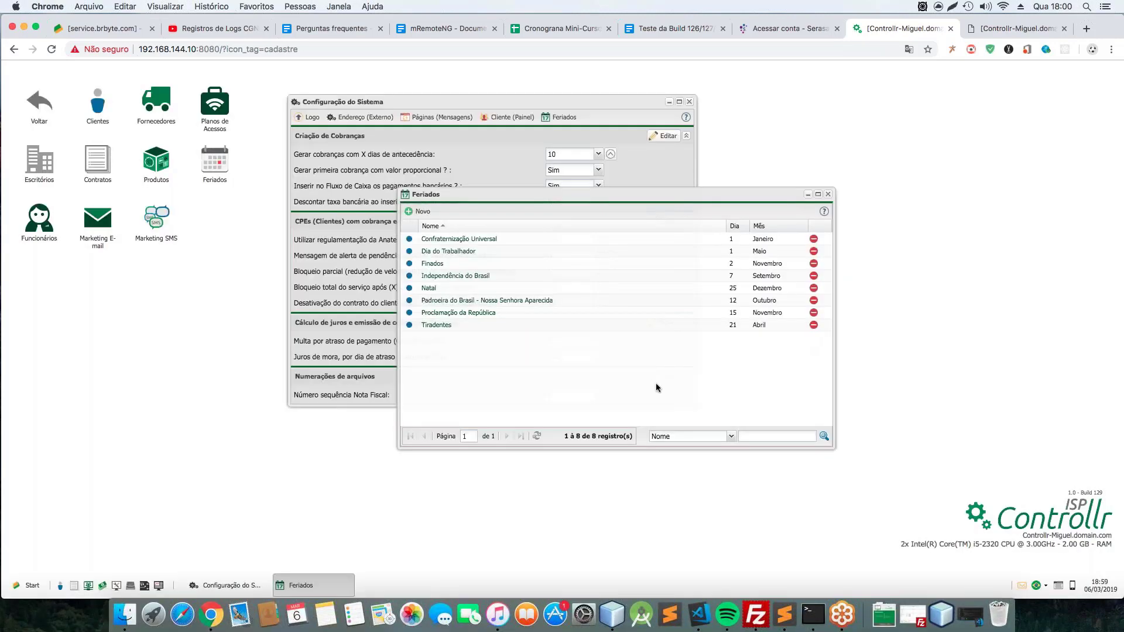
{"action": "left_click", "coordinate": [828, 194]}
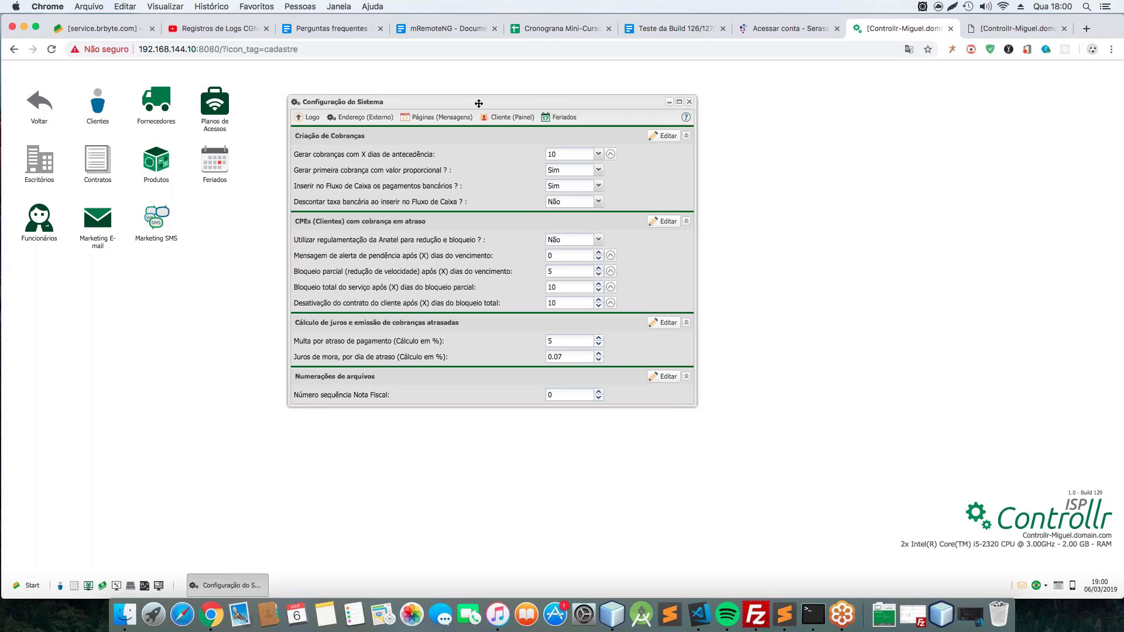
{"action": "left_click_drag", "start_coordinate": [479, 99], "coordinate": [477, 139]}
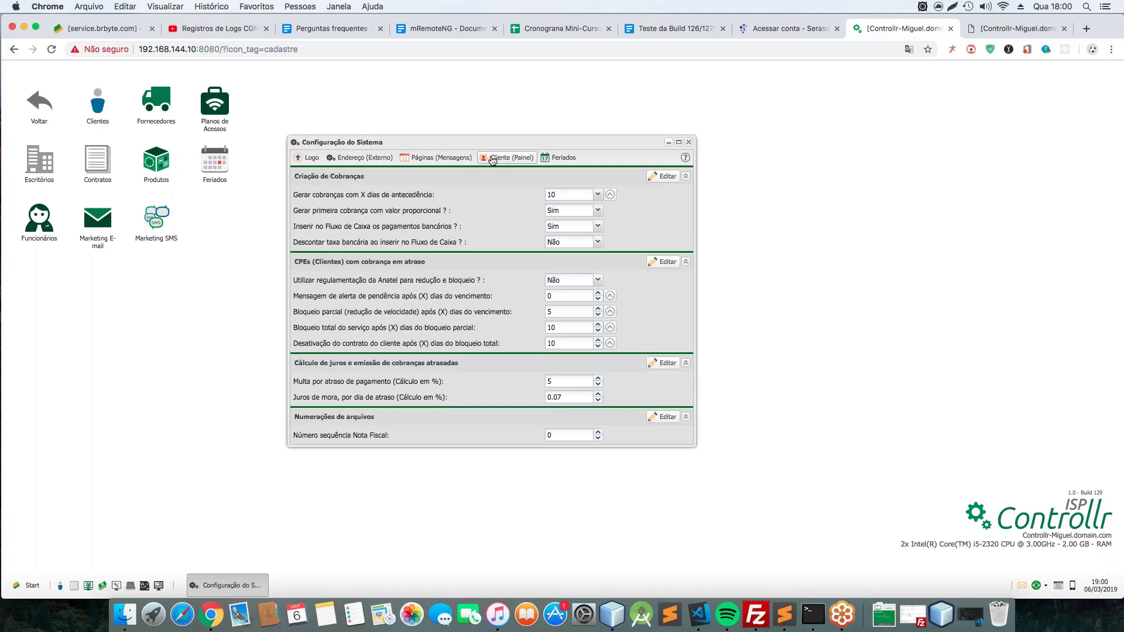
{"action": "left_click_drag", "start_coordinate": [610, 143], "coordinate": [632, 138]}
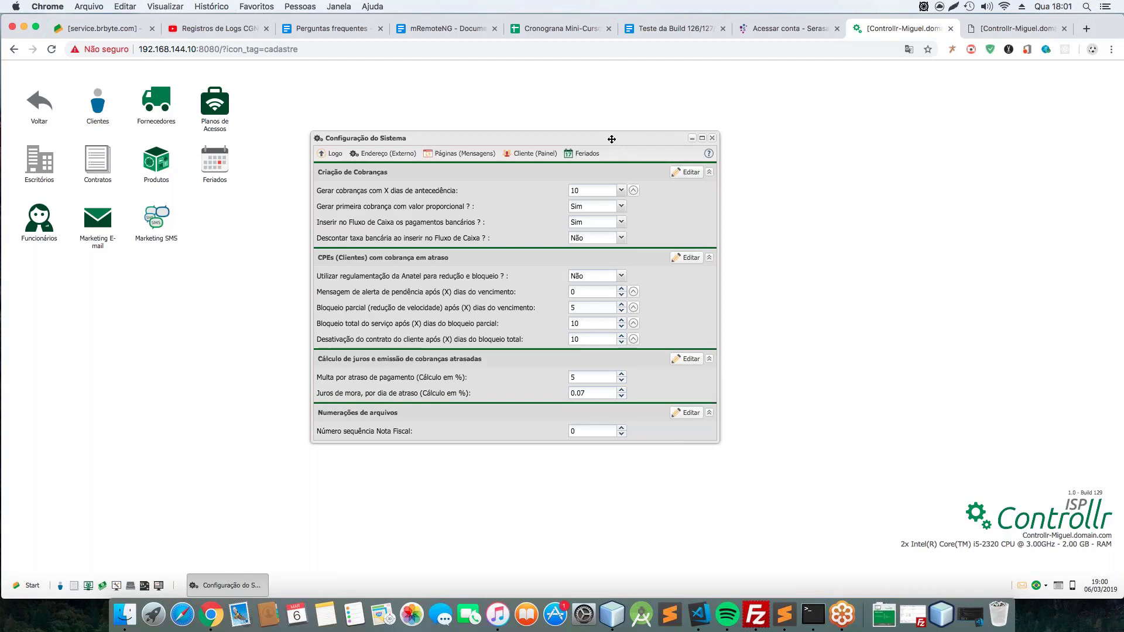
{"action": "left_click_drag", "start_coordinate": [611, 139], "coordinate": [605, 139]}
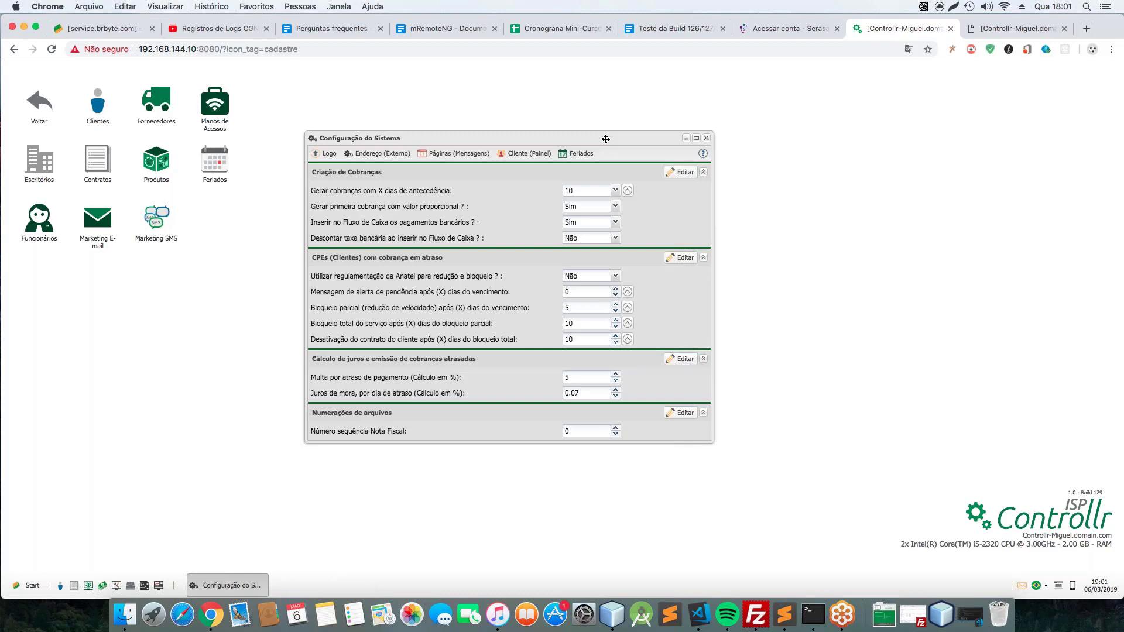
{"action": "mouse_move", "coordinate": [606, 138]}
{"action": "left_mouse_down"}
{"action": "mouse_move", "coordinate": [632, 135]}
{"action": "mouse_move", "coordinate": [613, 136]}
{"action": "left_mouse_up"}
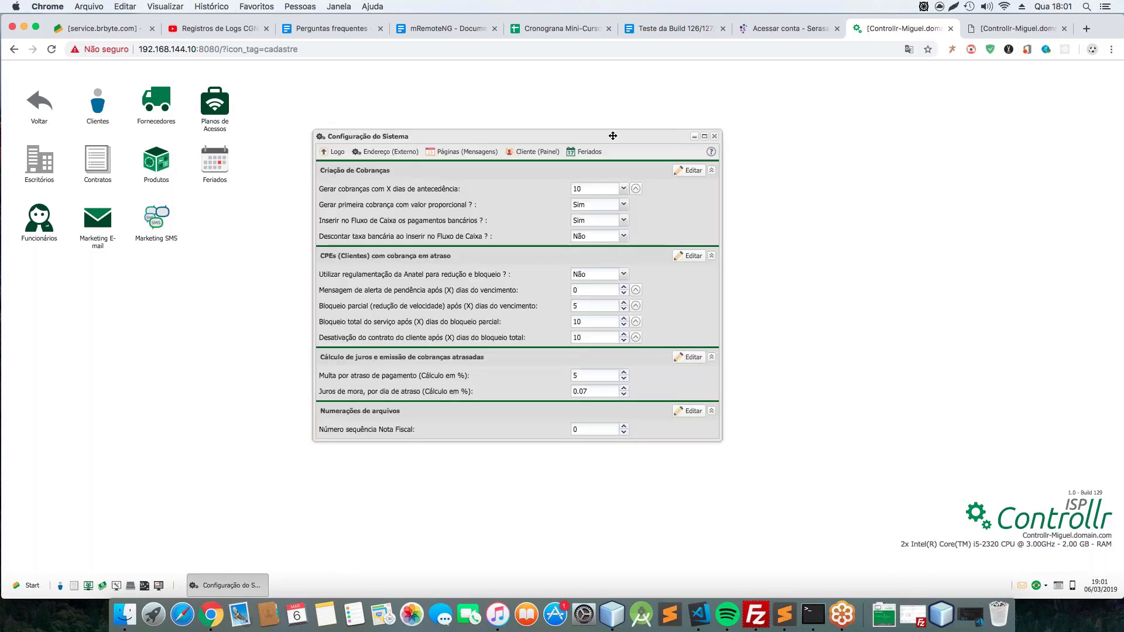